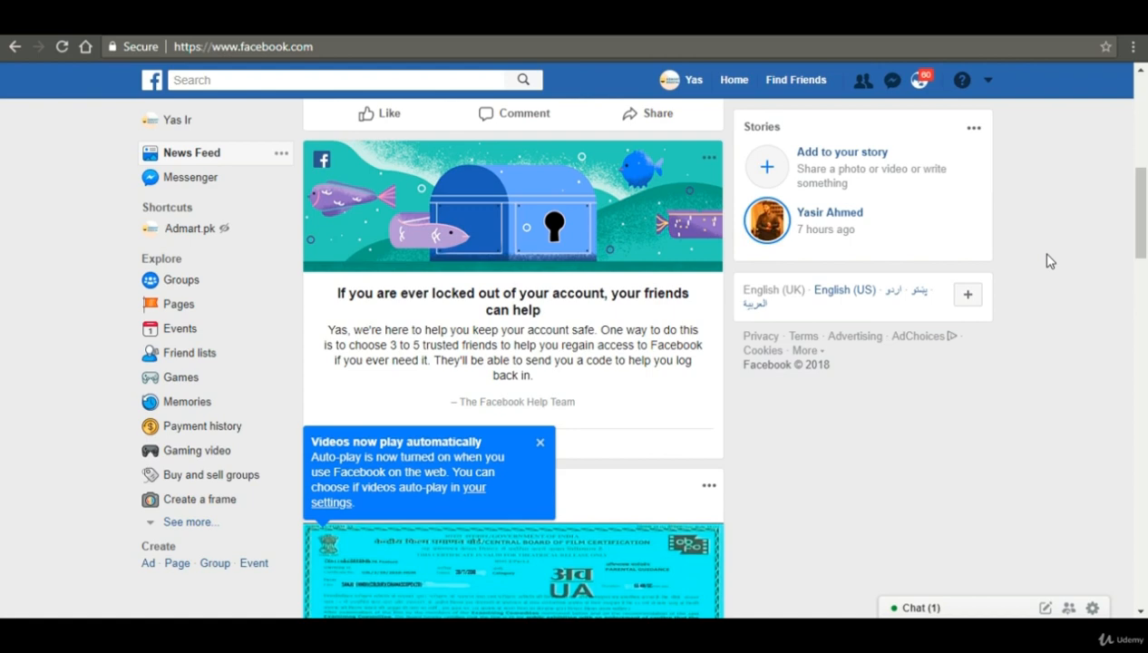
# - Open ads.facebook.com in a new incognito window and start creating an ad
pyautogui.hotkey('ctrl', 'shift', 'n')
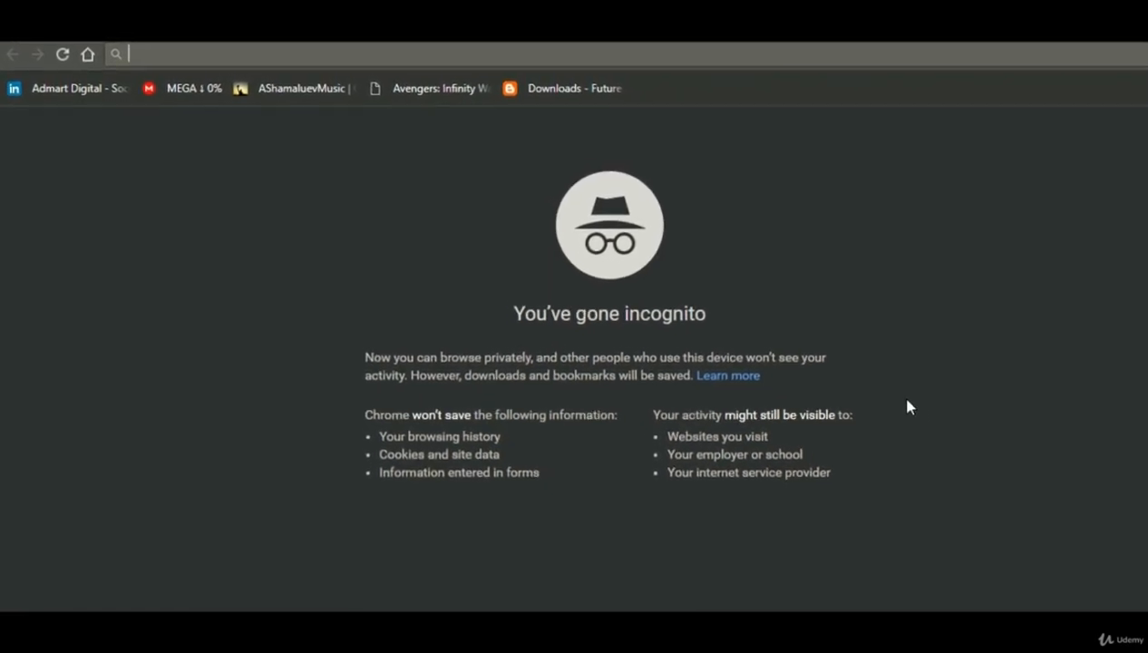
pyautogui.write('ad')
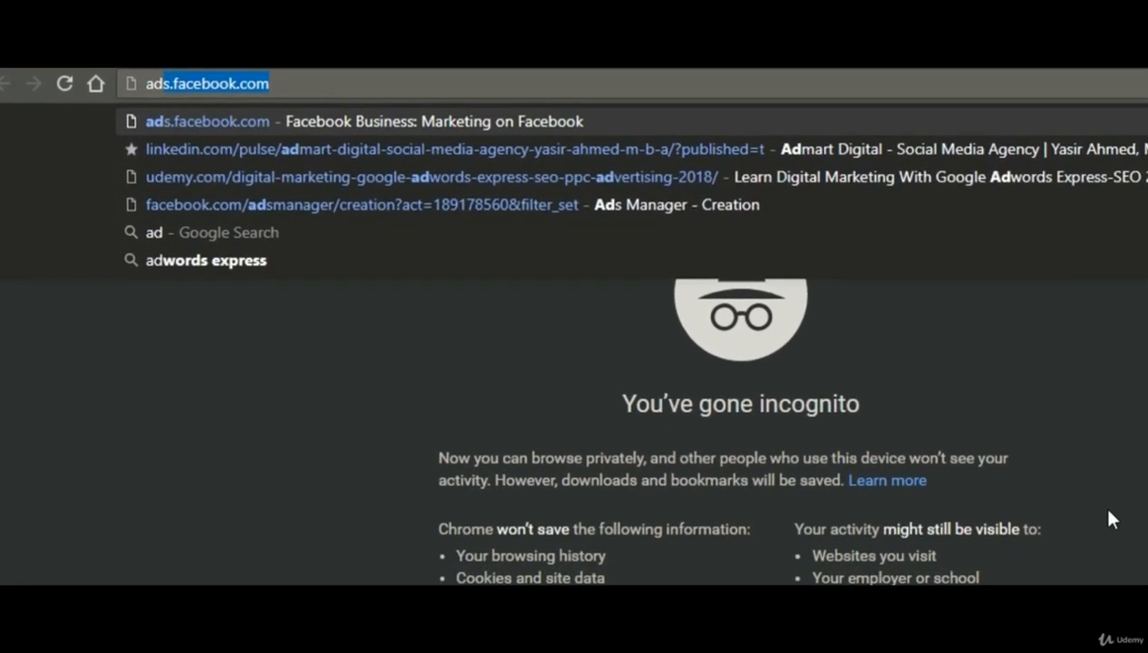
pyautogui.press('Right')
pyautogui.press('Return')
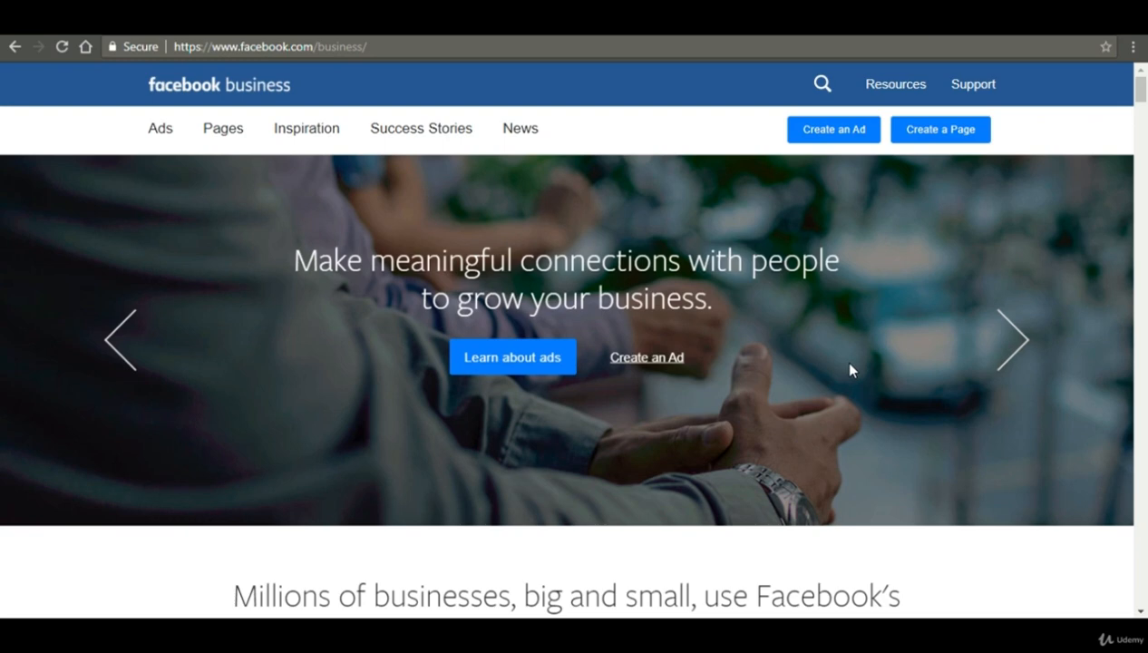
pyautogui.click(866, 145)
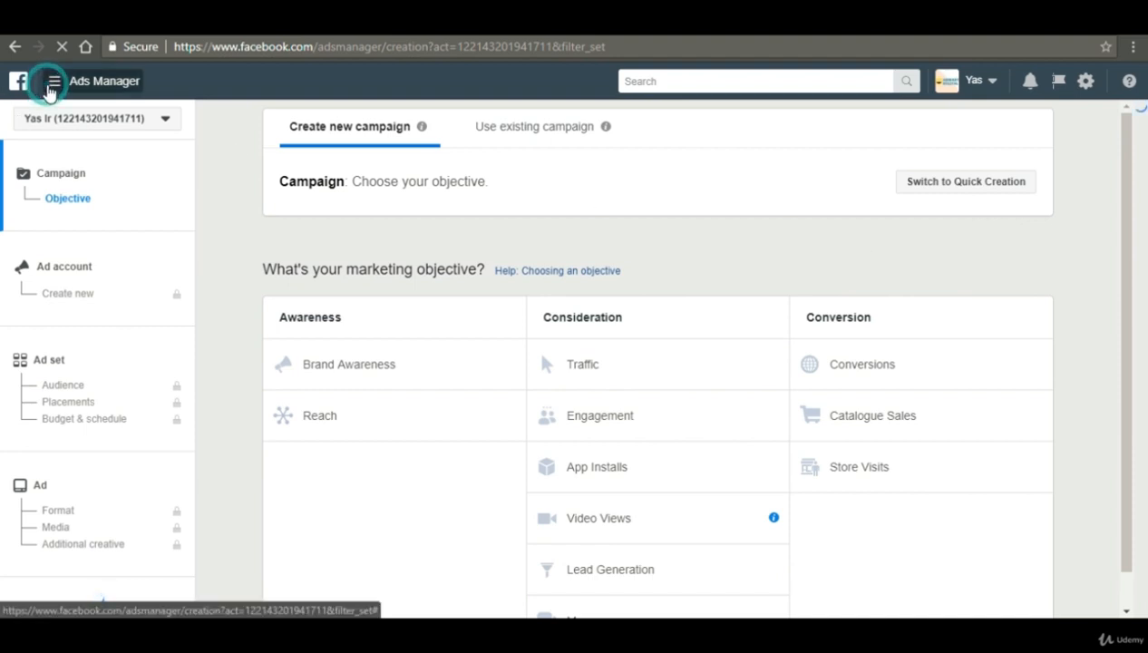
# - Check which ad accounts are available for the new campaign and keep the current one
pyautogui.click(166, 119)
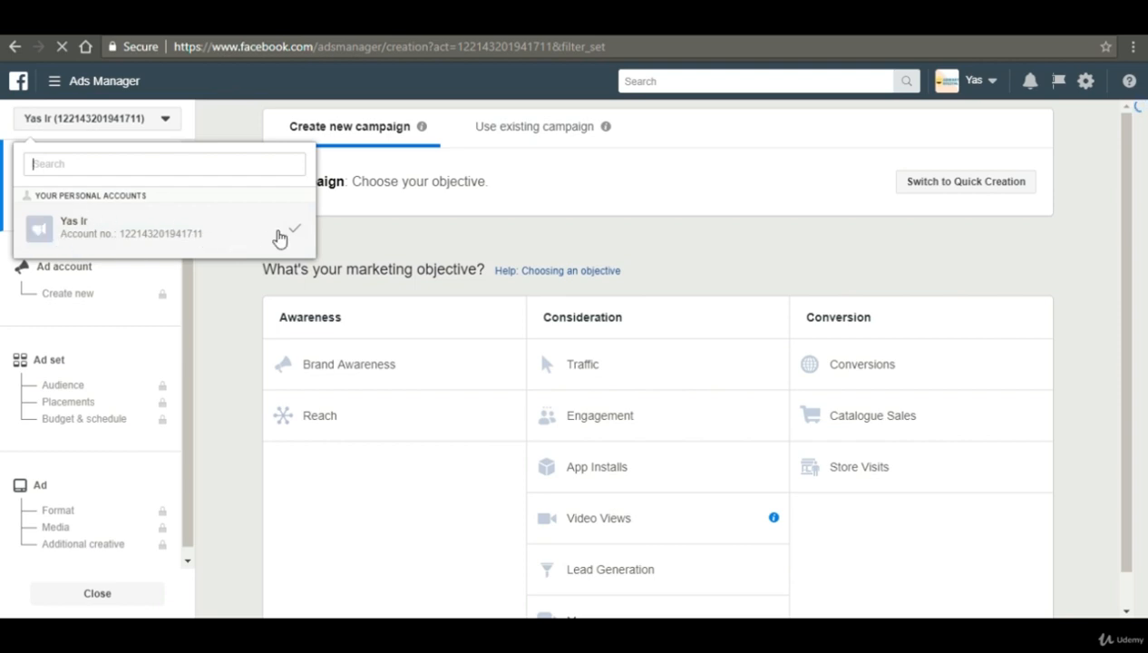
pyautogui.click(366, 227)
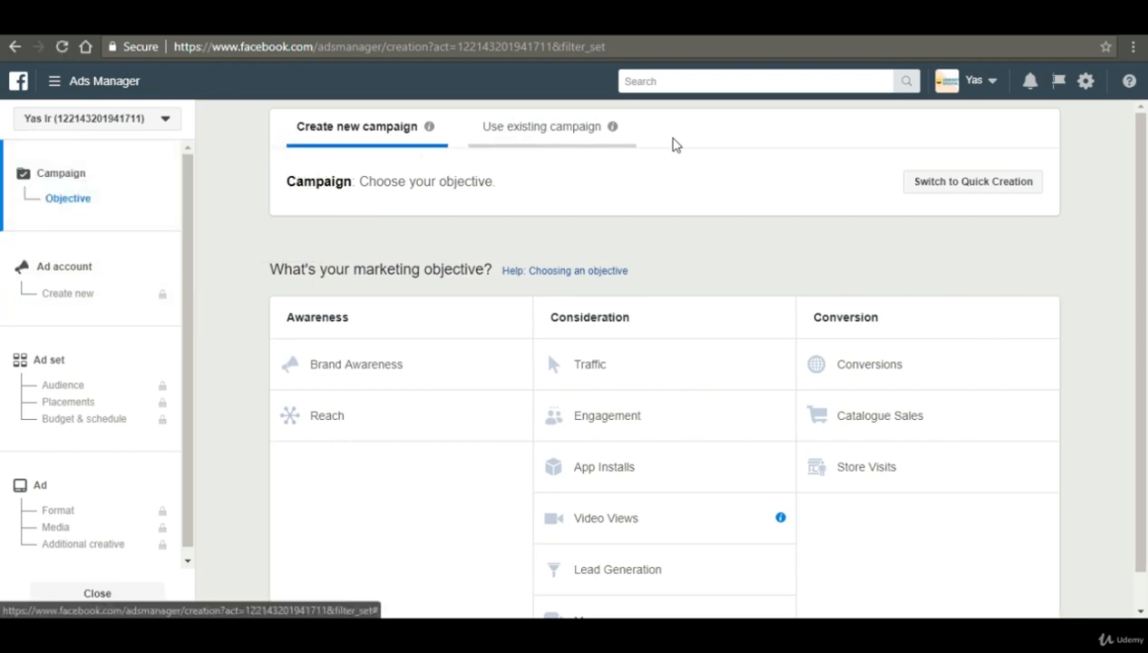
pyautogui.click(168, 118)
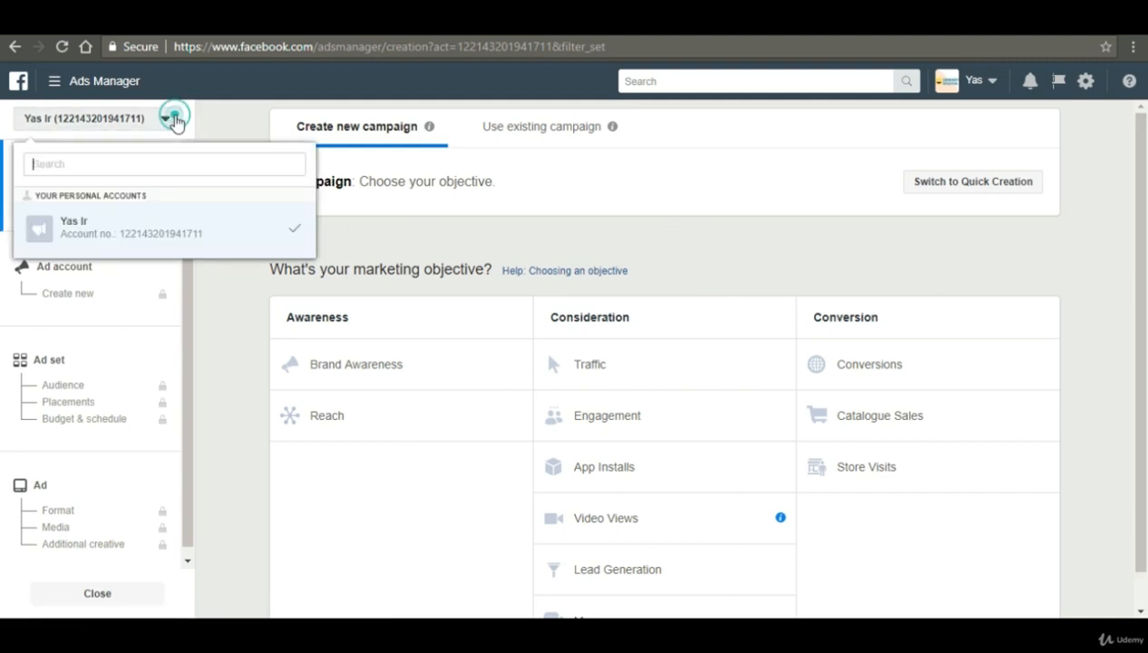
pyautogui.click(562, 237)
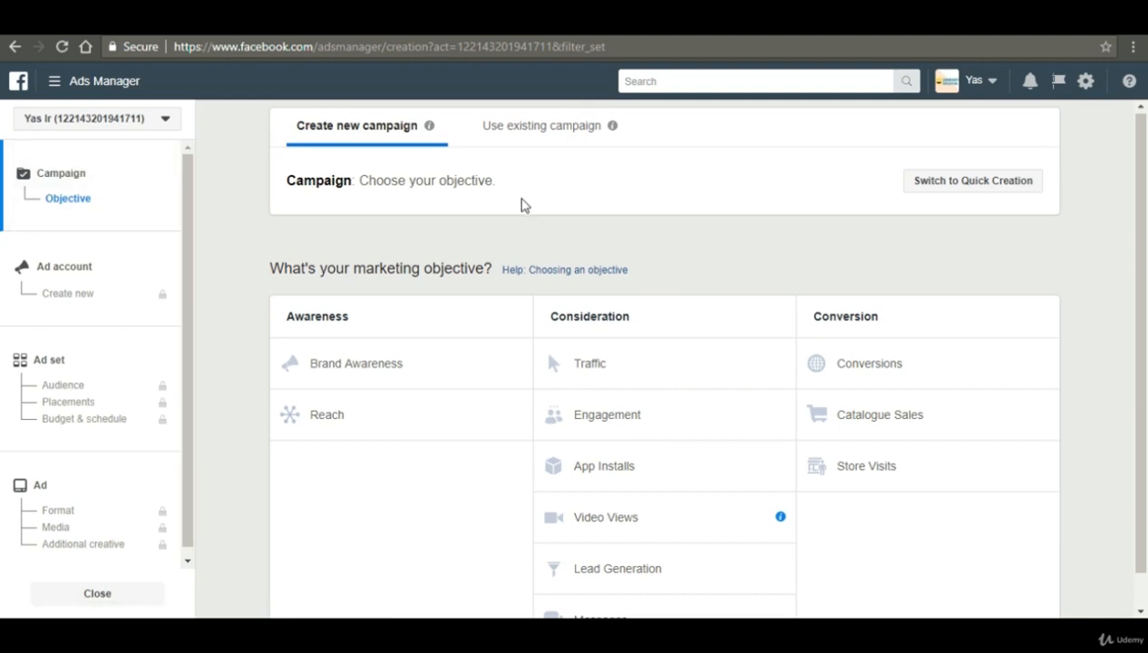
# - View the option for using an existing campaign and return to creating a new campaign
pyautogui.scroll(-1, 521, 205)
pyautogui.scroll(1, 521, 205)
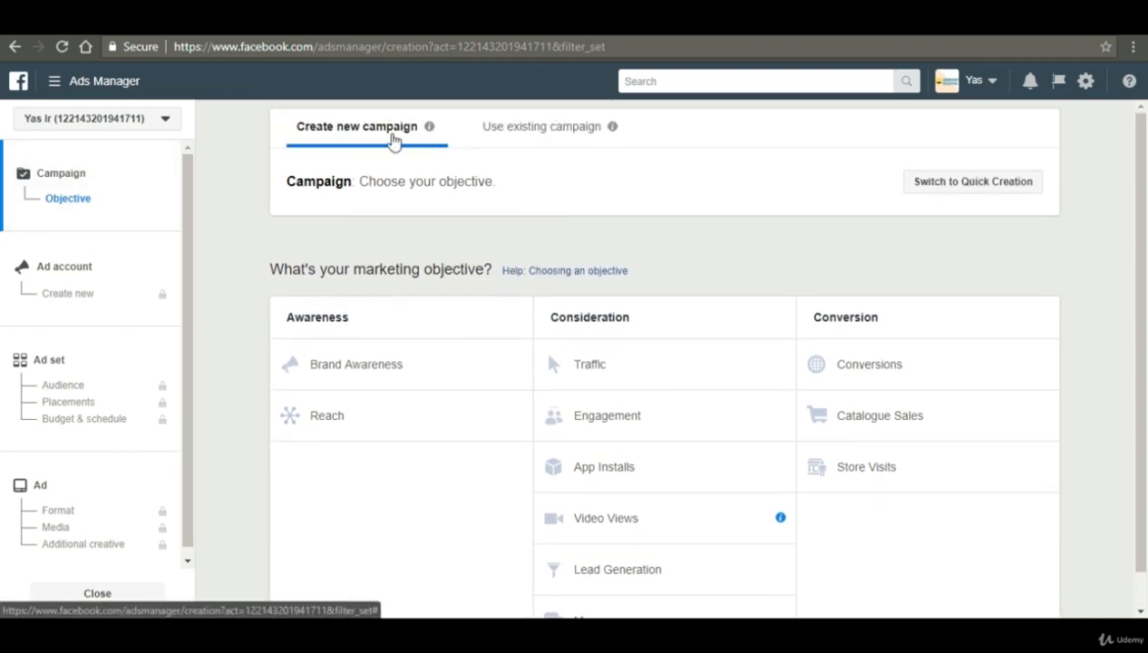
pyautogui.click(512, 126)
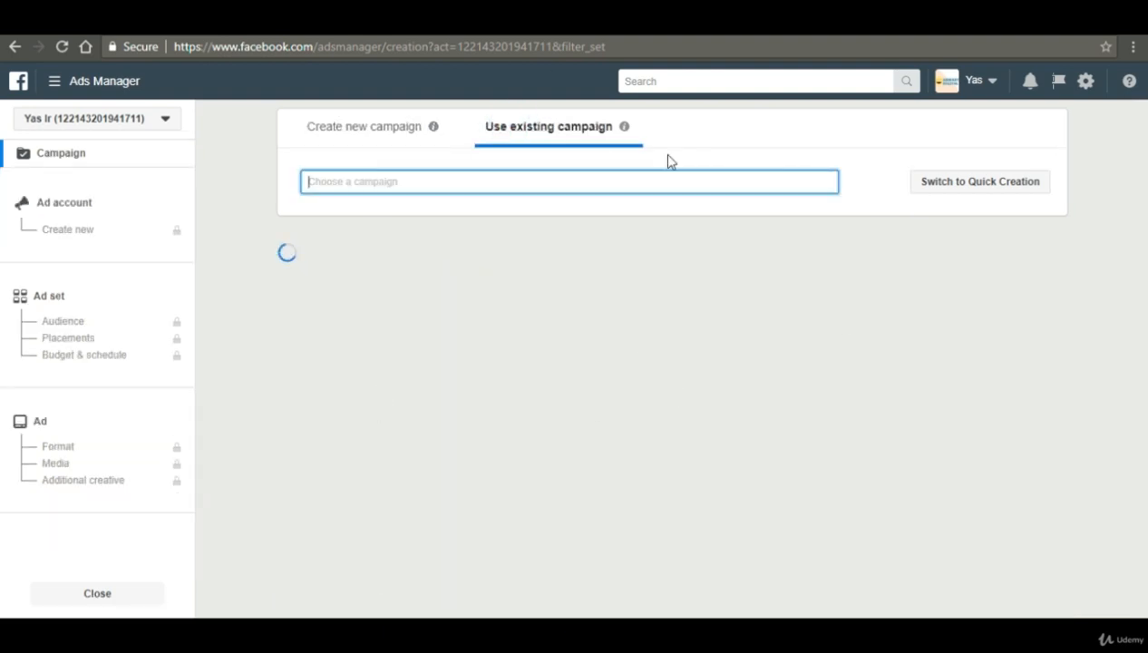
pyautogui.click(370, 143)
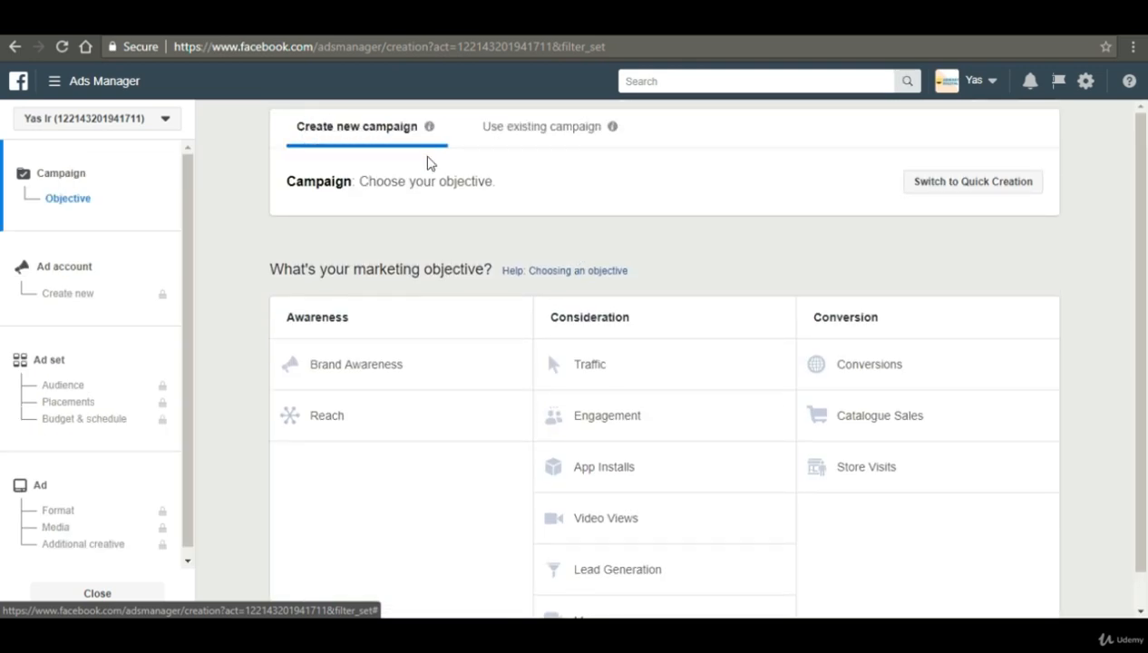
# - Look over the marketing objectives listed under Awareness, Consideration and Conversion
pyautogui.scroll(-1, 437, 168)
pyautogui.scroll(1, 437, 167)
pyautogui.scroll(-1, 437, 169)
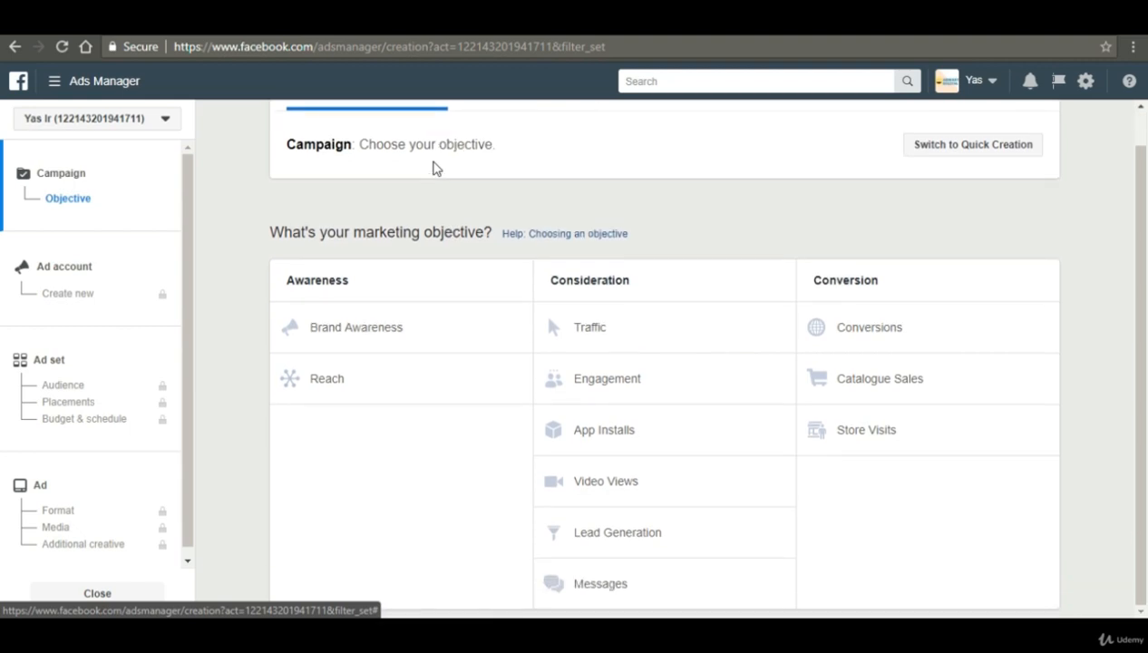
pyautogui.moveTo(259, 287); pyautogui.dragTo(1146, 268)
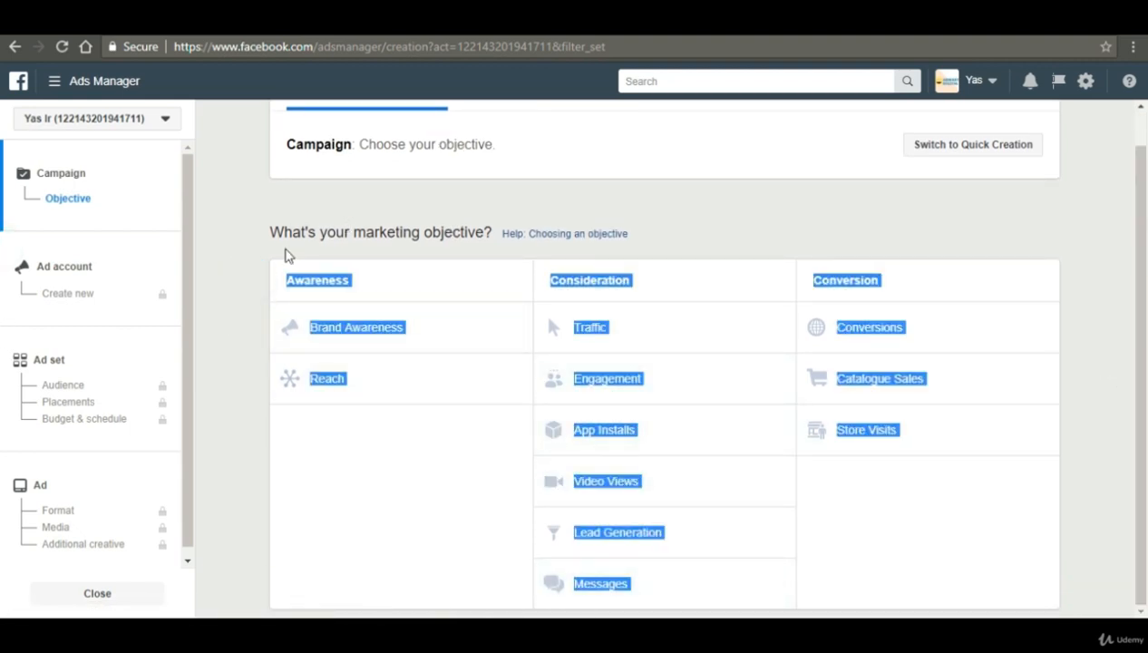
pyautogui.click(1024, 222)
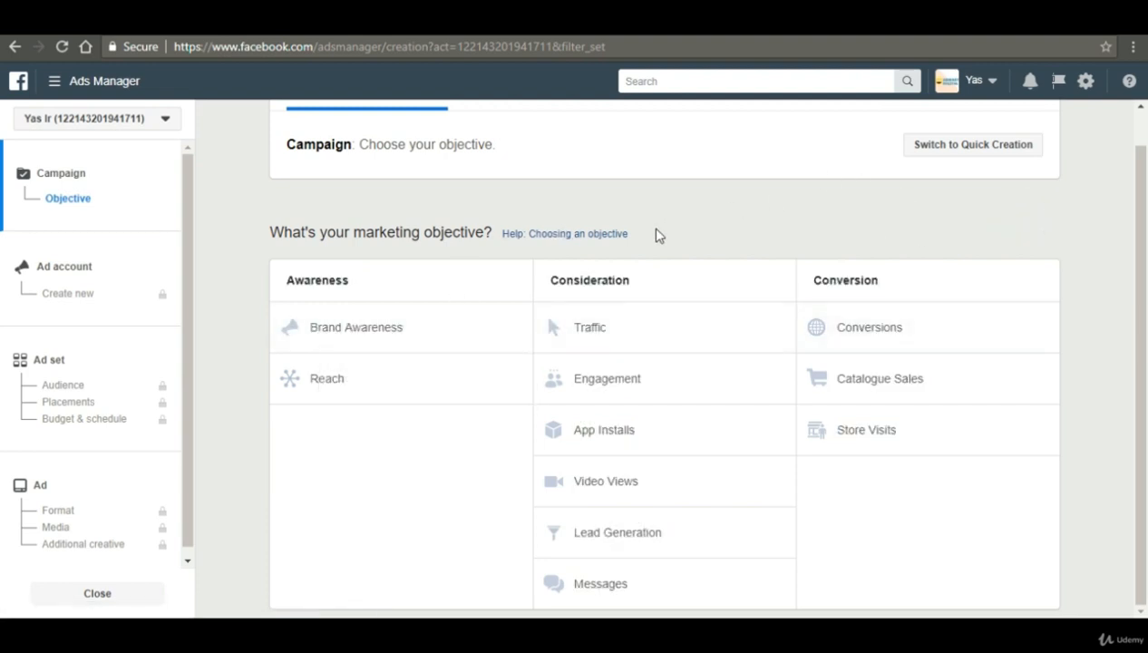
# - Read the help article on choosing an advertising objective and close it
pyautogui.click(591, 234)
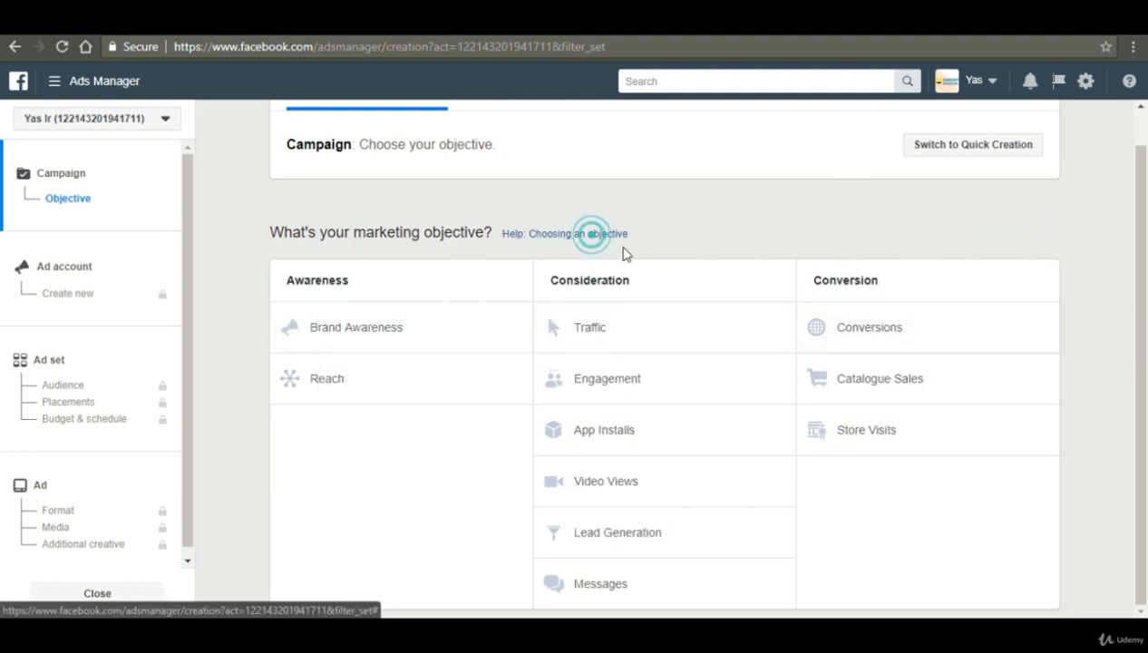
pyautogui.click(620, 241)
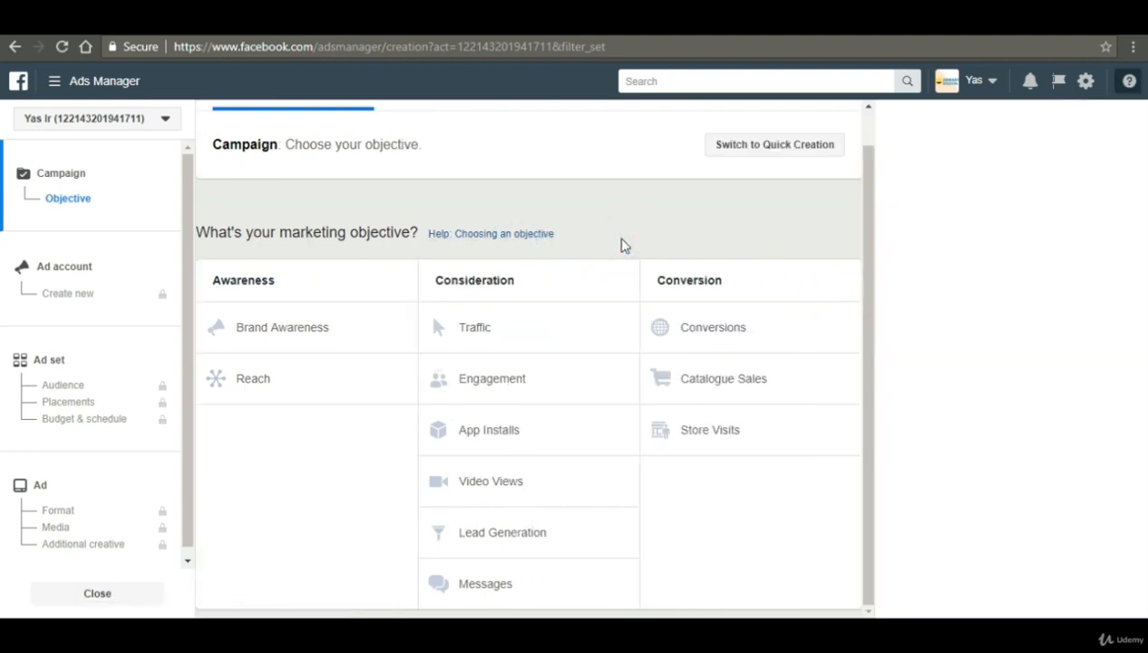
pyautogui.click(896, 149)
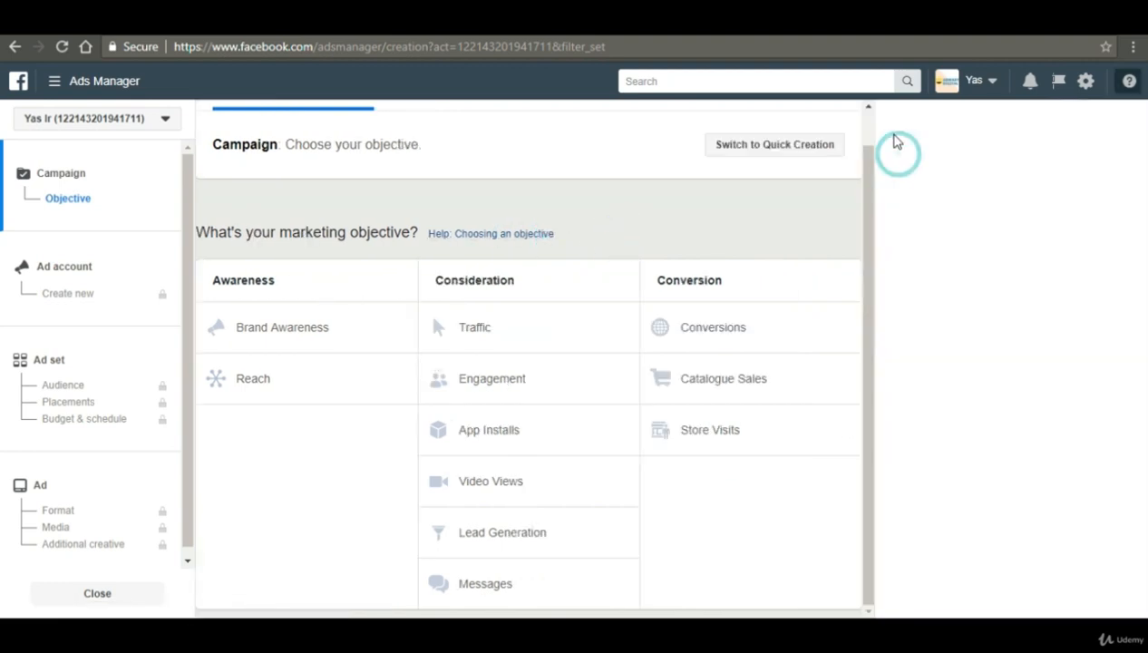
pyautogui.click(797, 109)
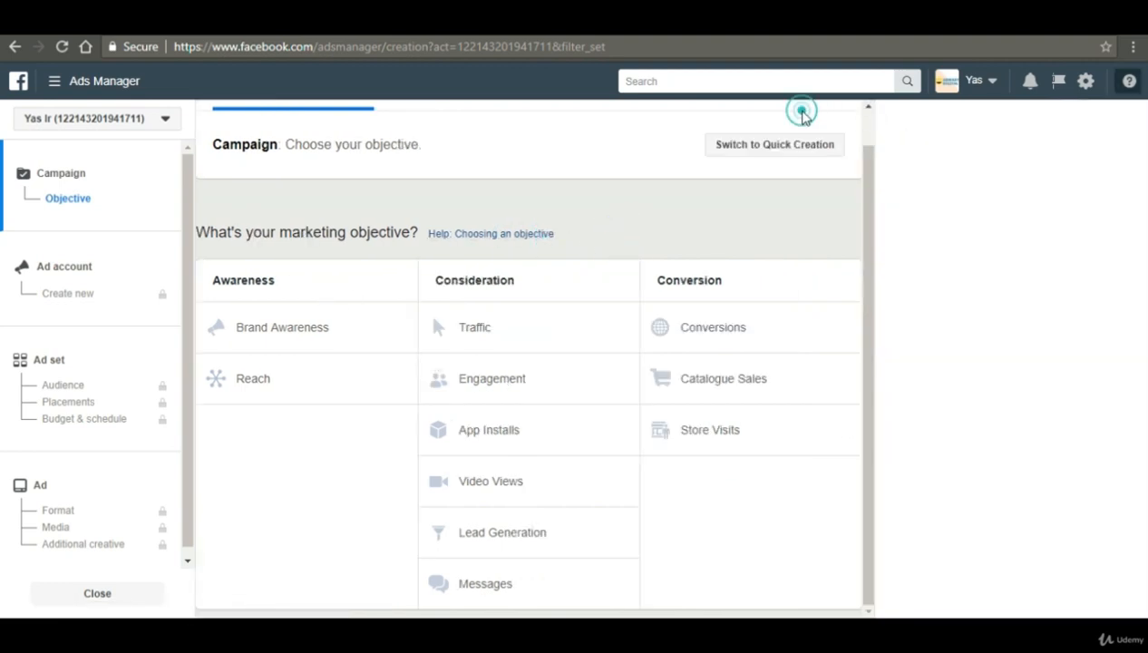
pyautogui.click(1118, 227)
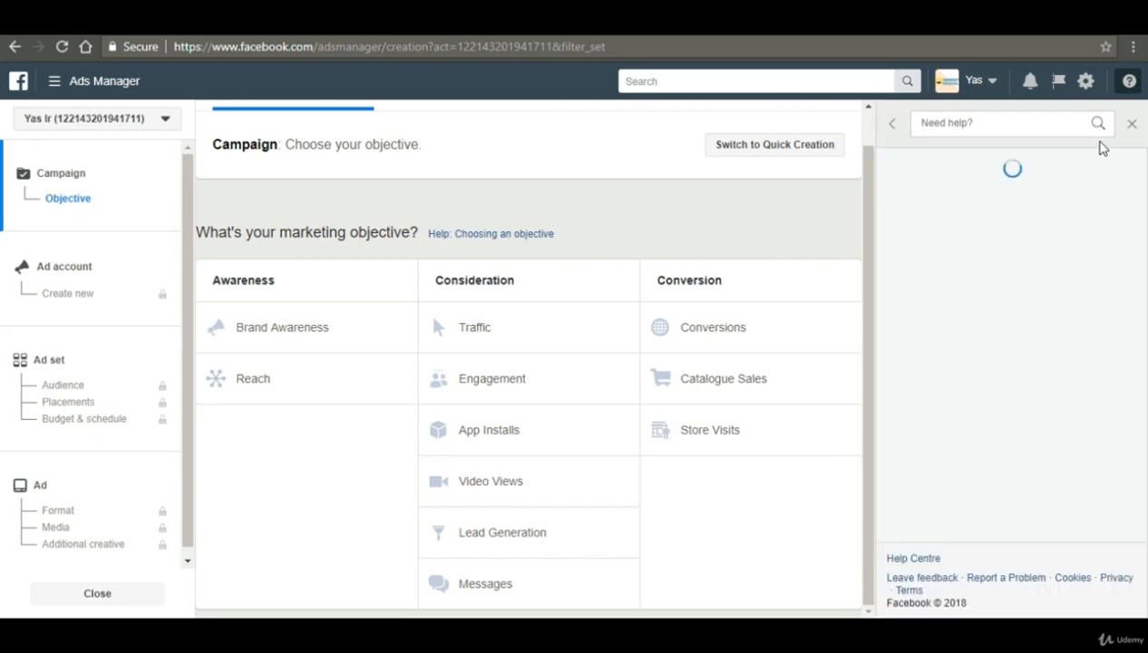
pyautogui.scroll(-3, 977, 346)
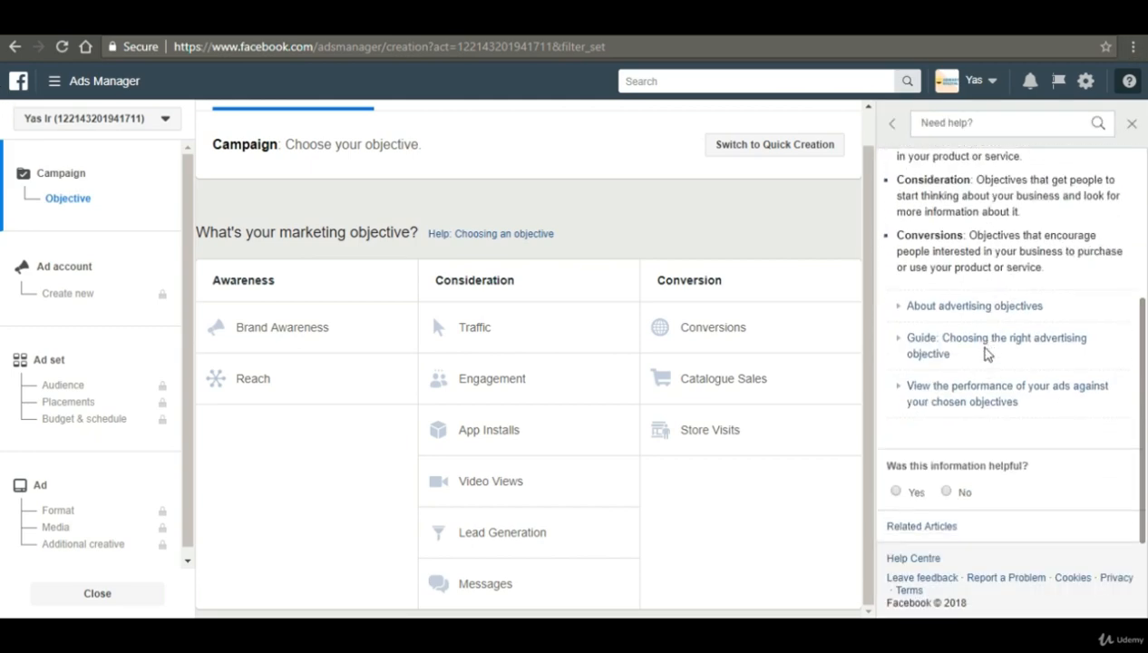
pyautogui.scroll(5, 988, 354)
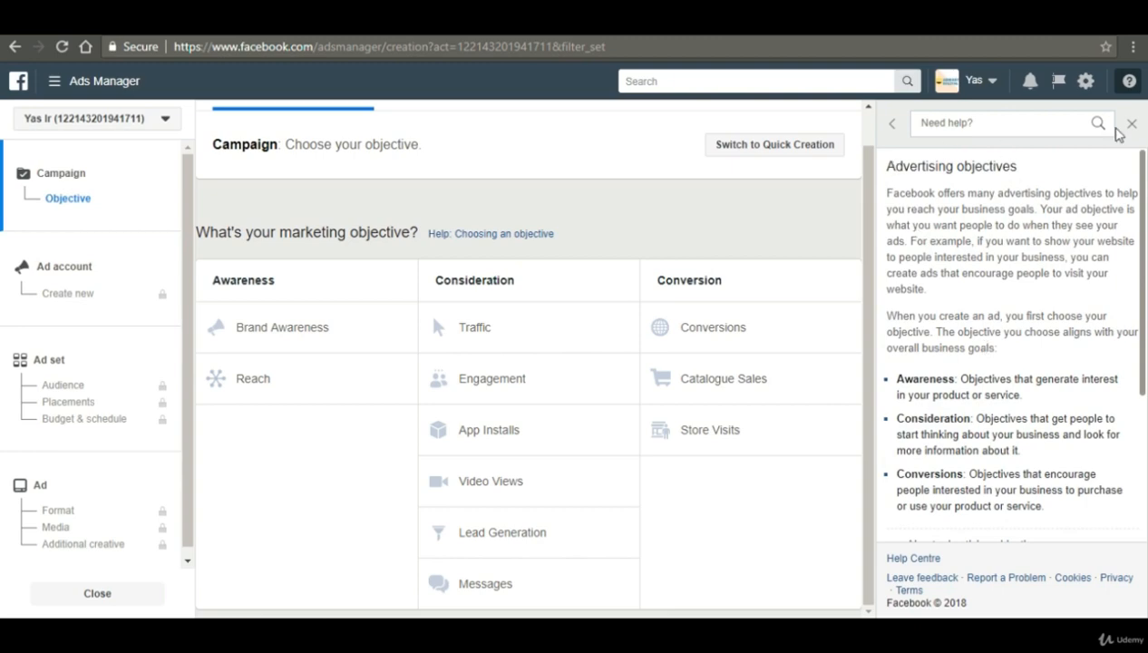
pyautogui.click(1130, 125)
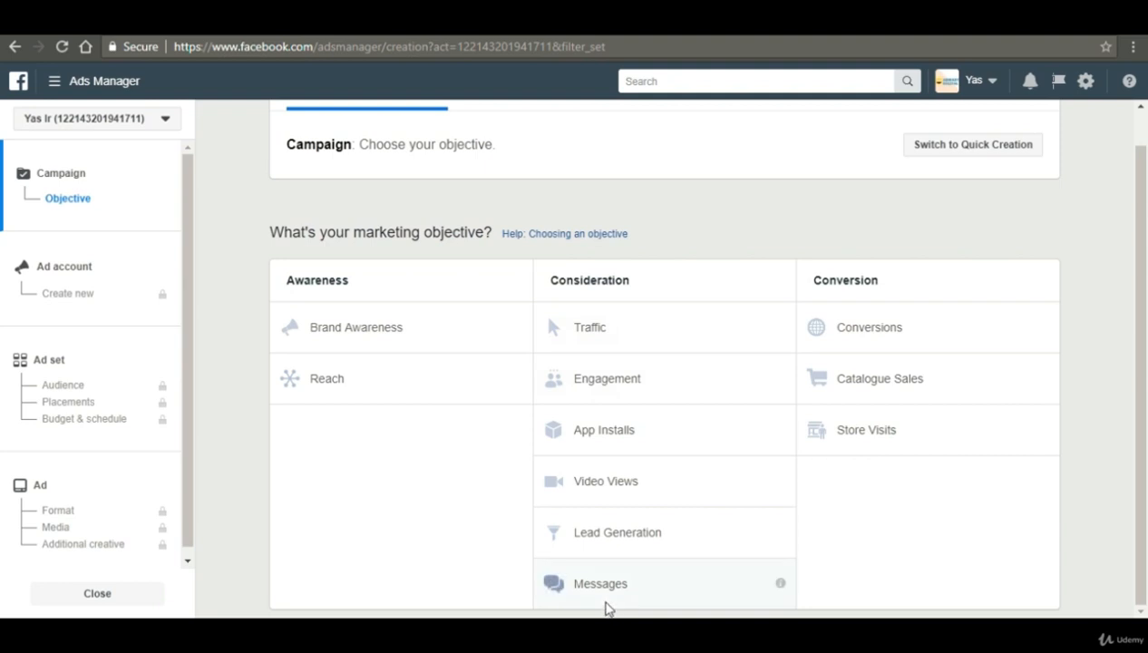
# - Choose Messages as the campaign's marketing objective and view its description
pyautogui.click(607, 602)
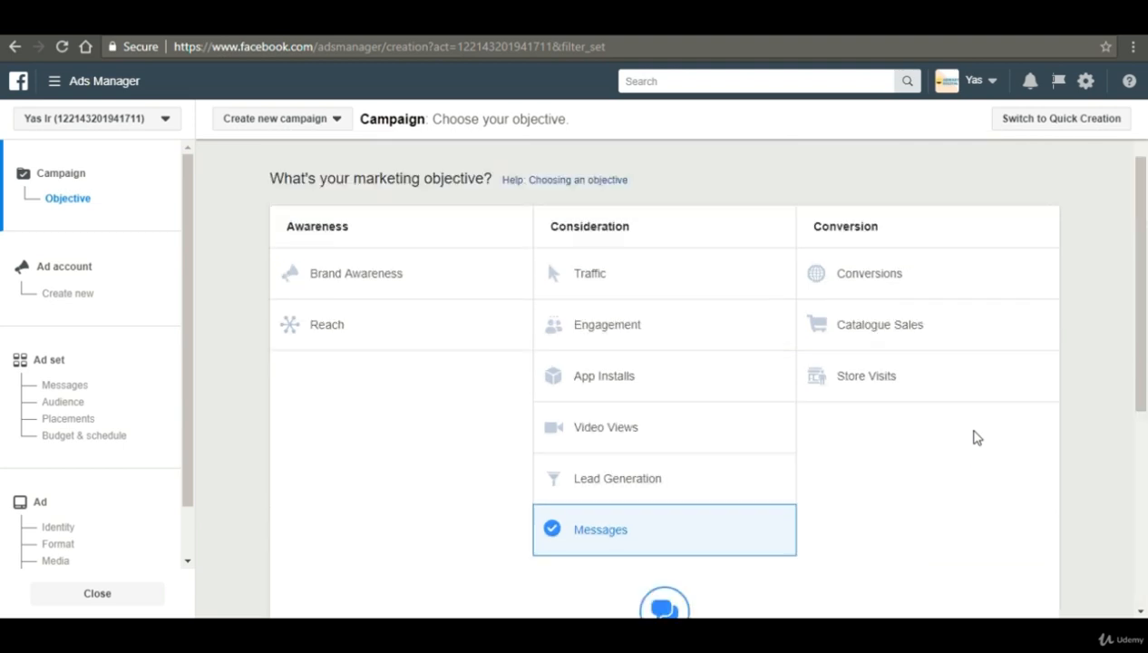
pyautogui.scroll(-2, 975, 437)
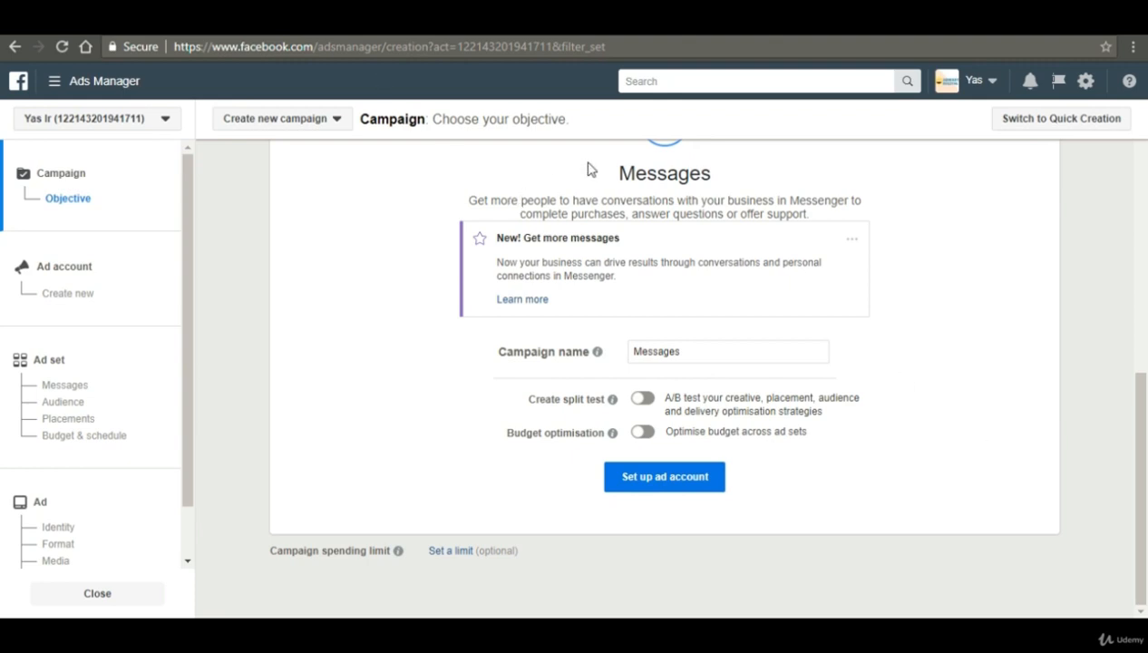
pyautogui.moveTo(590, 169); pyautogui.dragTo(756, 179)
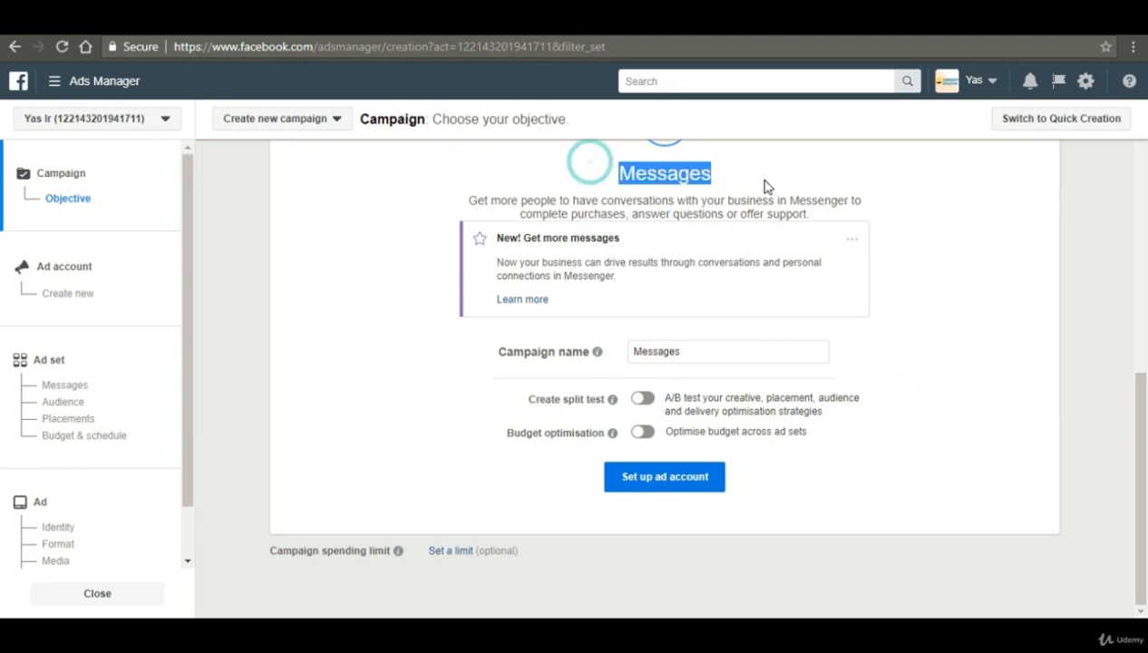
pyautogui.click(934, 213)
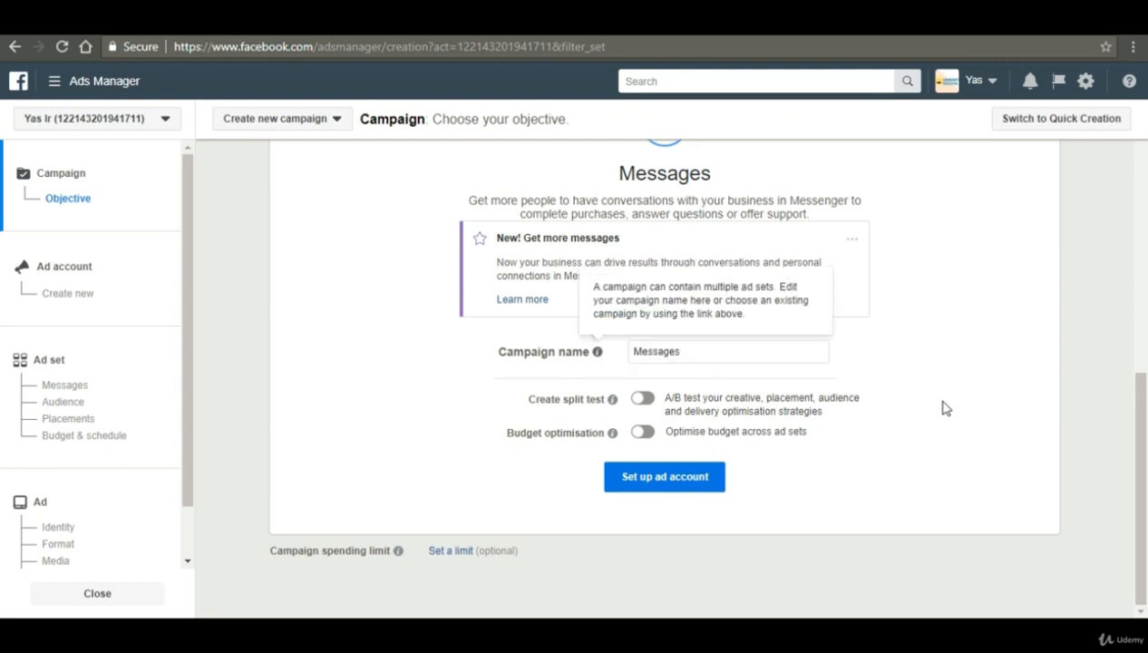
# - Examine the campaign name field and compare it with the chosen marketing objective
pyautogui.click(730, 350)
pyautogui.moveTo(730, 349); pyautogui.dragTo(622, 358)
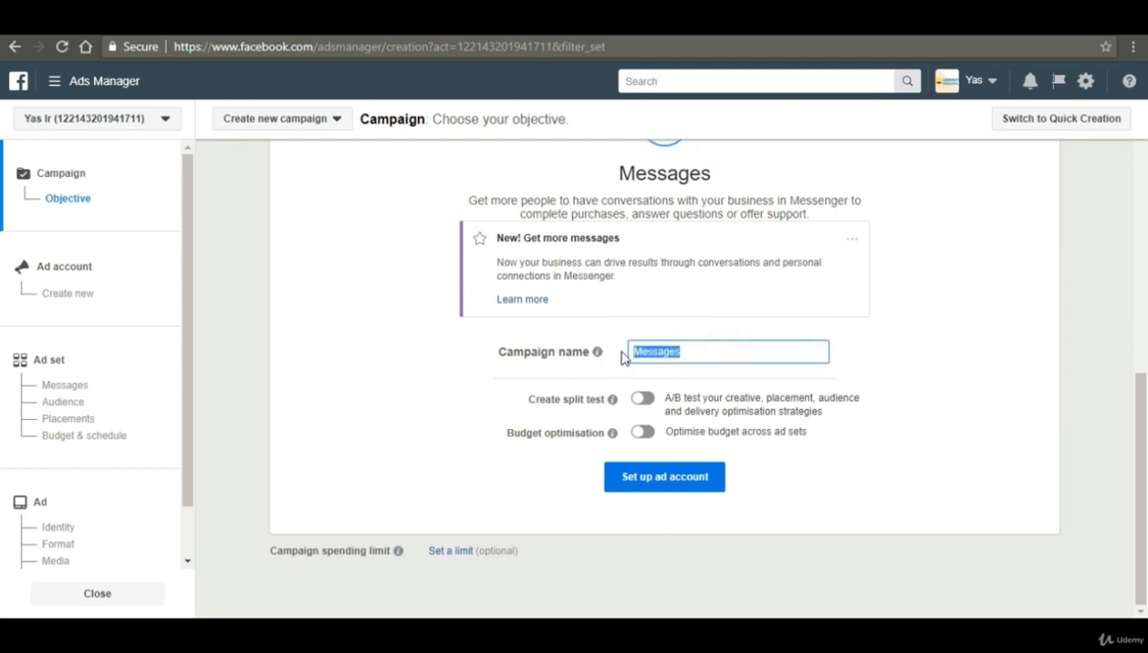
pyautogui.click(815, 352)
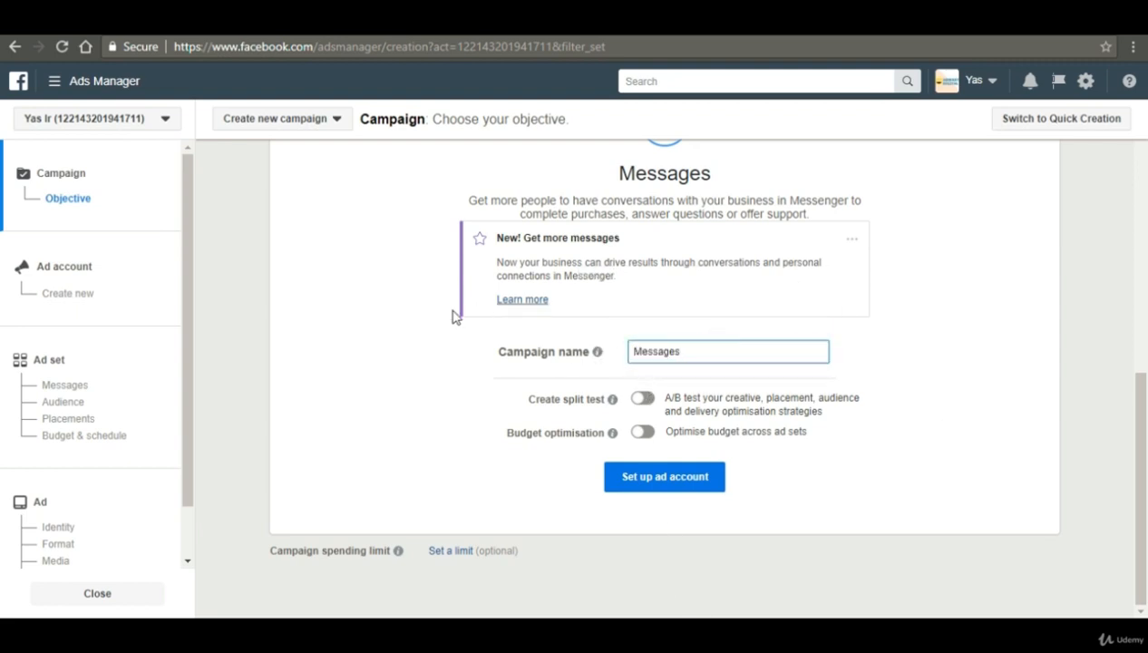
pyautogui.scroll(5, 500, 401)
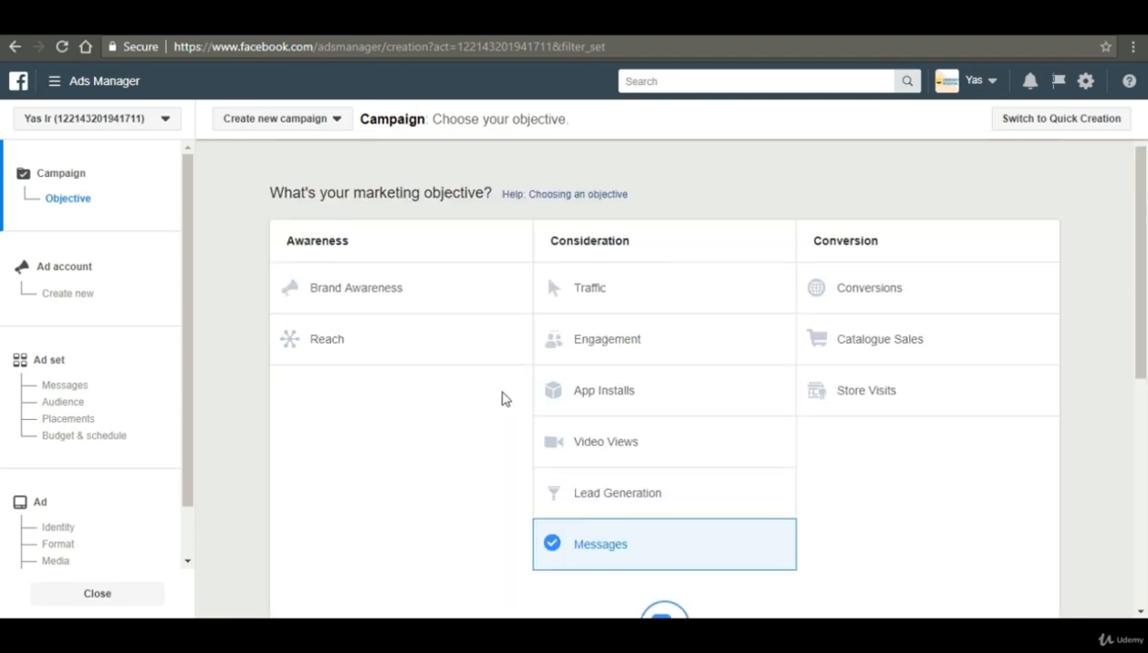
pyautogui.scroll(1, 501, 400)
pyautogui.scroll(-1, 502, 400)
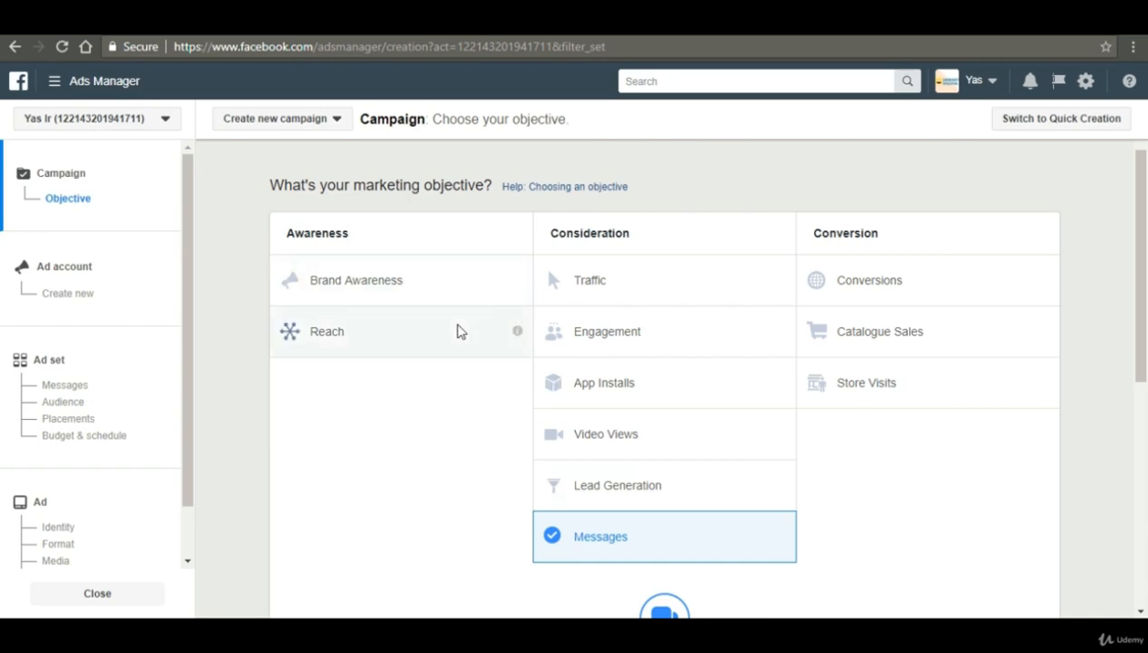
# - Turn on the split test option for the Messages campaign
pyautogui.scroll(-5, 549, 486)
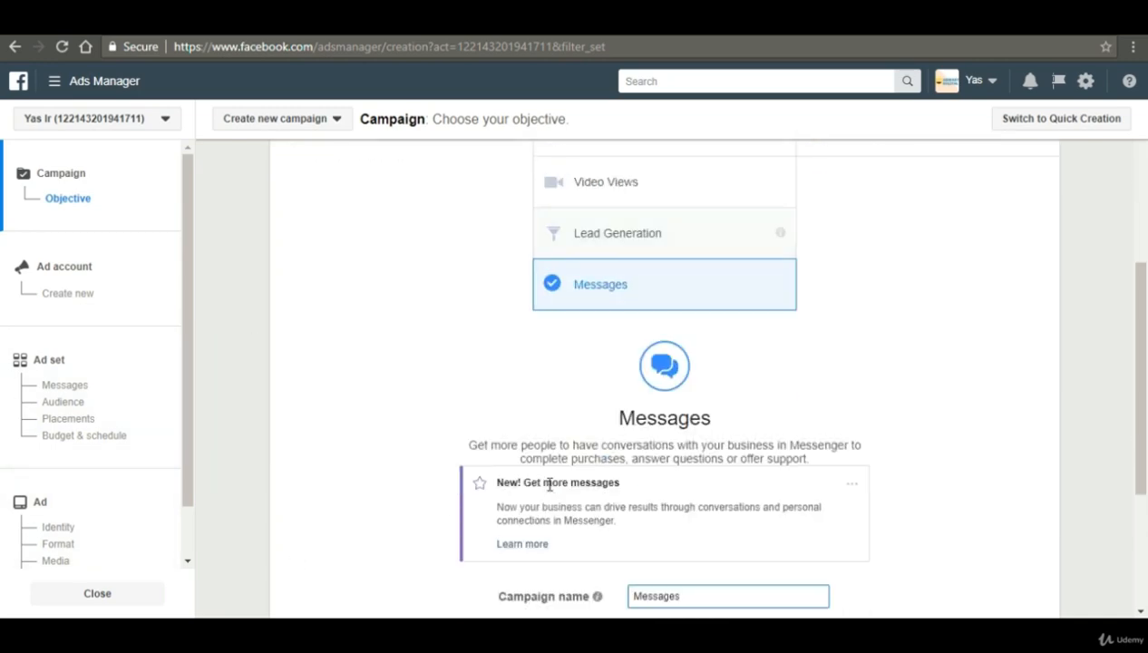
pyautogui.moveTo(612, 399)
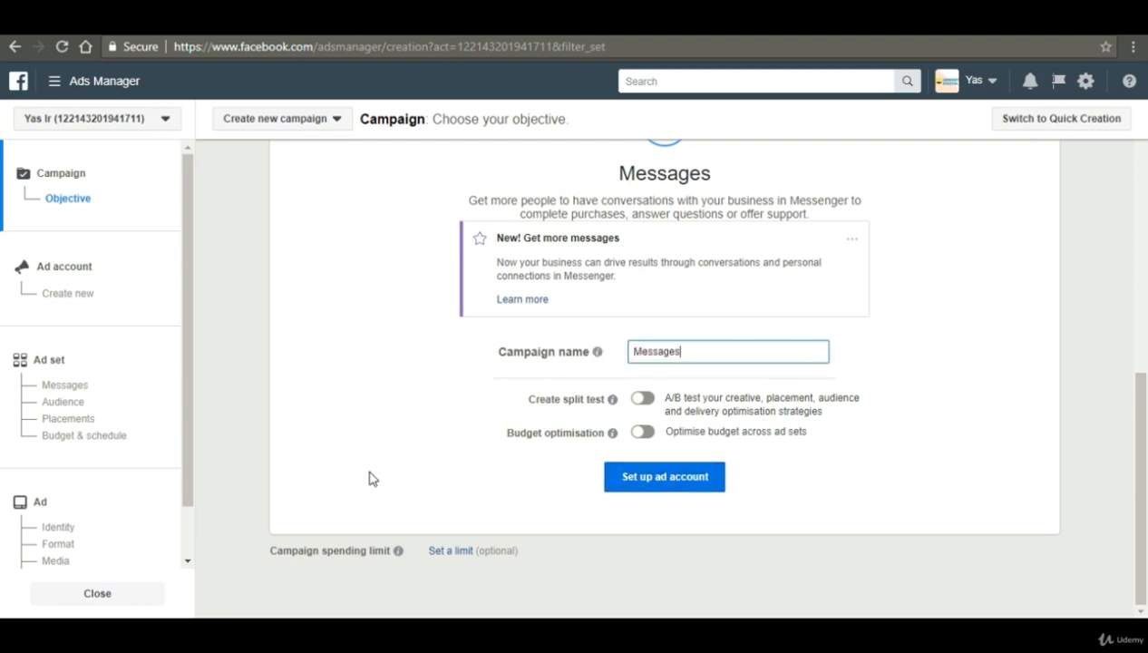
pyautogui.scroll(3, 370, 478)
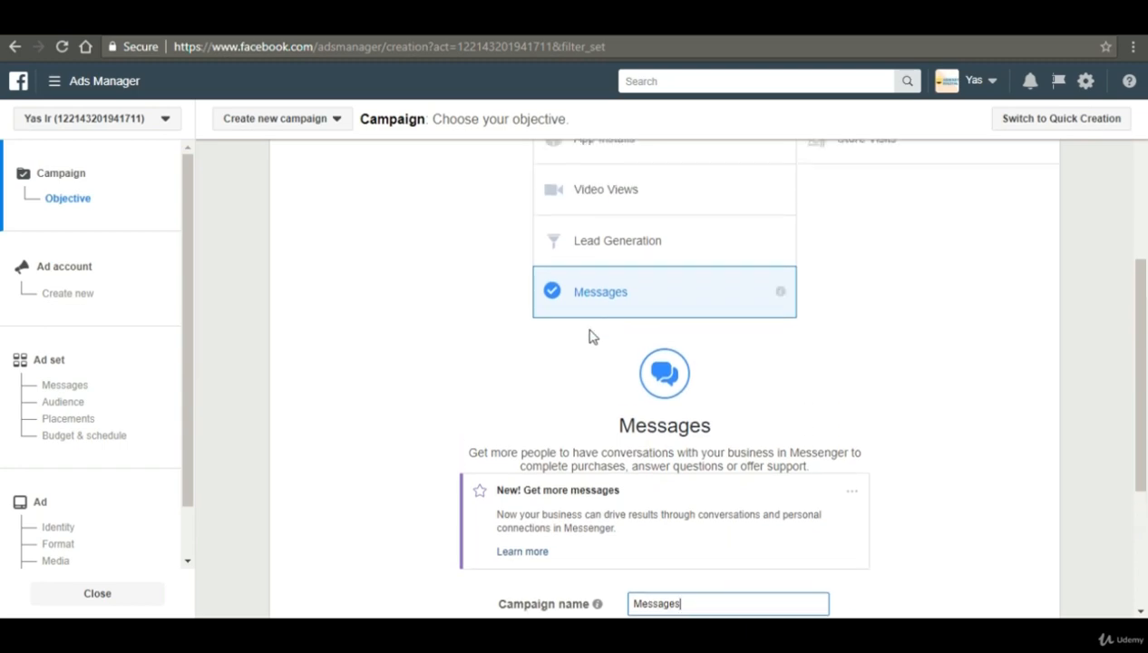
pyautogui.scroll(3, 485, 366)
pyautogui.scroll(-6, 481, 364)
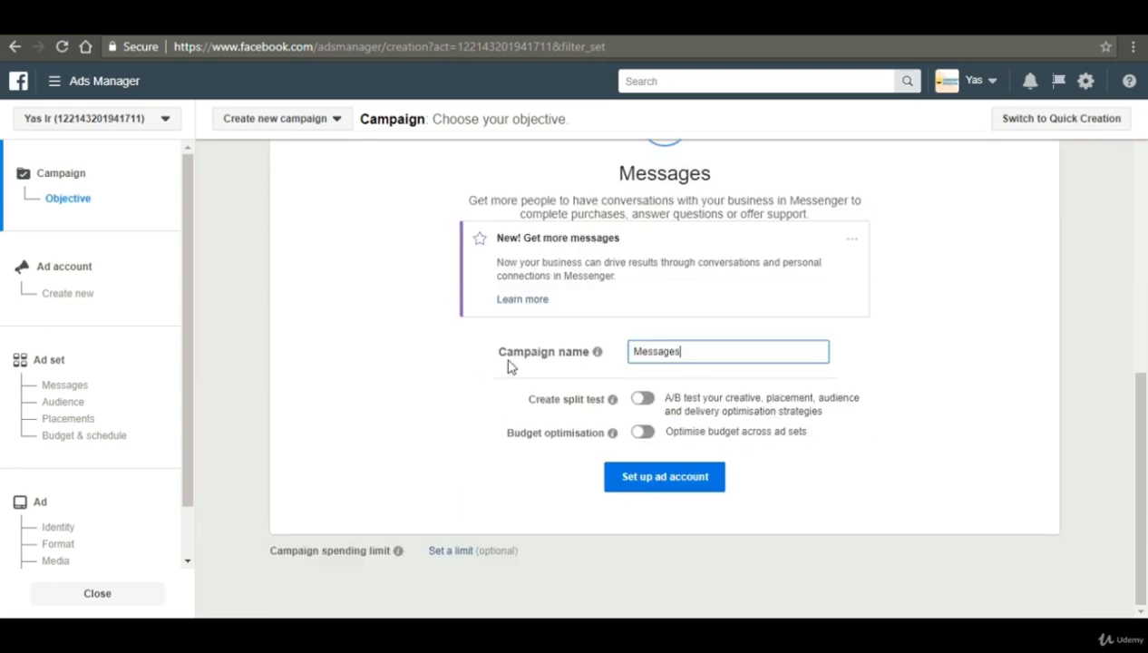
pyautogui.click(643, 400)
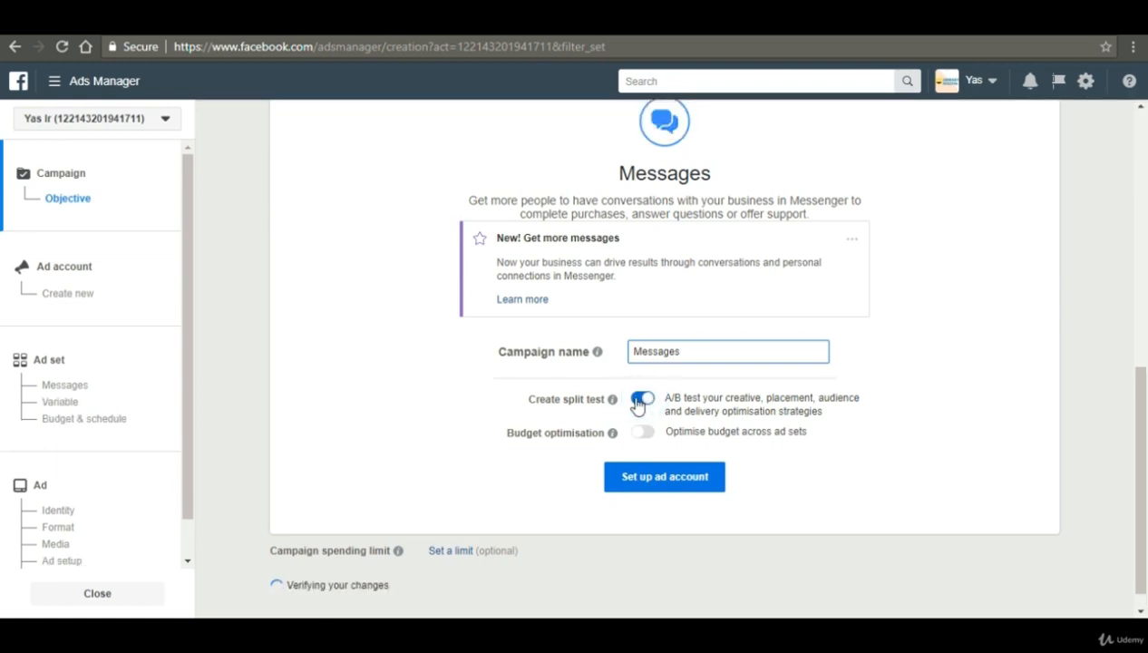
# - Turn off the split test option for the Messages campaign and examine the split test and budget optimisation settings
pyautogui.click(643, 399)
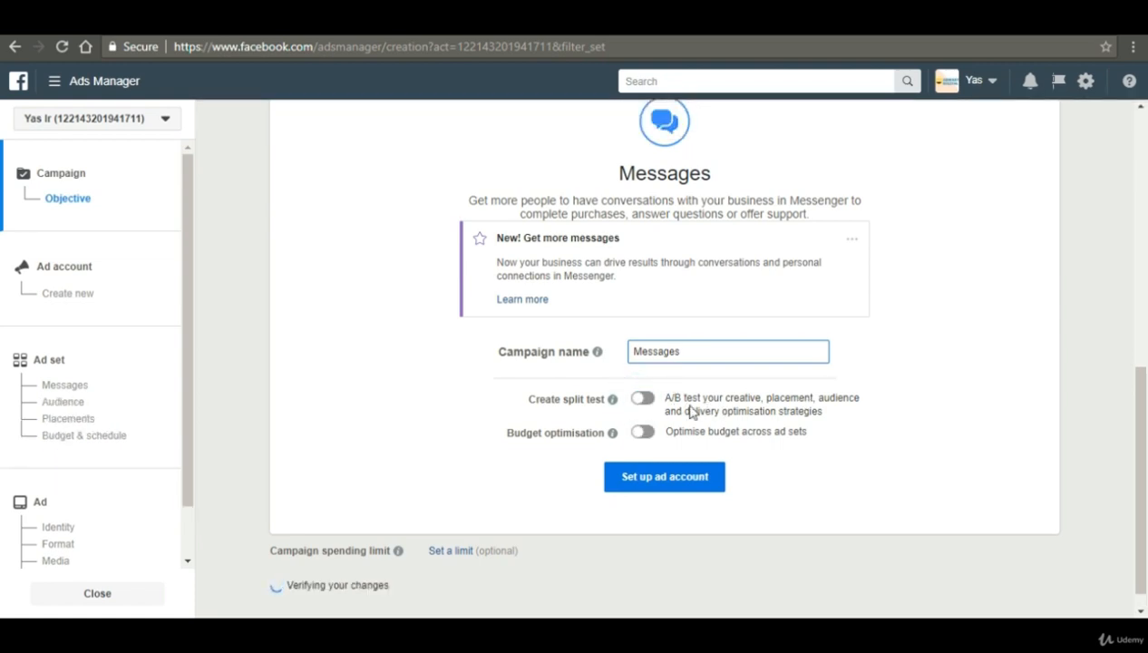
pyautogui.click(664, 398)
pyautogui.moveTo(705, 398); pyautogui.dragTo(660, 410)
pyautogui.click(866, 416)
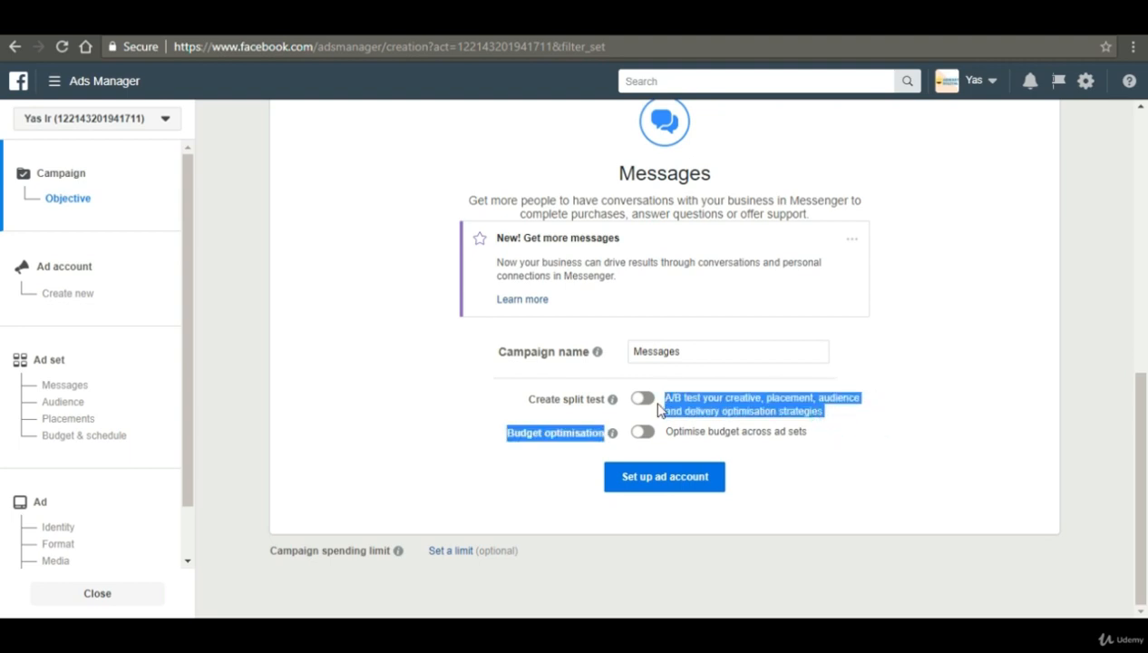
pyautogui.click(698, 416)
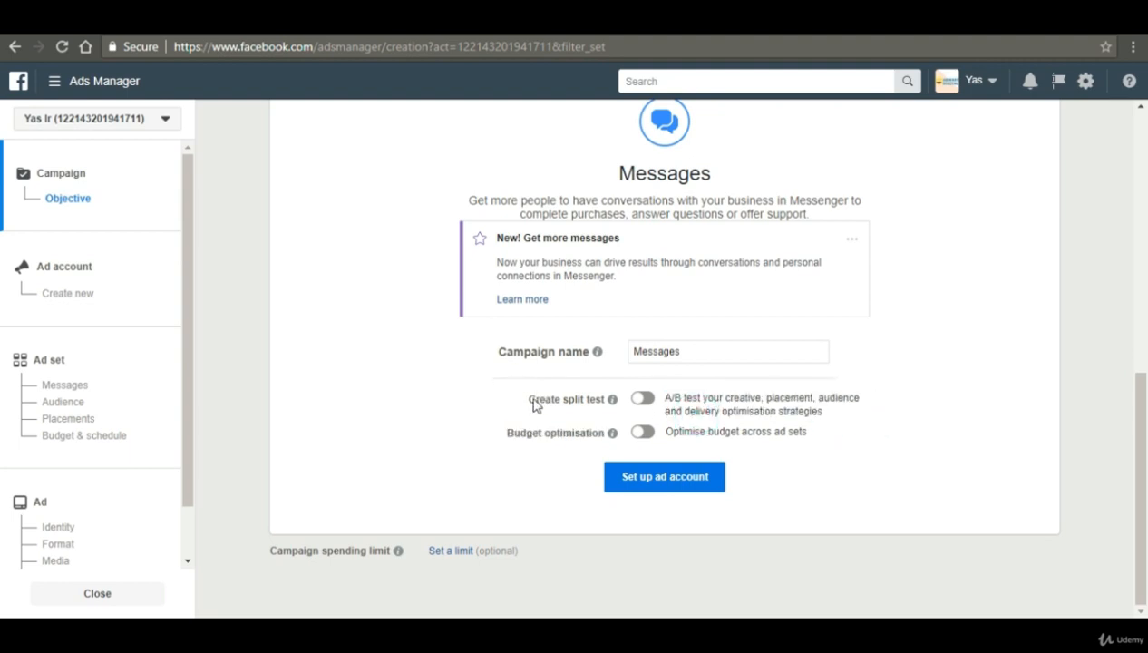
pyautogui.moveTo(529, 408); pyautogui.dragTo(602, 410)
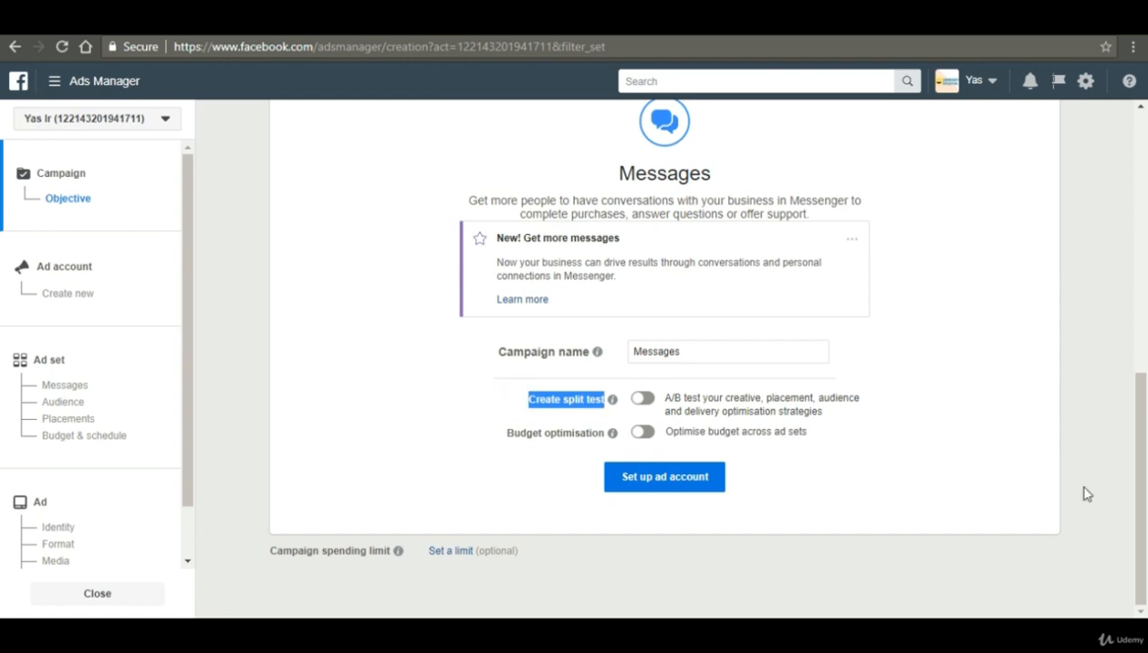
pyautogui.click(998, 480)
pyautogui.moveTo(504, 432); pyautogui.dragTo(614, 437)
pyautogui.click(469, 450)
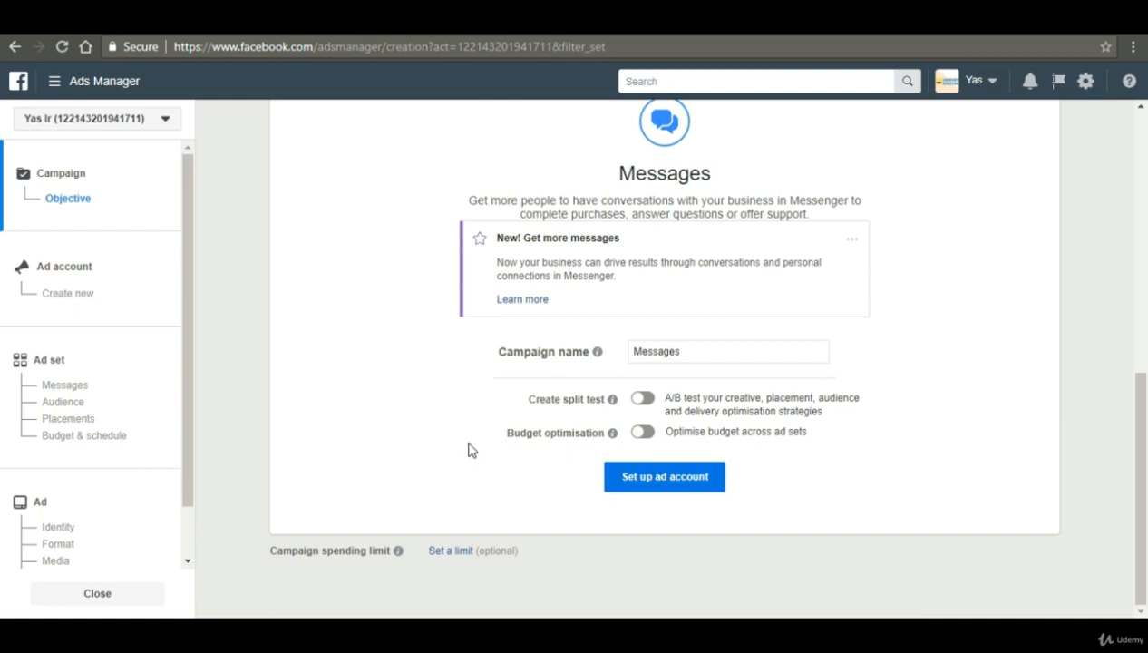
# - Choose Brand Awareness as the marketing objective and turn on budget optimisation across ad sets
pyautogui.scroll(10, 464, 451)
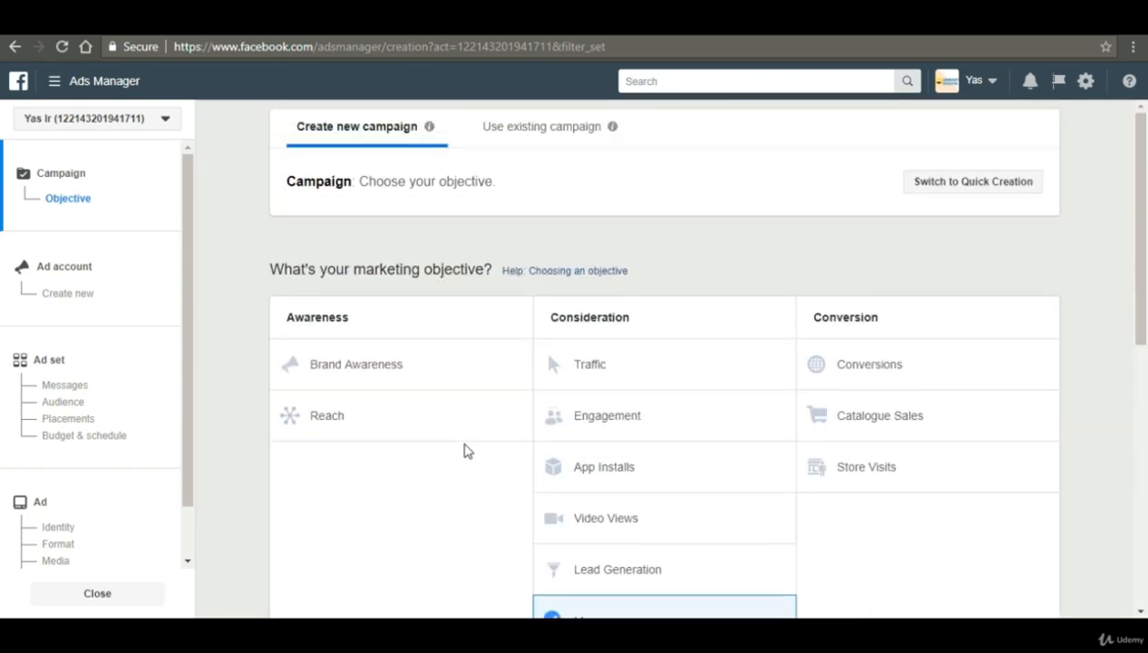
pyautogui.click(459, 376)
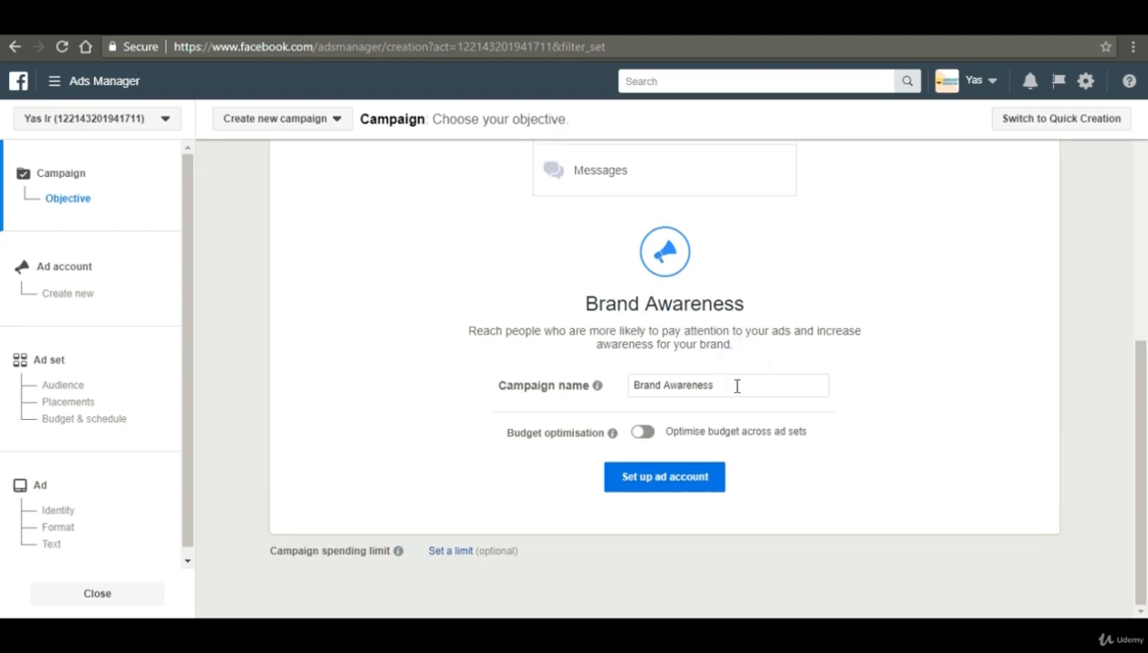
pyautogui.click(735, 384)
pyautogui.click(642, 431)
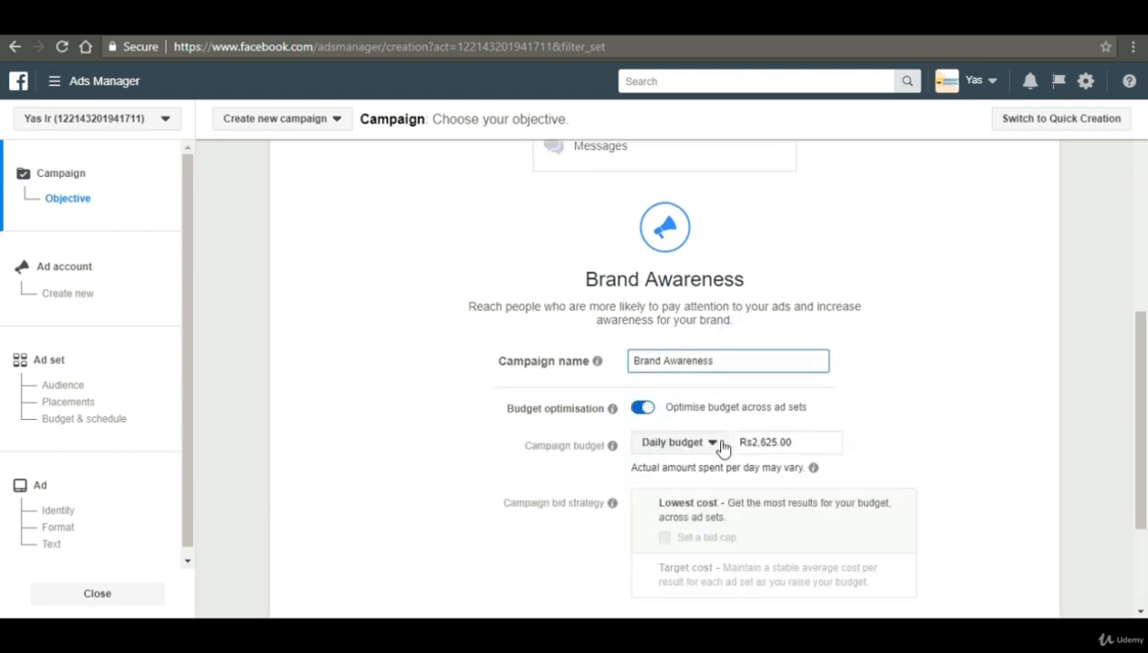
pyautogui.scroll(-2, 732, 441)
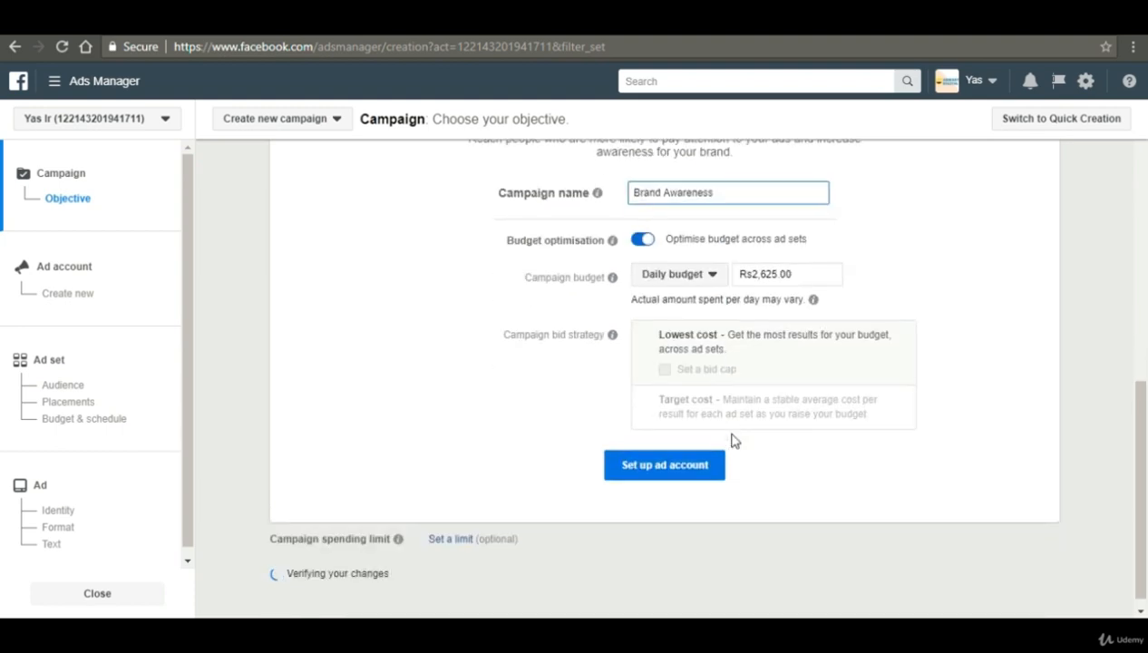
pyautogui.click(643, 239)
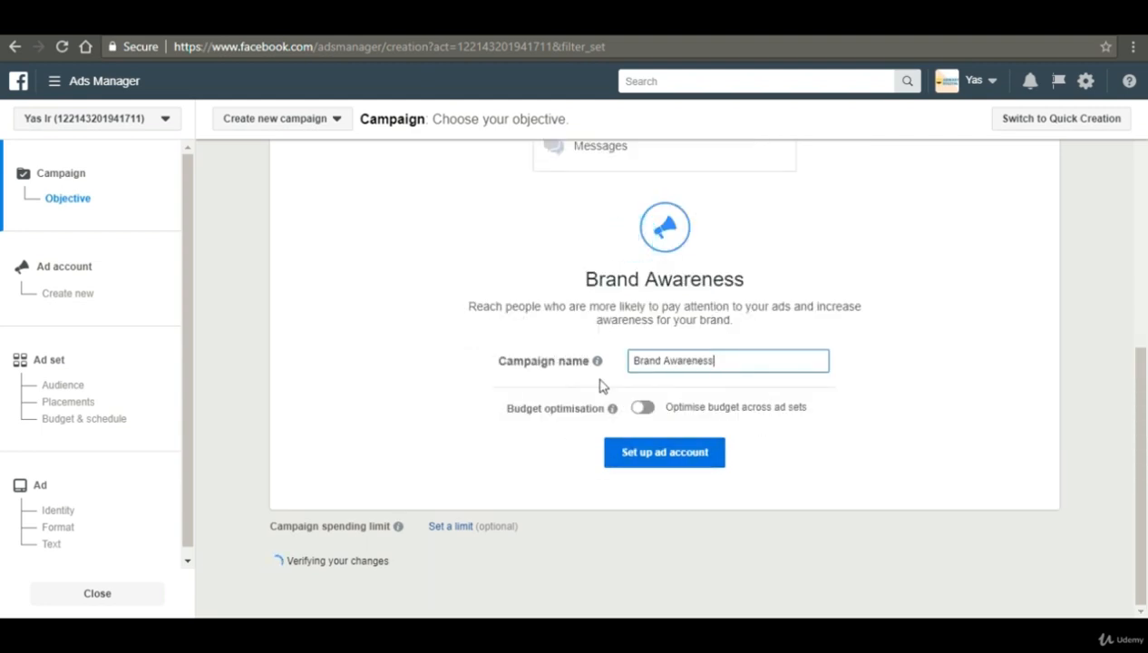
pyautogui.click(644, 433)
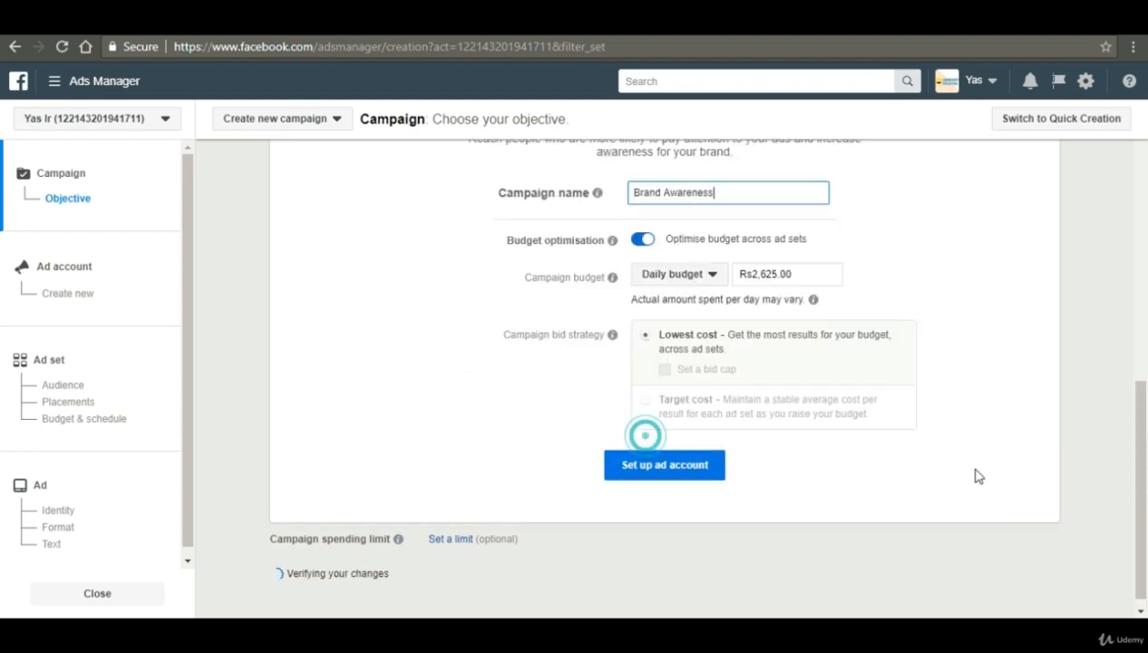
# - Switch the campaign budget to Lifetime budget, return it to Daily budget, and select the daily amount
pyautogui.click(698, 283)
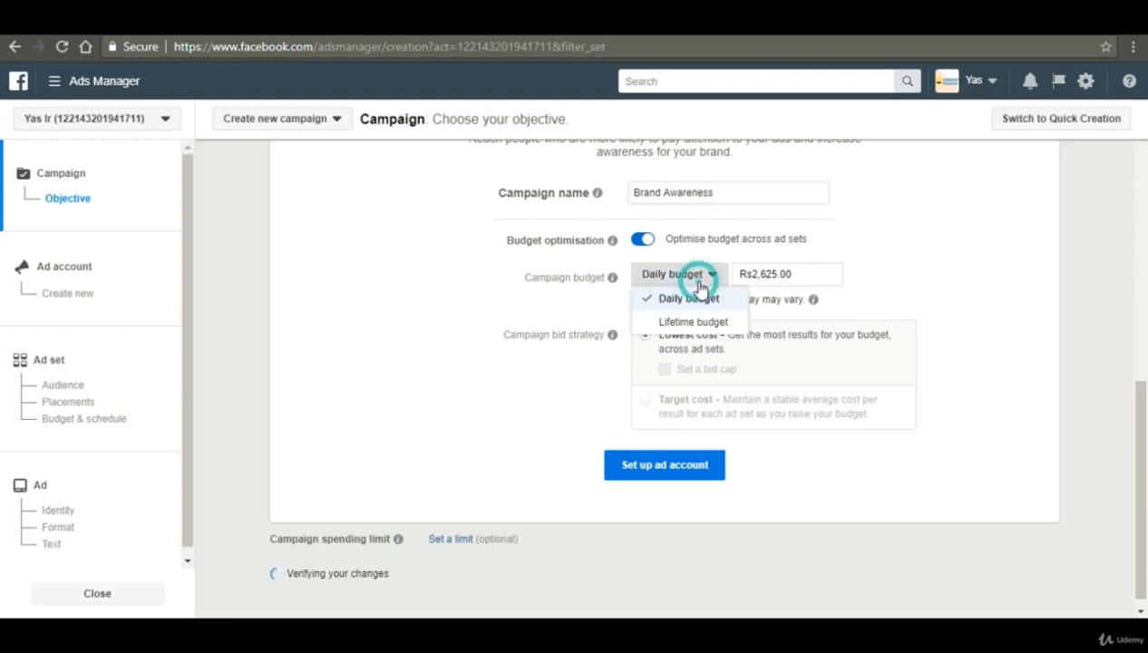
pyautogui.click(697, 325)
pyautogui.click(711, 297)
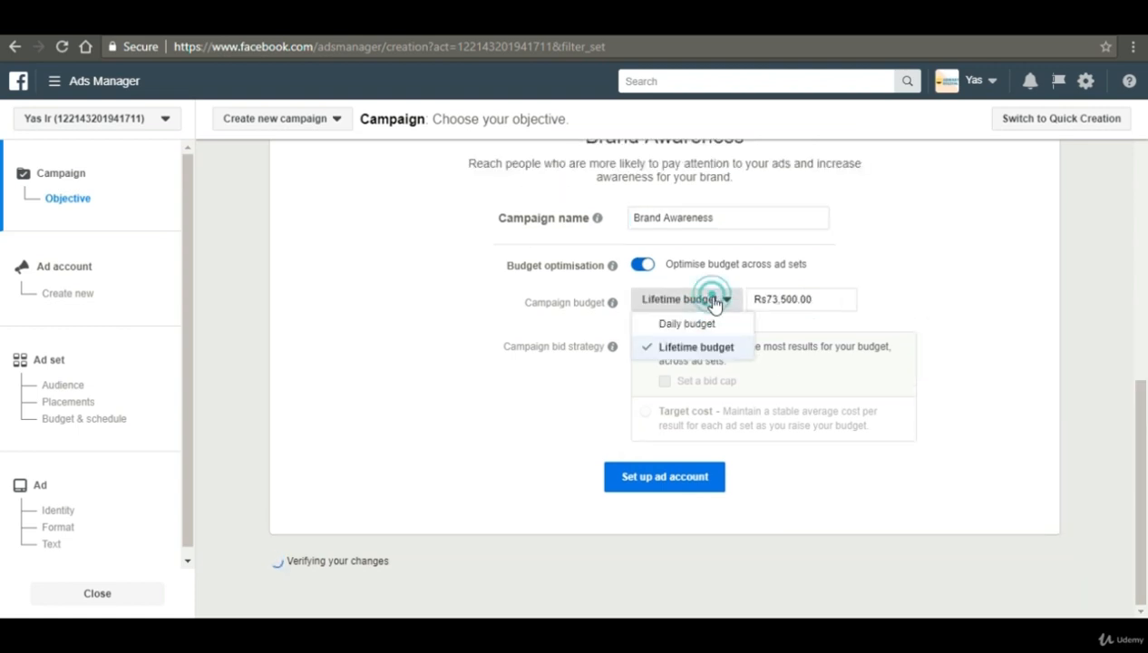
pyautogui.click(713, 324)
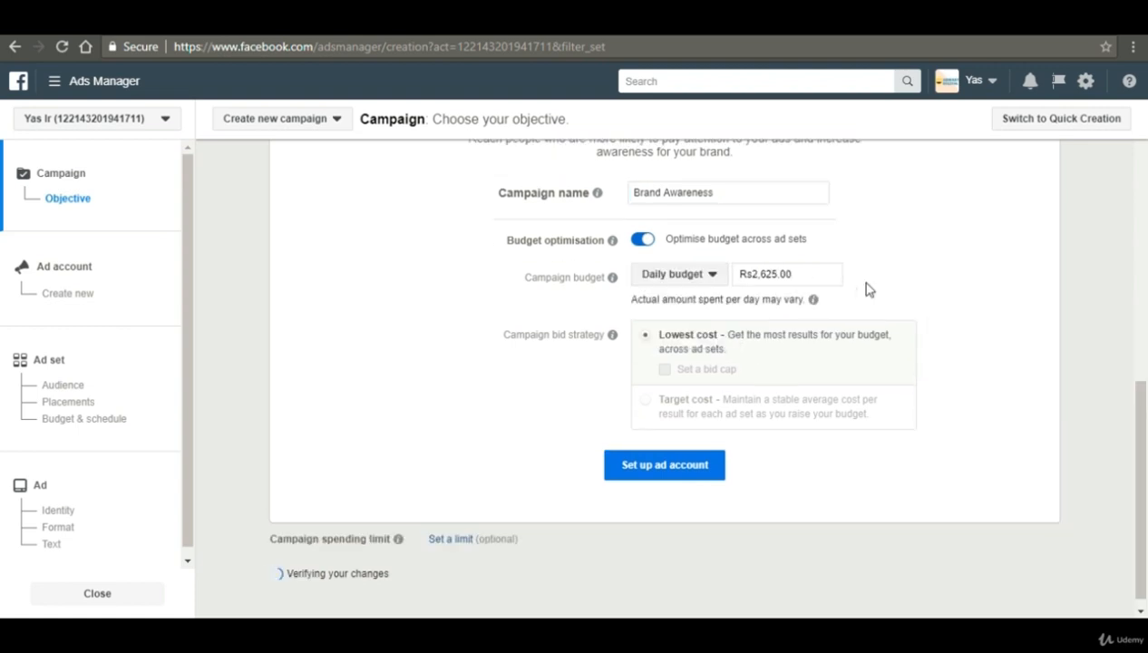
pyautogui.doubleClick(794, 274)
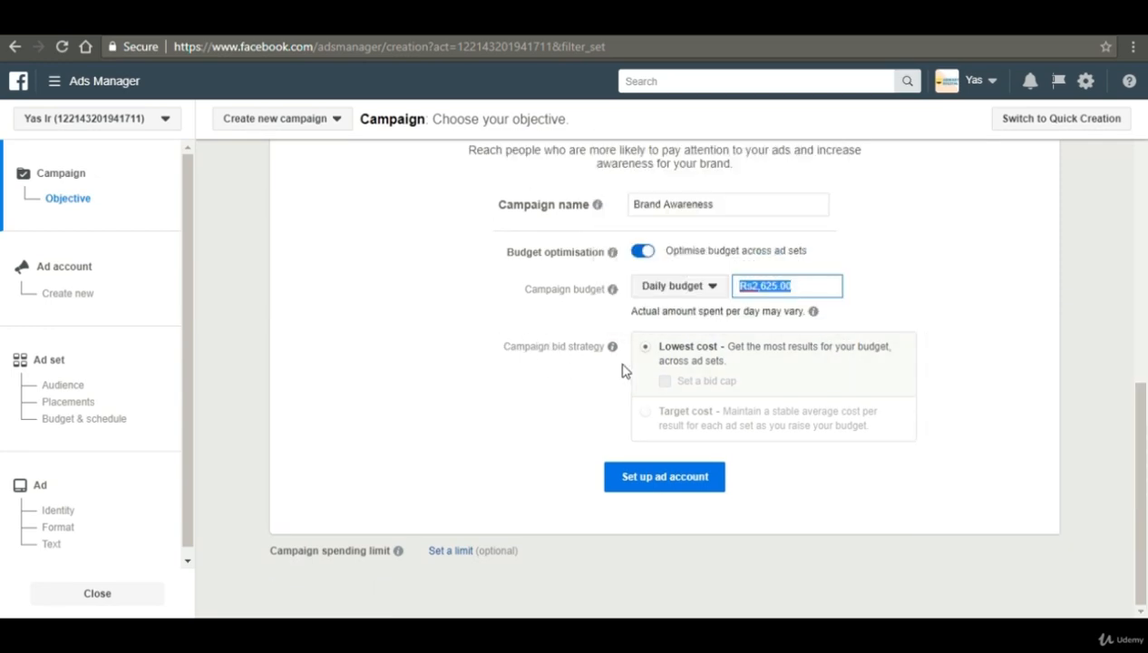
# - Choose the Messages objective and after it Lead Generation, comparing their campaign settings
pyautogui.scroll(7, 544, 438)
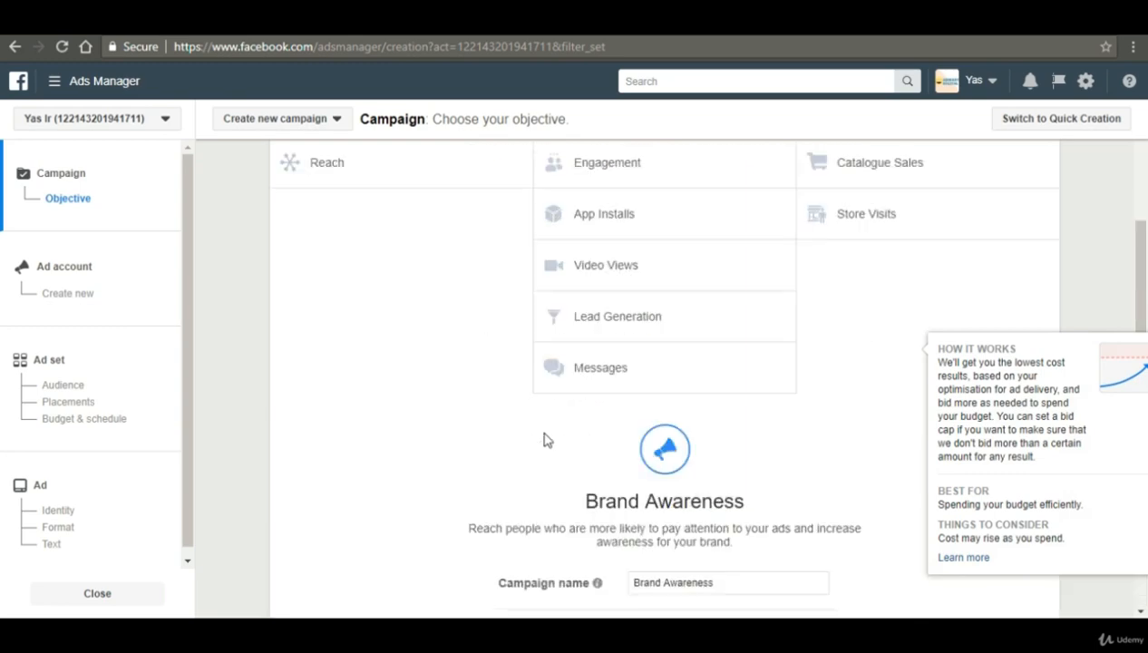
pyautogui.scroll(-3, 544, 438)
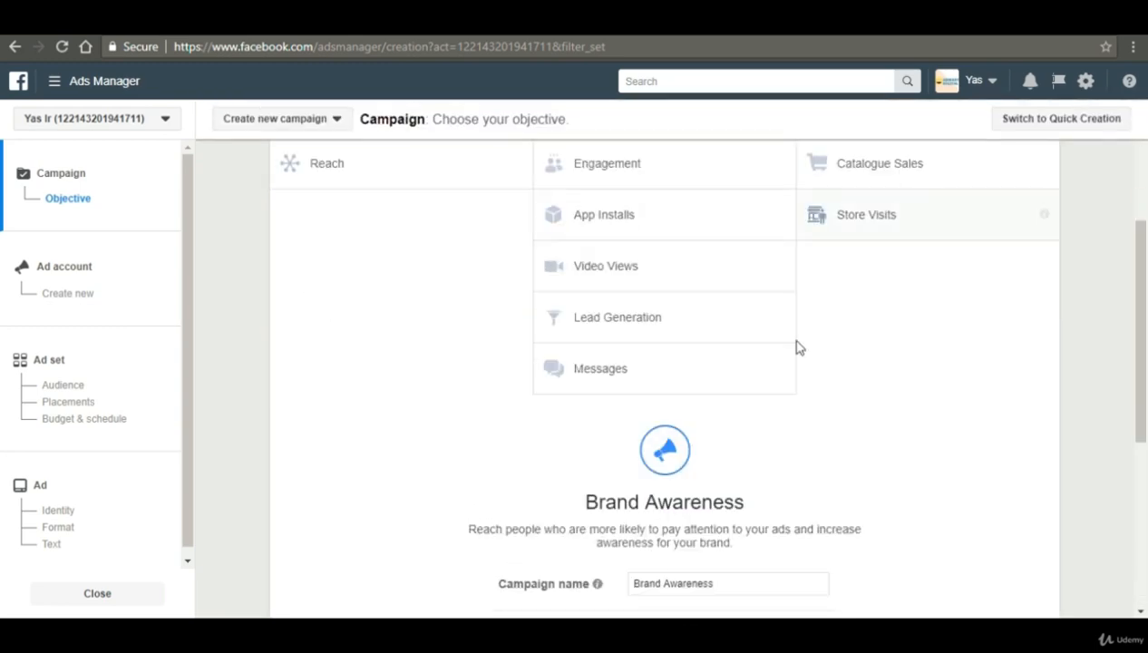
pyautogui.doubleClick(639, 375)
pyautogui.scroll(3, 835, 350)
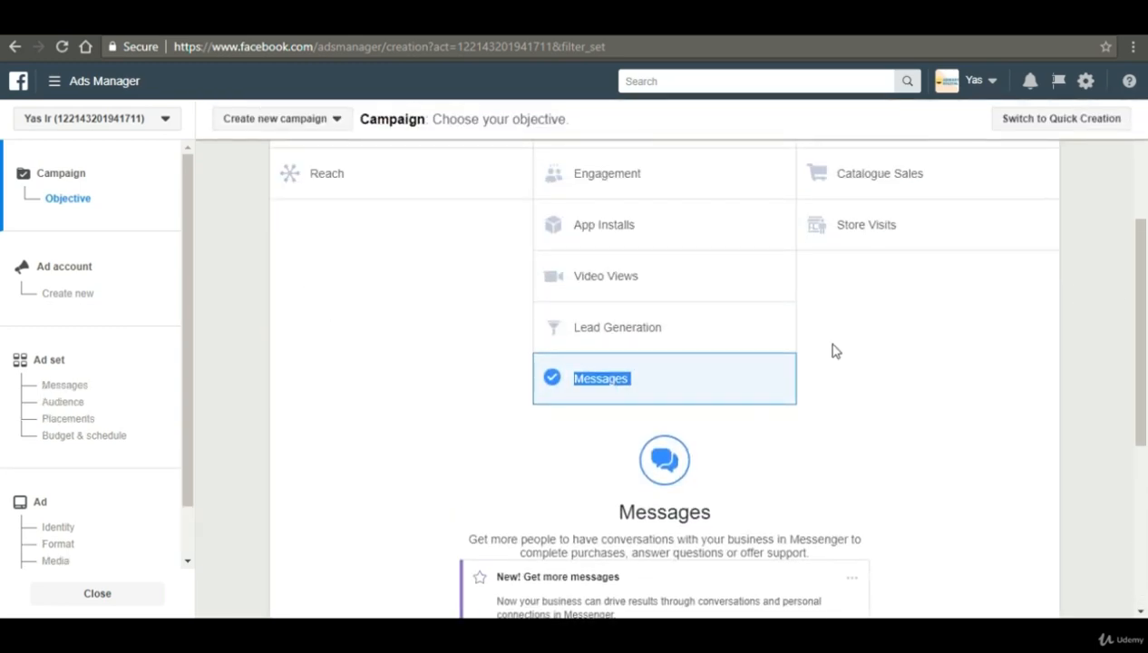
pyautogui.click(601, 454)
pyautogui.scroll(-2, 916, 387)
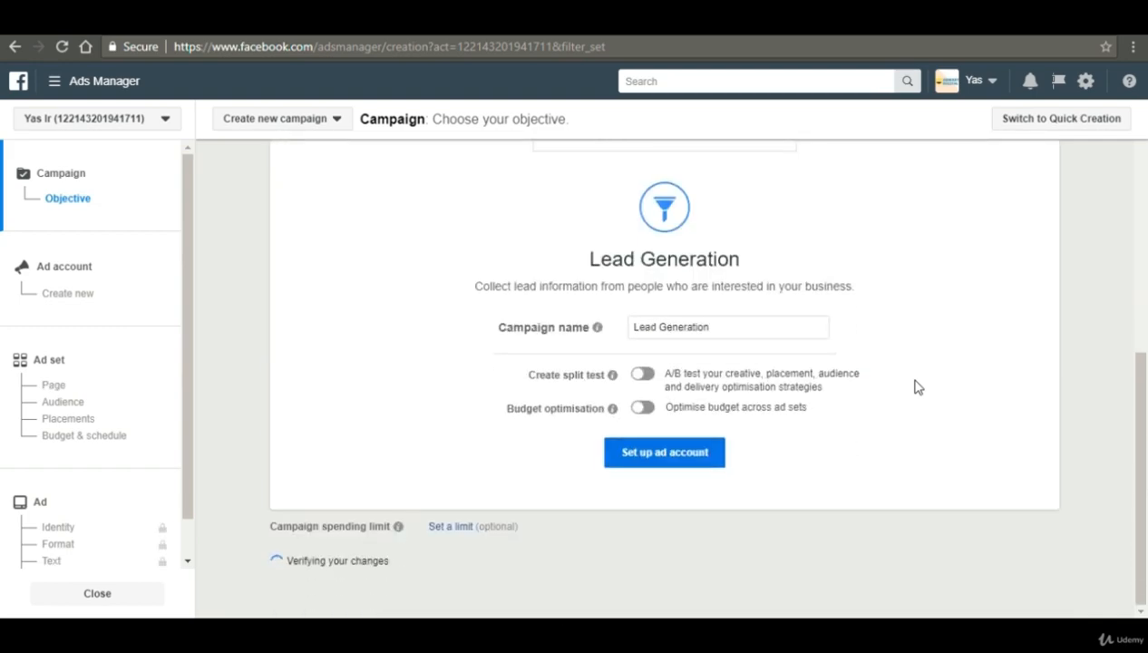
# - Choose Engagement as the marketing objective and review its description, engagement types and campaign settings
pyautogui.scroll(5, 558, 373)
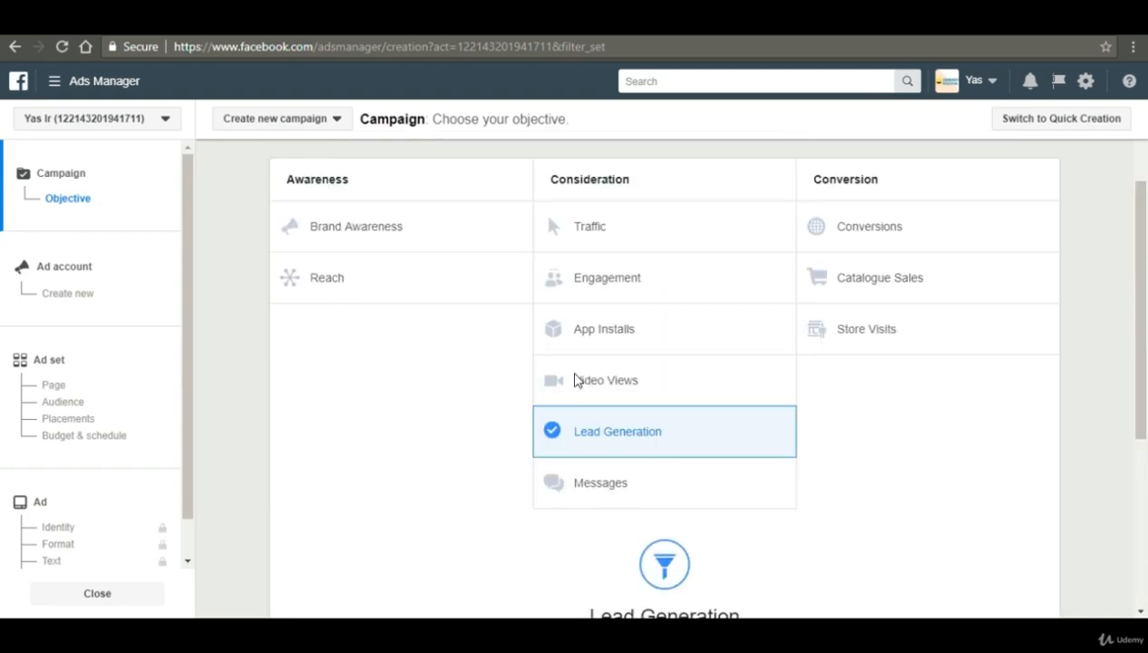
pyautogui.click(646, 425)
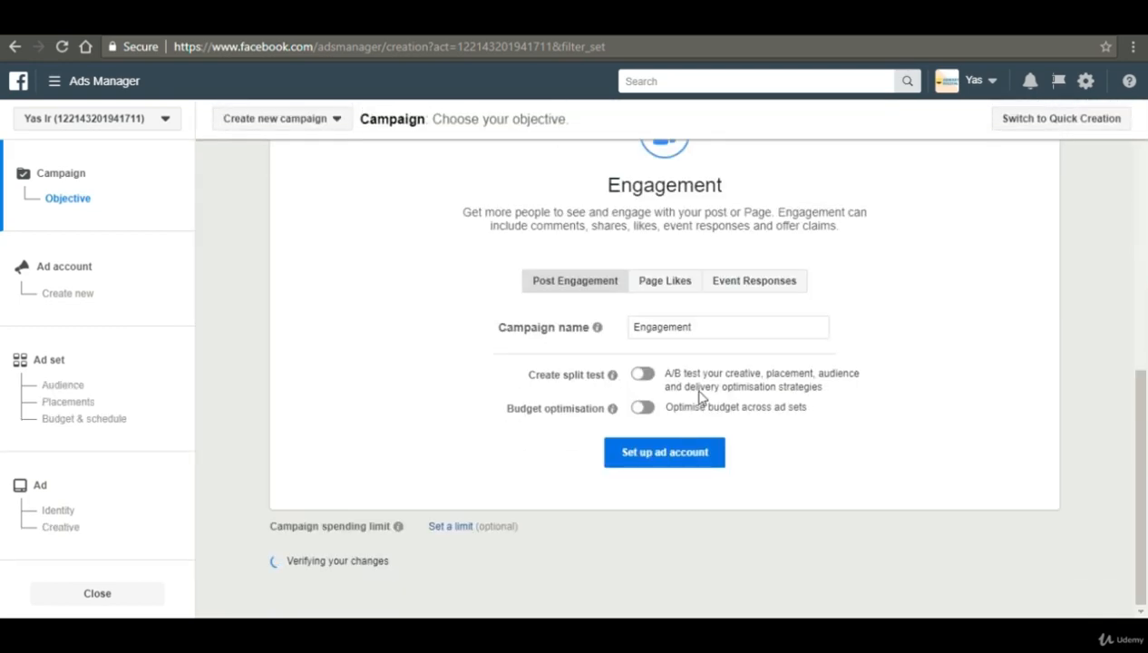
pyautogui.scroll(5, 811, 281)
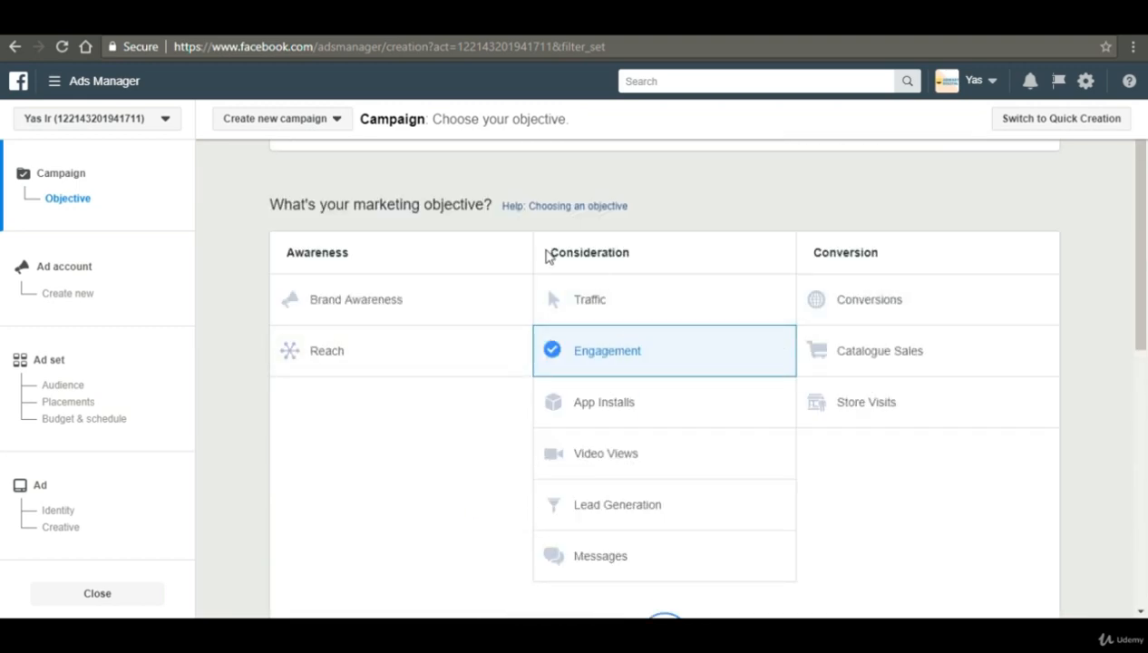
pyautogui.scroll(-7, 547, 255)
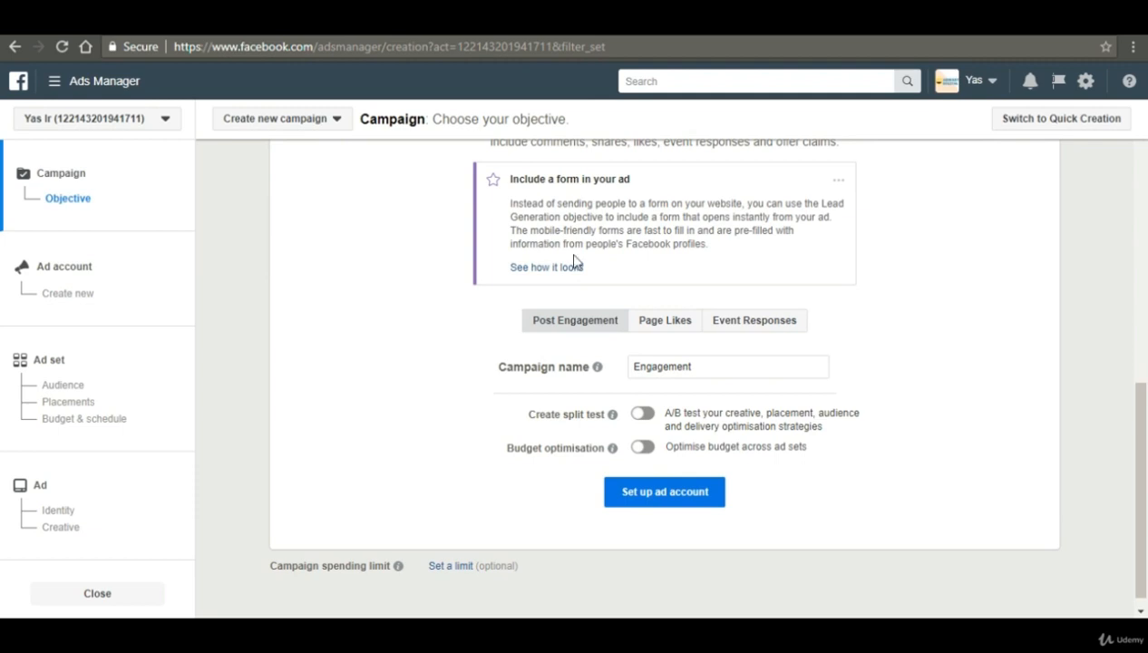
pyautogui.scroll(1, 953, 312)
pyautogui.scroll(-1, 907, 326)
# - Try the Page Likes and Event Responses engagement types, and return the selection to Post Engagement
pyautogui.click(671, 323)
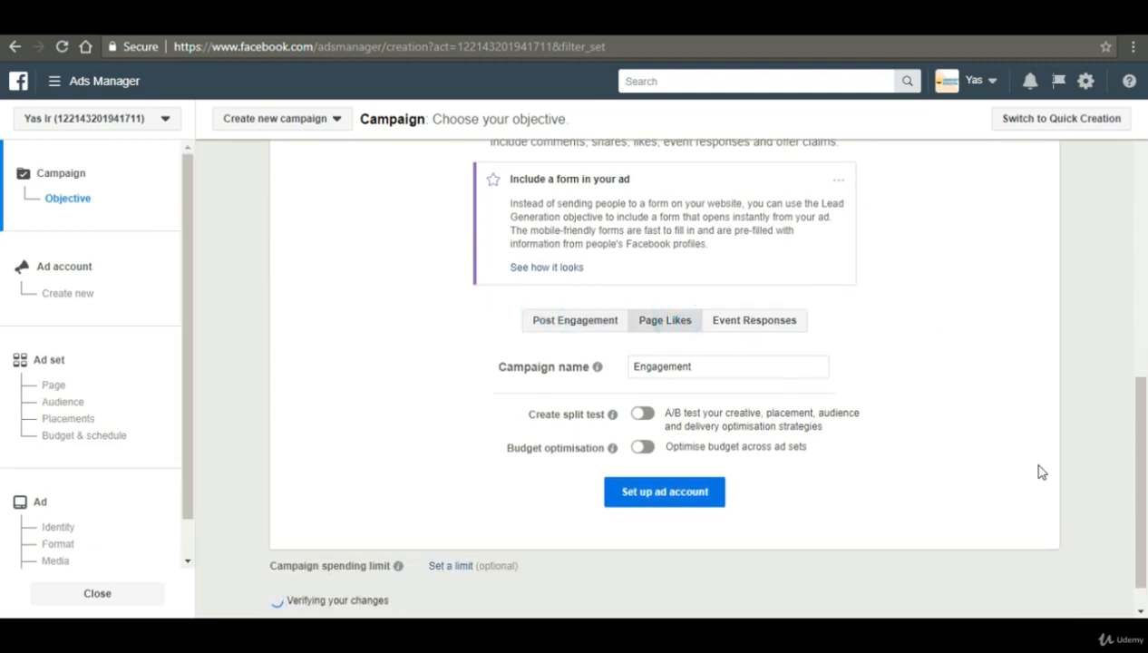
pyautogui.click(717, 323)
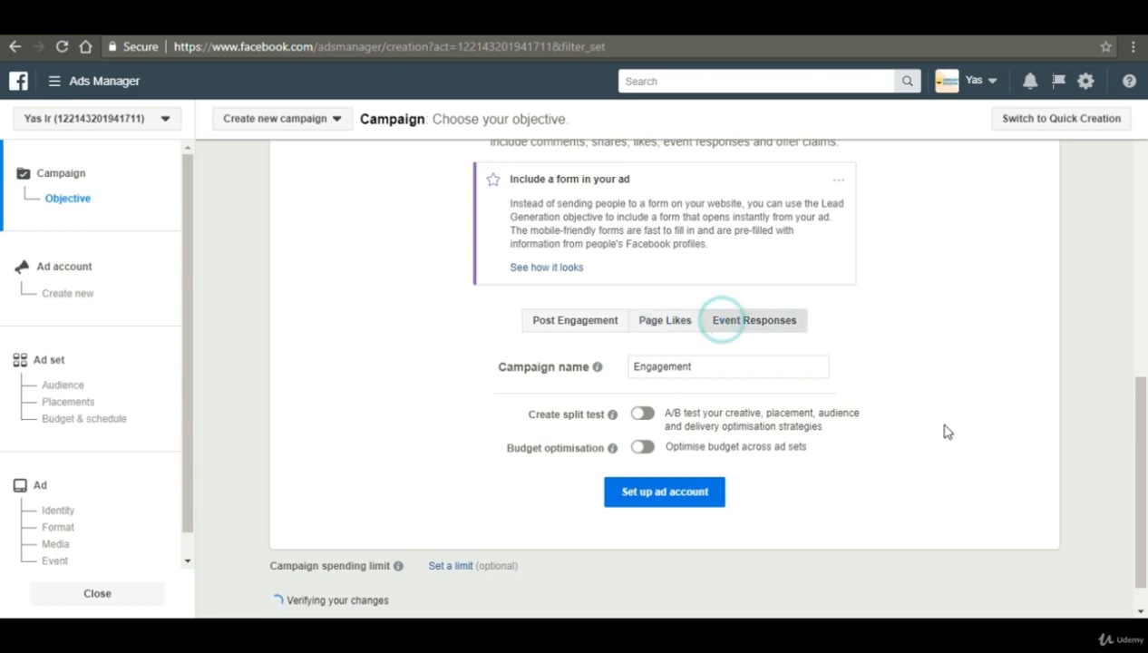
pyautogui.click(533, 323)
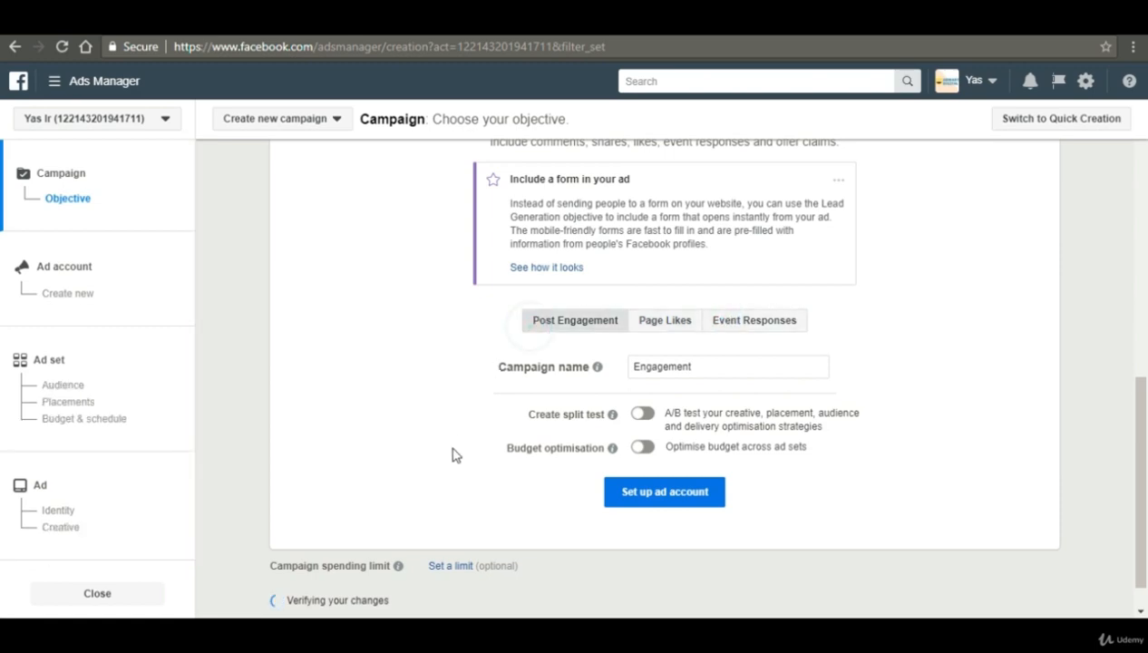
pyautogui.scroll(4, 453, 454)
pyautogui.scroll(4, 453, 455)
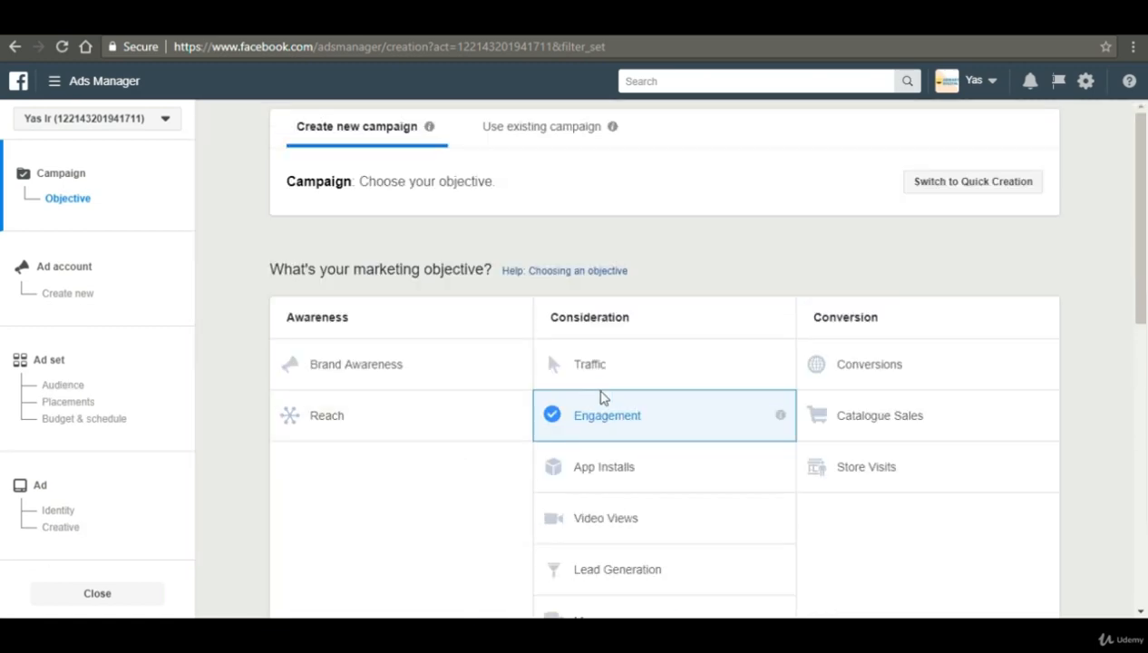
pyautogui.scroll(-3, 617, 364)
pyautogui.scroll(-5, 622, 372)
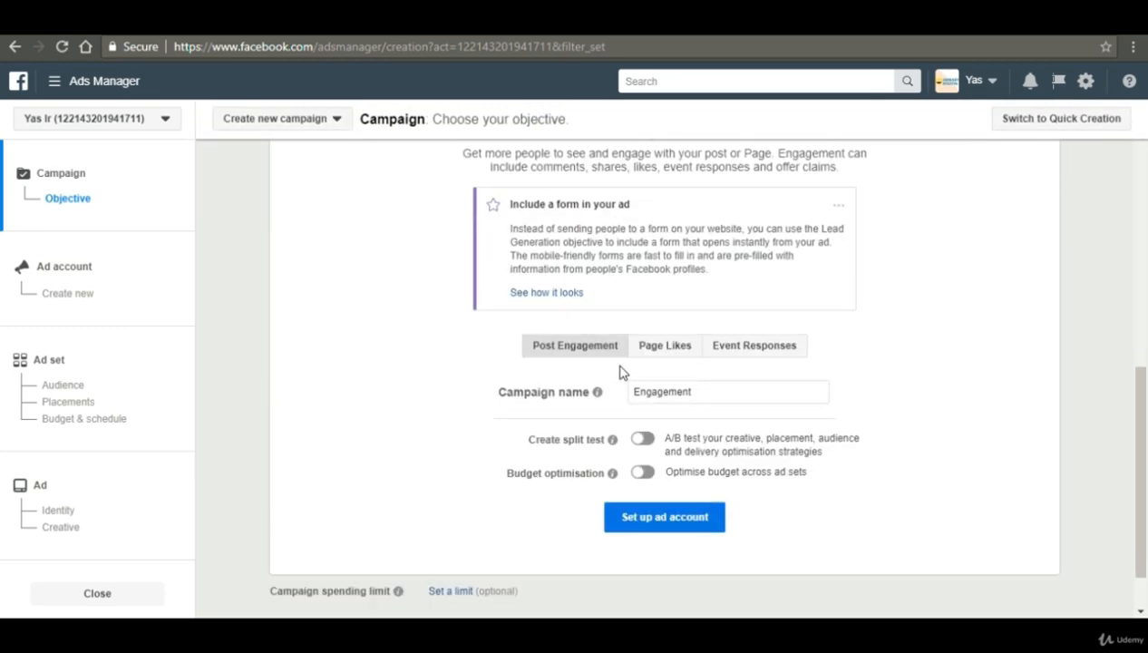
# - Choose Traffic as the marketing objective and view its description
pyautogui.scroll(5, 621, 372)
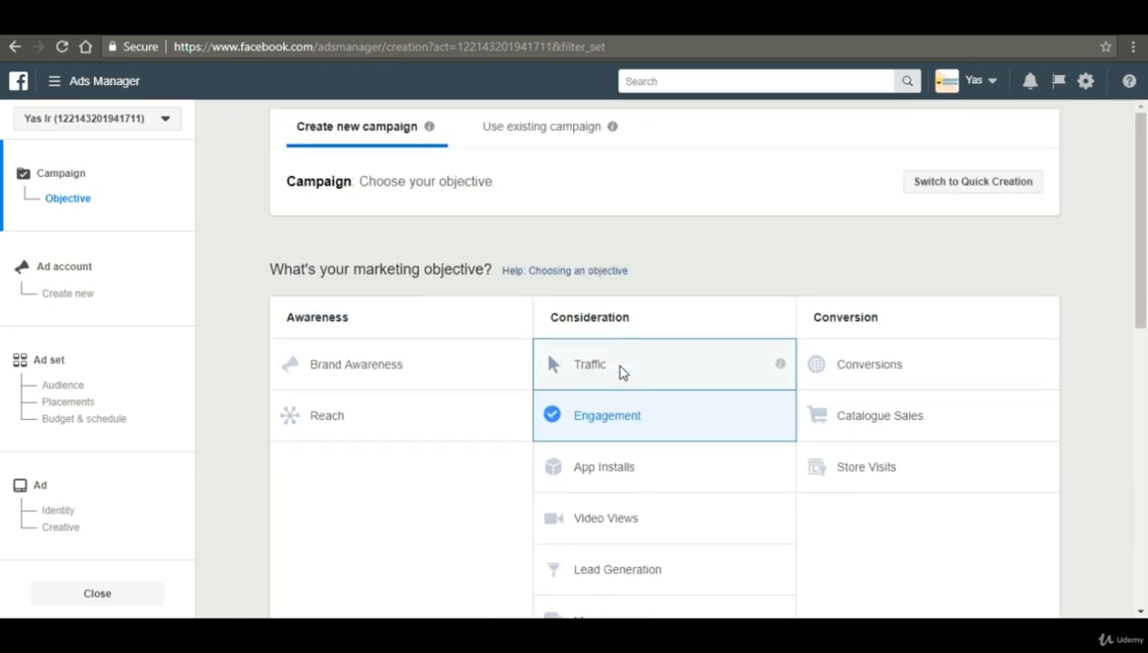
pyautogui.click(618, 360)
pyautogui.scroll(-3, 672, 293)
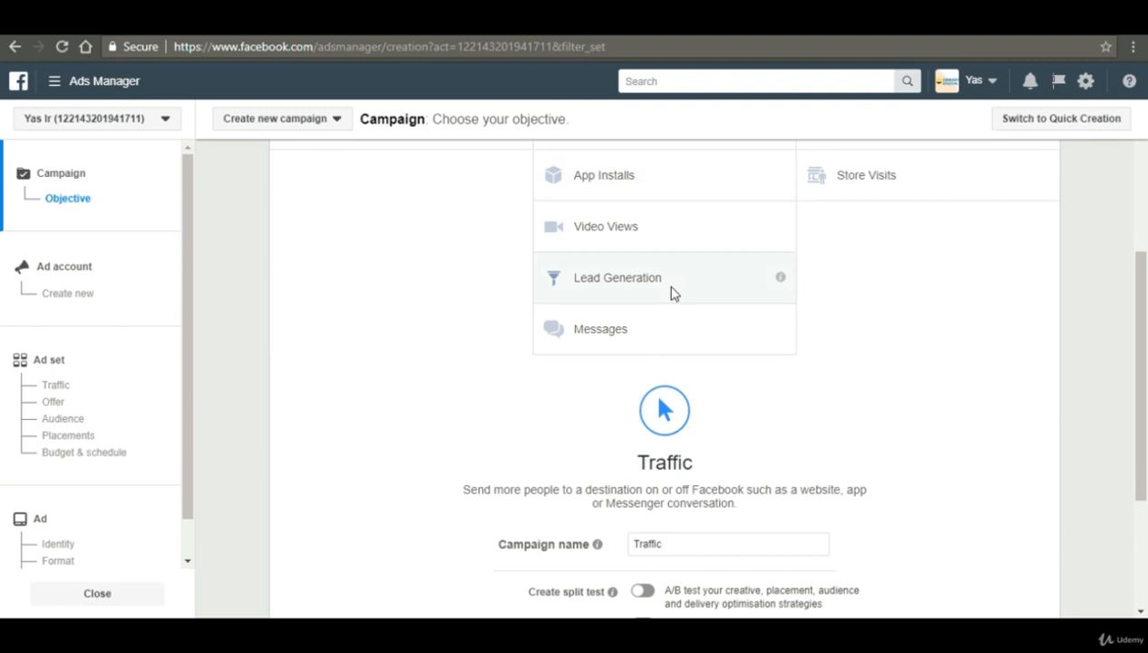
pyautogui.scroll(3, 769, 358)
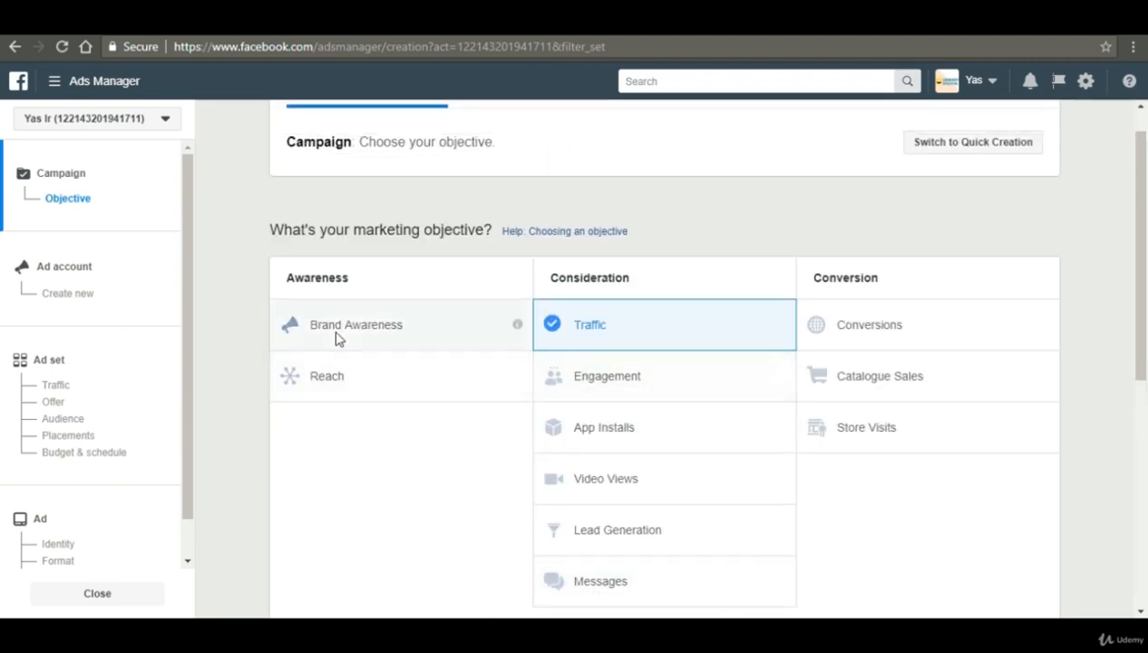
# - Choose Reach as the marketing objective after trying Brand Awareness, and view the objective descriptions and Reach's campaign settings
pyautogui.click(337, 328)
pyautogui.scroll(3, 400, 328)
pyautogui.click(393, 372)
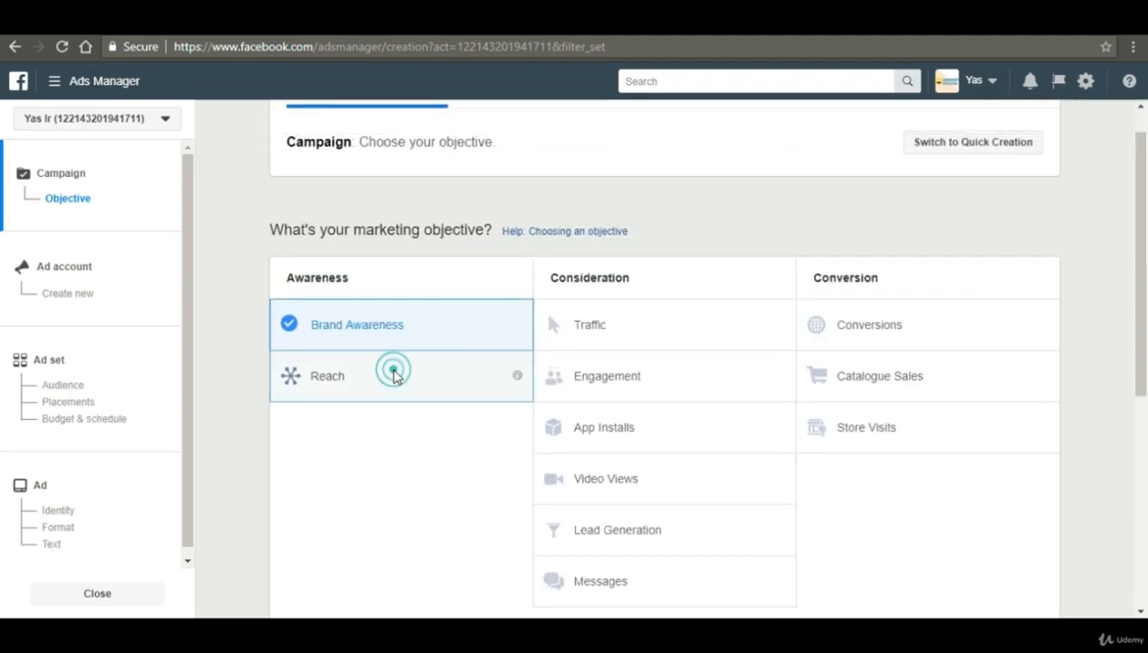
pyautogui.scroll(5, 379, 466)
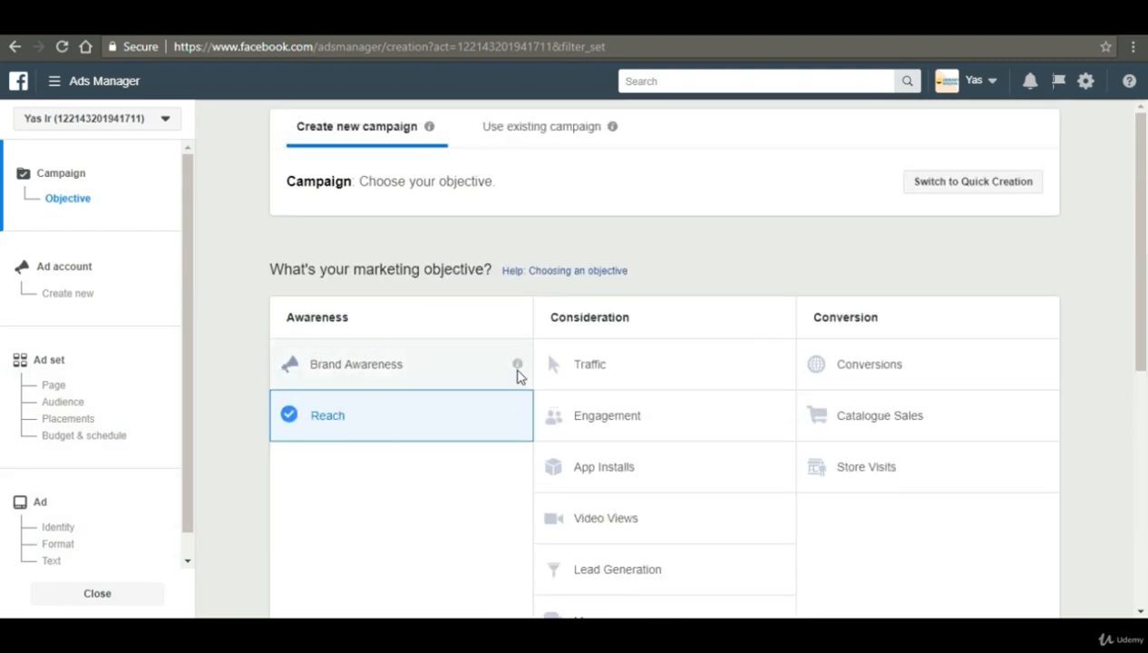
pyautogui.moveTo(518, 367)
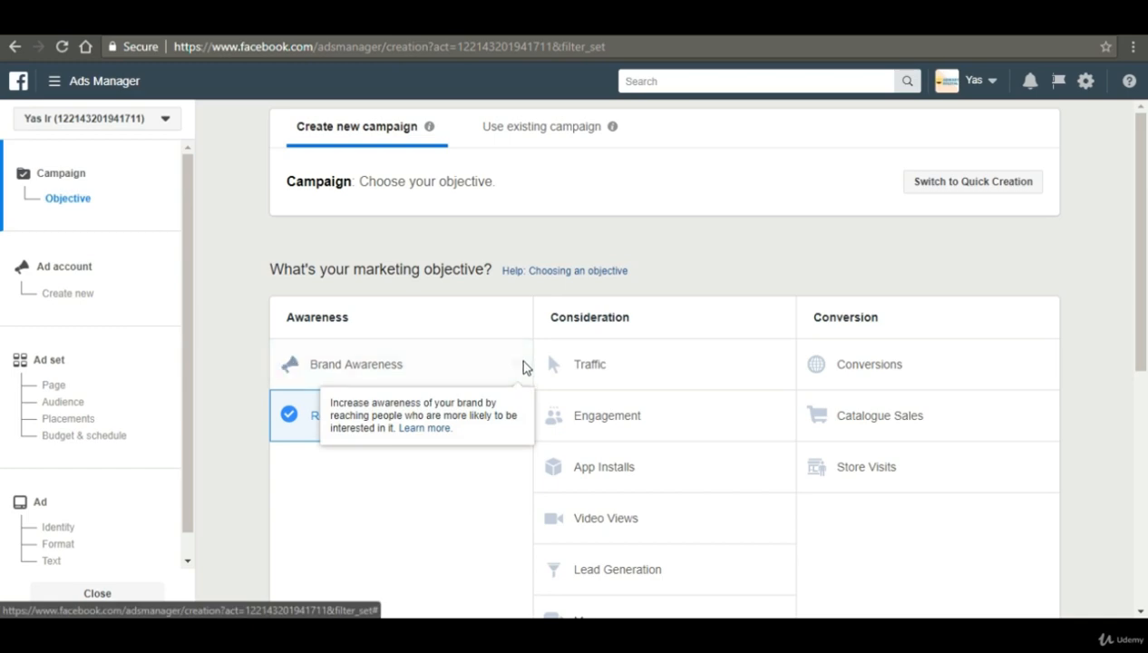
pyautogui.scroll(-5, 505, 336)
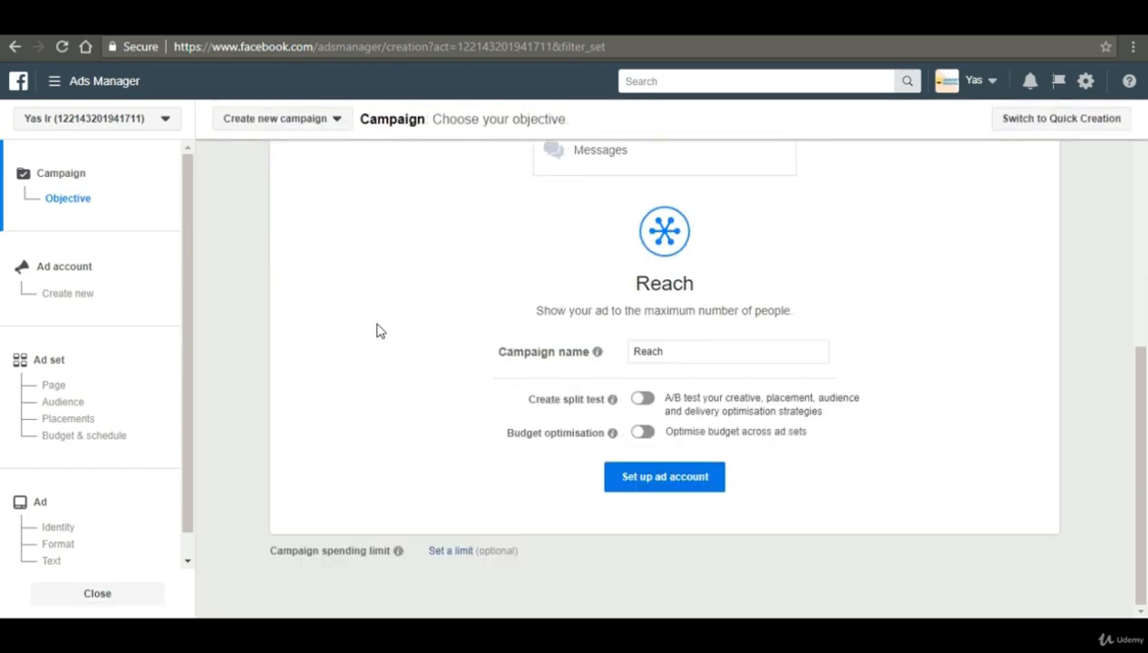
# - Choose Messages as the marketing objective and name the campaign "Messages campaign test"
pyautogui.scroll(5, 382, 331)
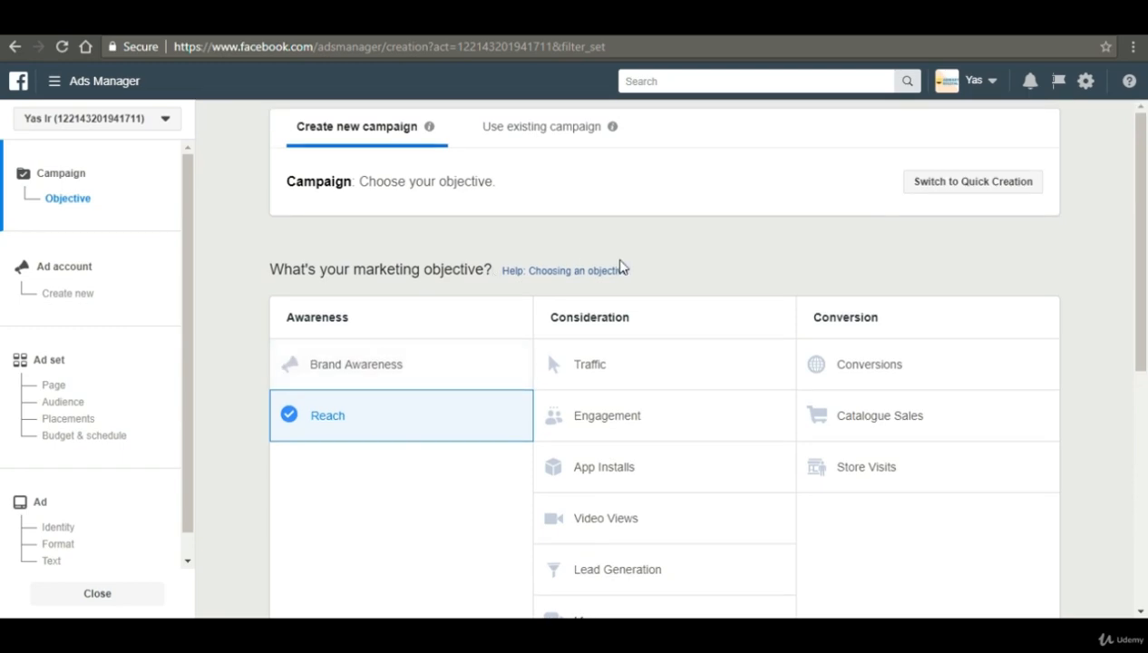
pyautogui.scroll(-2, 653, 263)
pyautogui.click(689, 460)
pyautogui.scroll(-5, 987, 399)
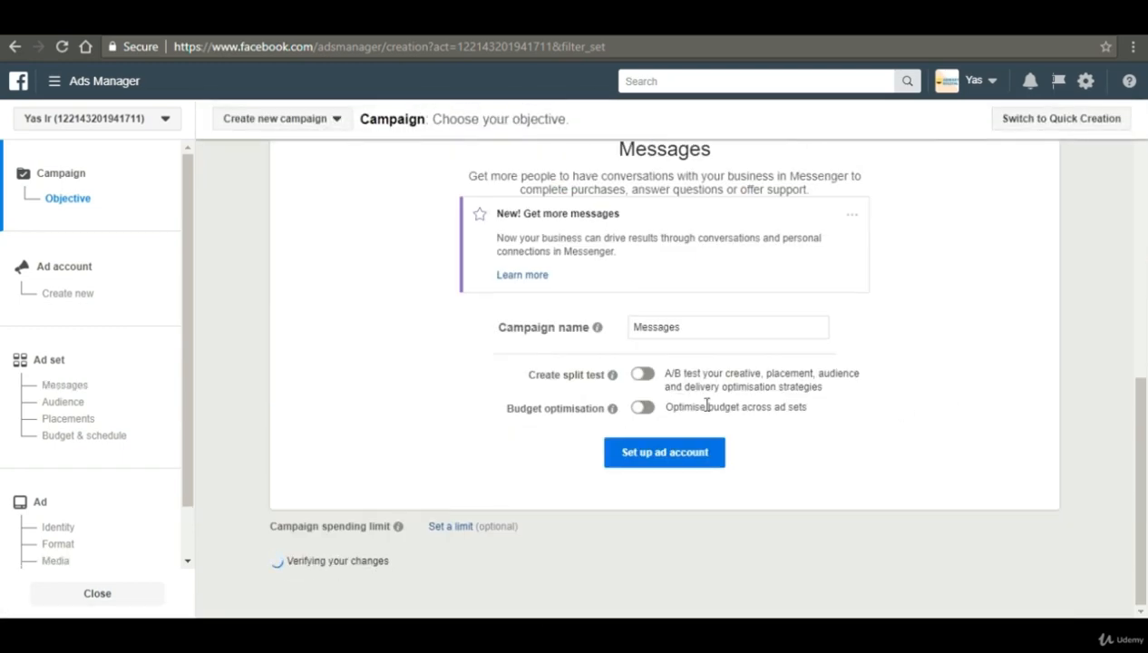
pyautogui.click(741, 327)
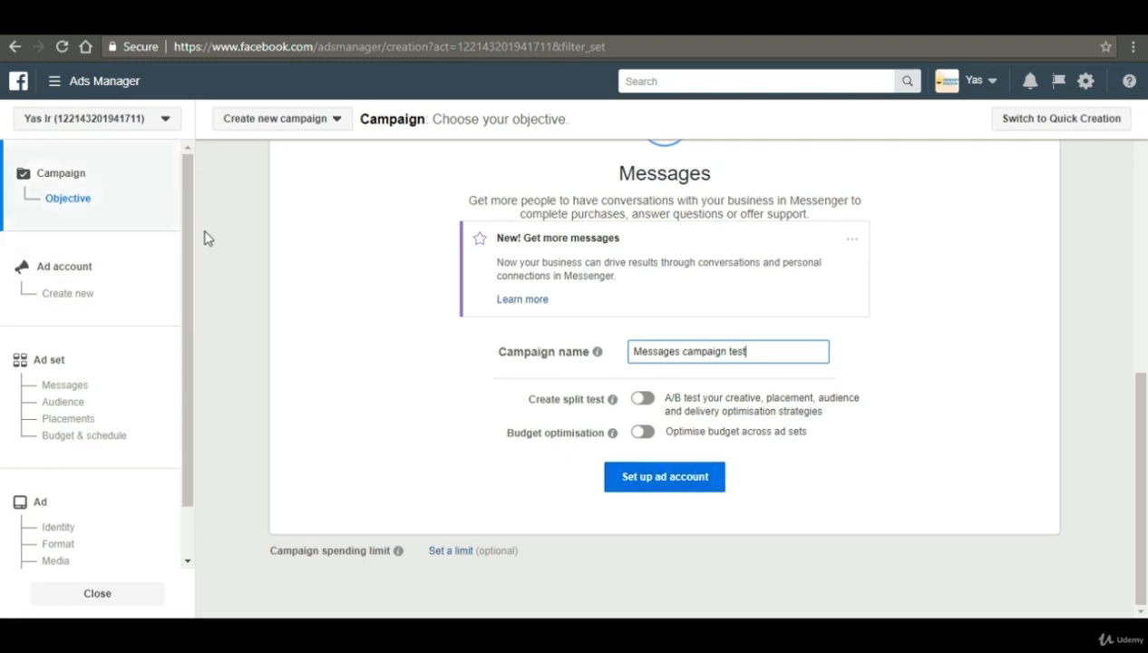
# - View the list of available ad accounts, keeping the current personal account selected
pyautogui.scroll(4, 205, 218)
pyautogui.click(166, 118)
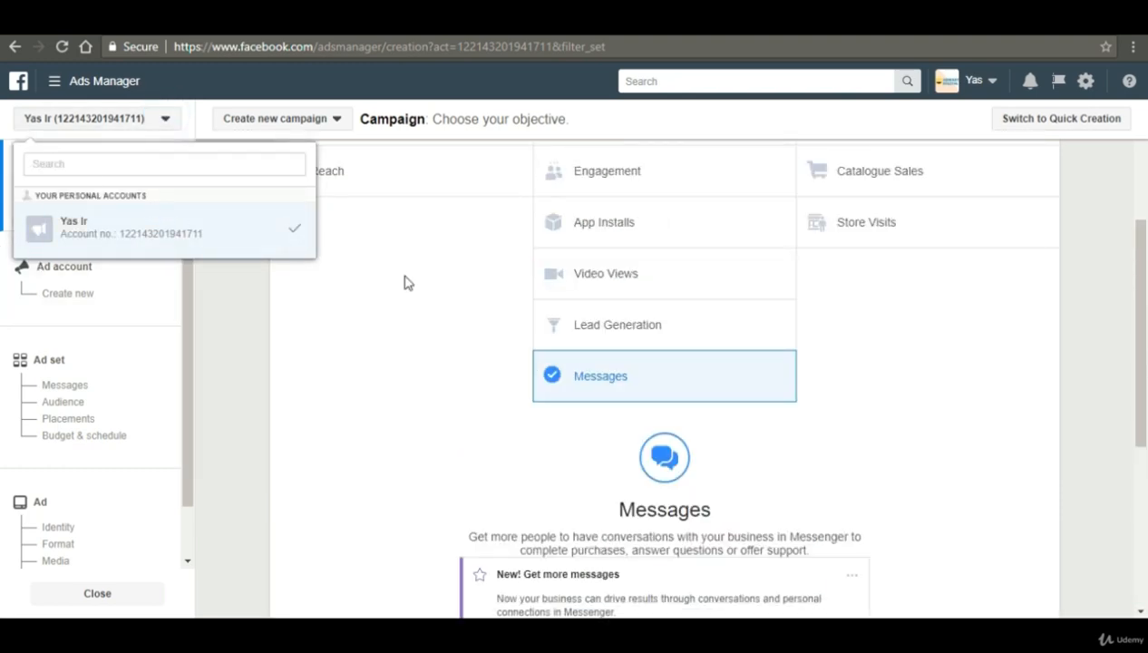
pyautogui.click(401, 272)
pyautogui.click(143, 120)
pyautogui.click(146, 121)
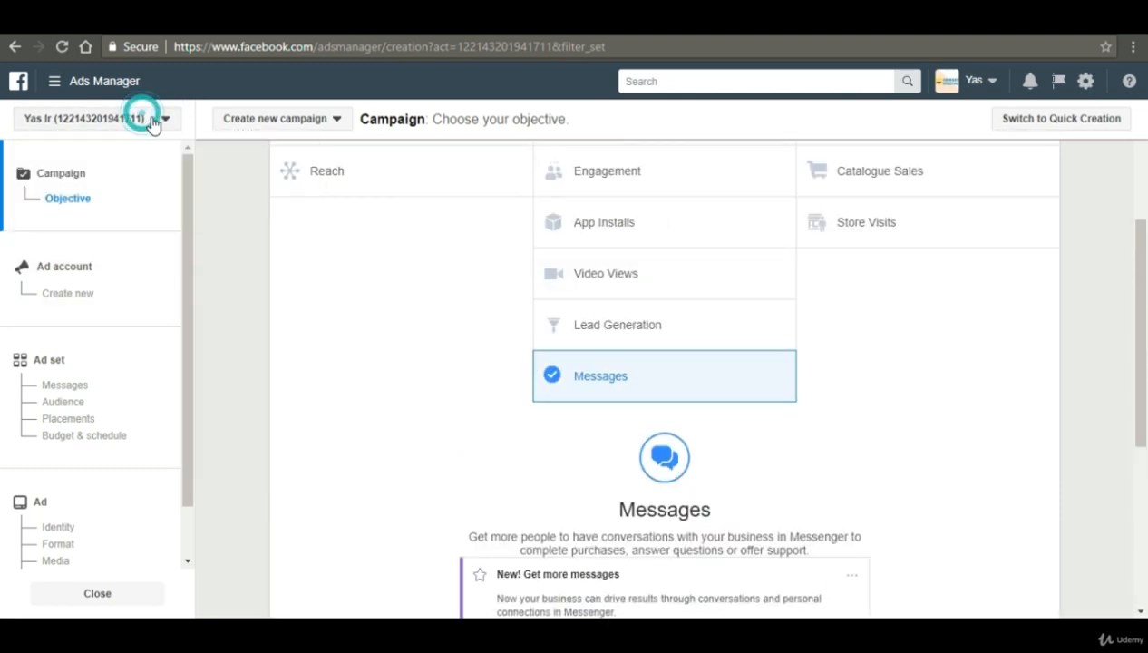
# - Proceed to the ad account setup and keep Pakistan as the account country after viewing the country choices
pyautogui.scroll(-4, 348, 284)
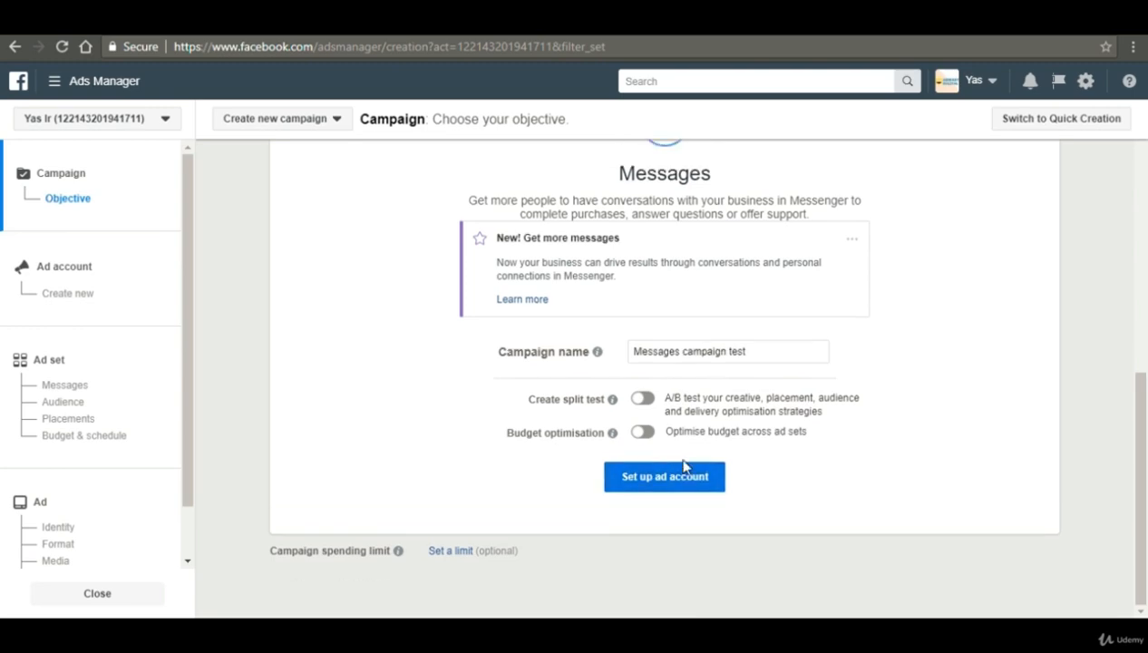
pyautogui.click(680, 480)
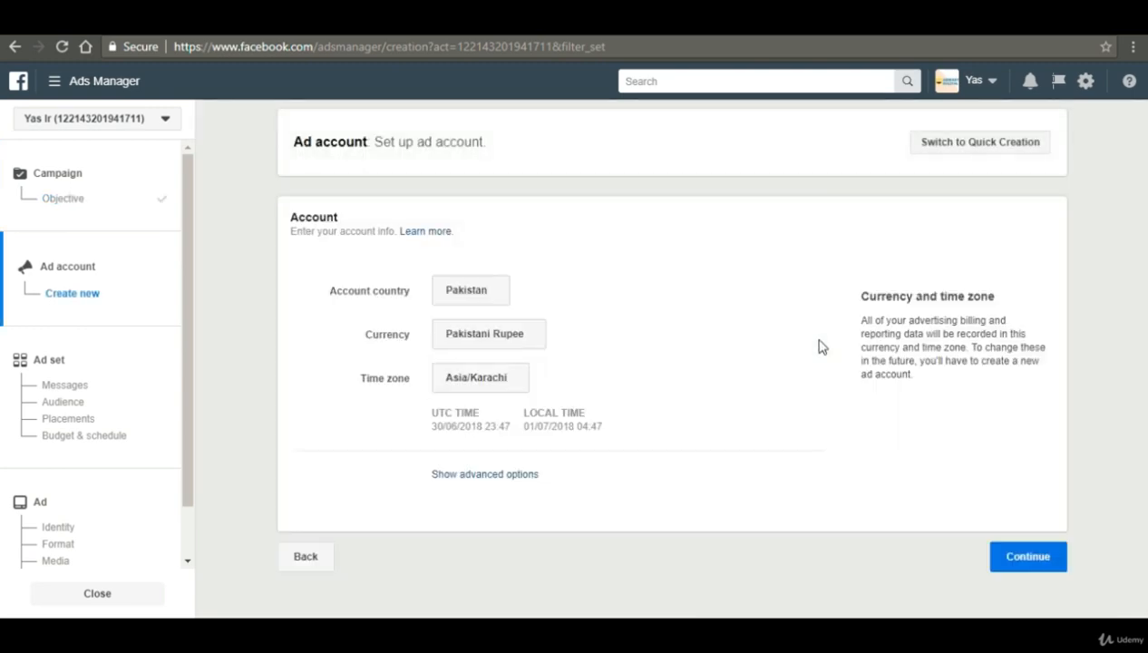
pyautogui.click(487, 290)
pyautogui.click(490, 292)
pyautogui.click(489, 292)
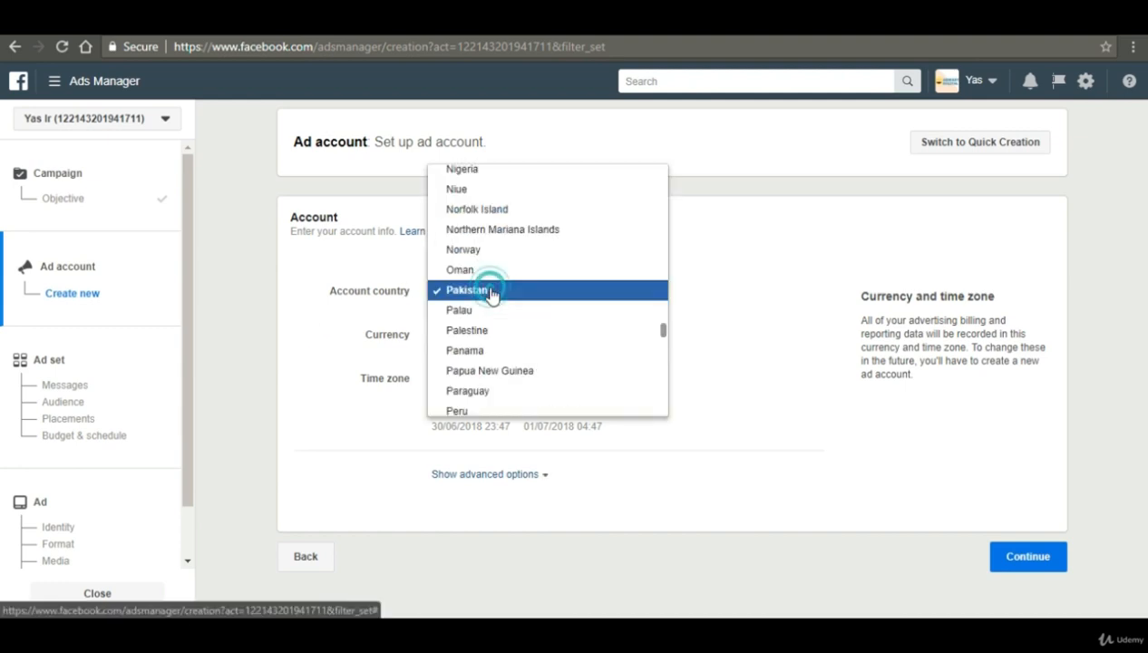
pyautogui.click(490, 292)
pyautogui.click(489, 292)
pyautogui.click(489, 292)
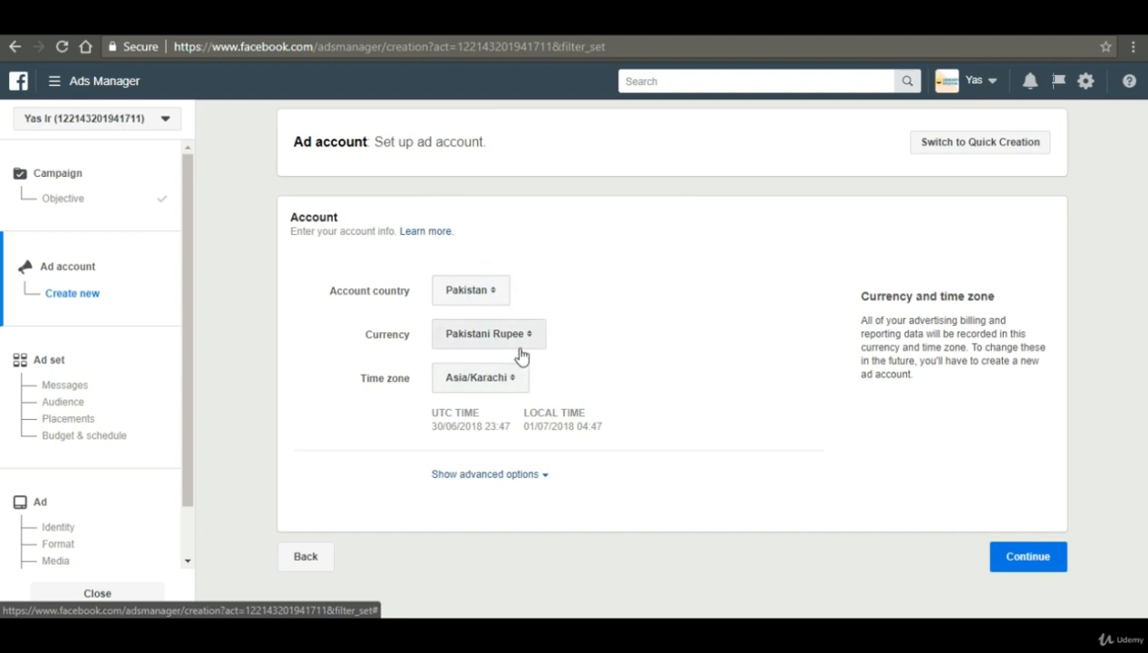
# - Set the ad account currency to Paraguayan Guarani and keep Asia/Karachi as the time zone
pyautogui.click(520, 349)
pyautogui.click(520, 352)
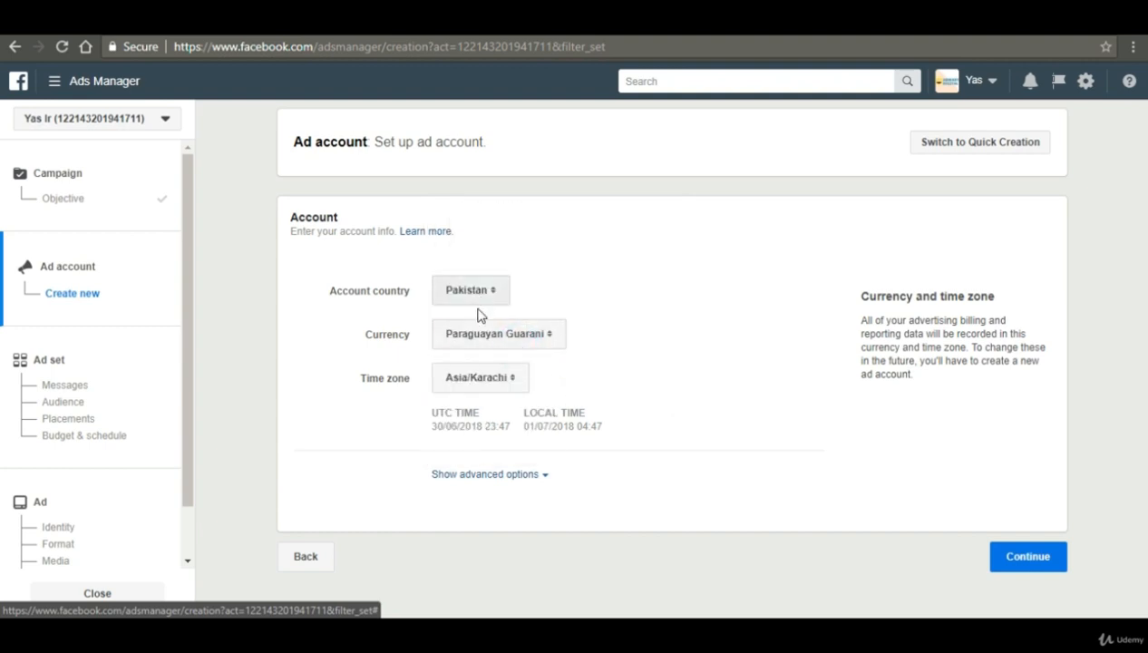
pyautogui.click(499, 385)
pyautogui.click(497, 381)
# - Show the advanced account options, keep the existing ad account name and continue to the ad set settings
pyautogui.click(540, 475)
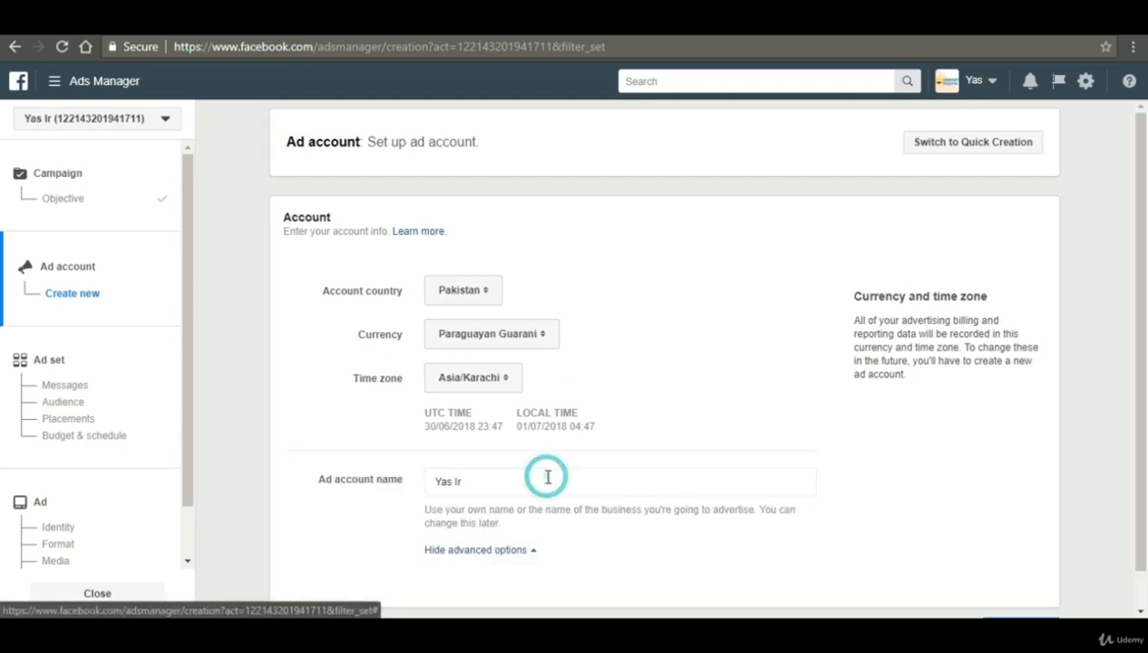
pyautogui.scroll(-1, 548, 476)
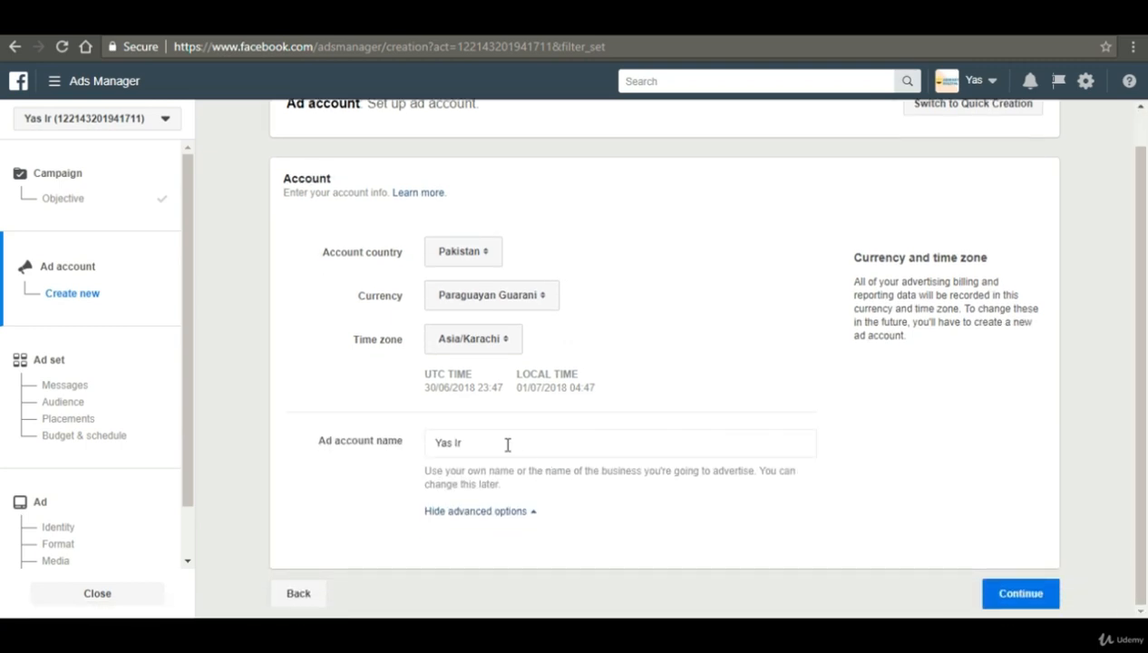
pyautogui.moveTo(508, 445); pyautogui.dragTo(405, 458)
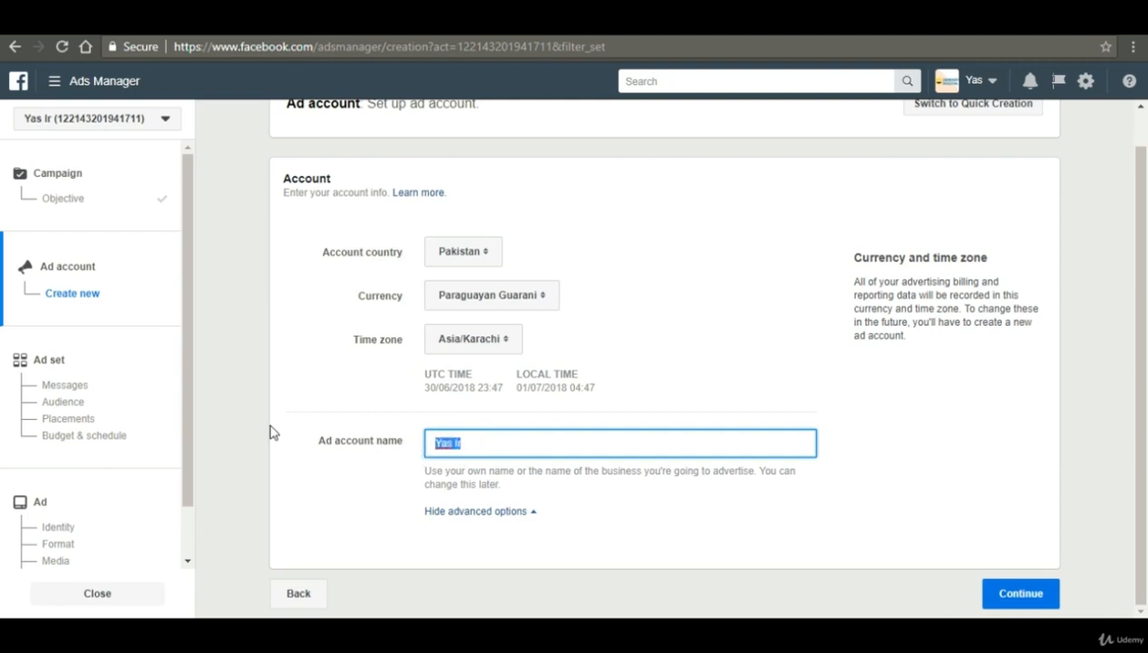
pyautogui.moveTo(469, 441); pyautogui.dragTo(411, 442)
pyautogui.click(998, 595)
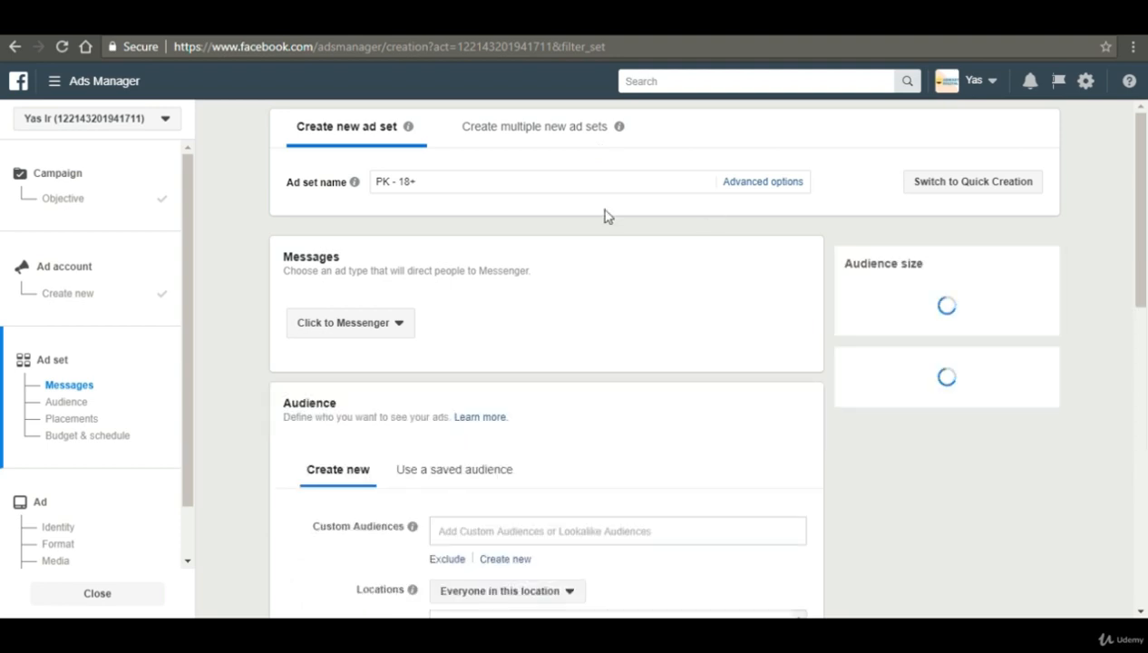
# - Examine the audience, placement and budget settings for creating multiple new ad sets, and return to creating a single ad set
pyautogui.click(292, 130)
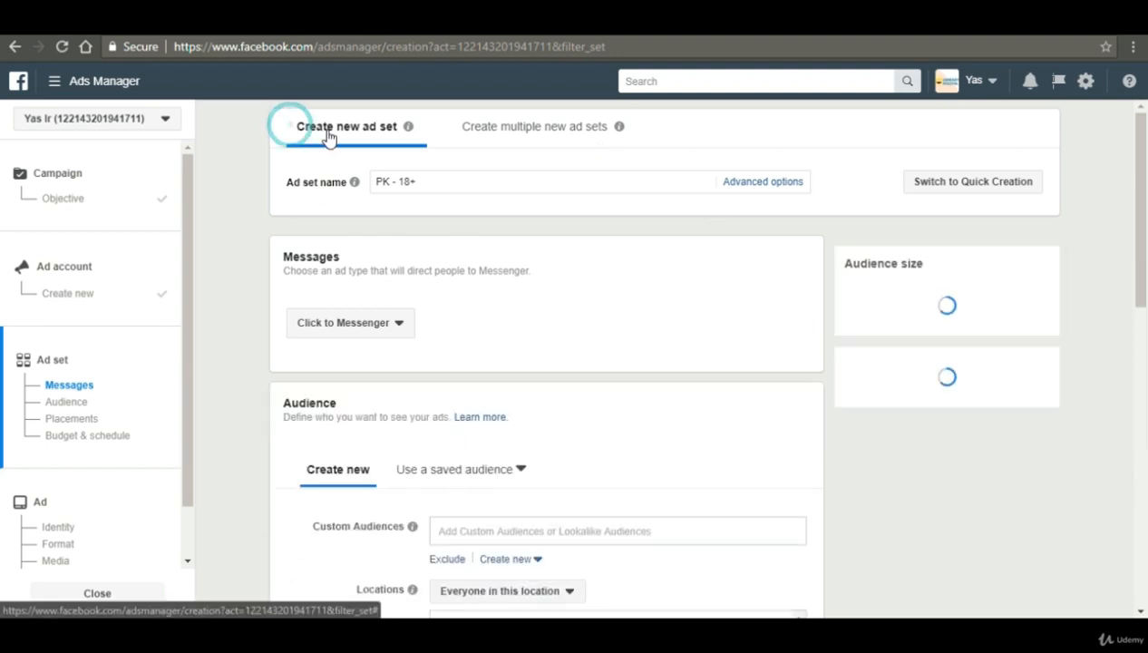
pyautogui.click(543, 132)
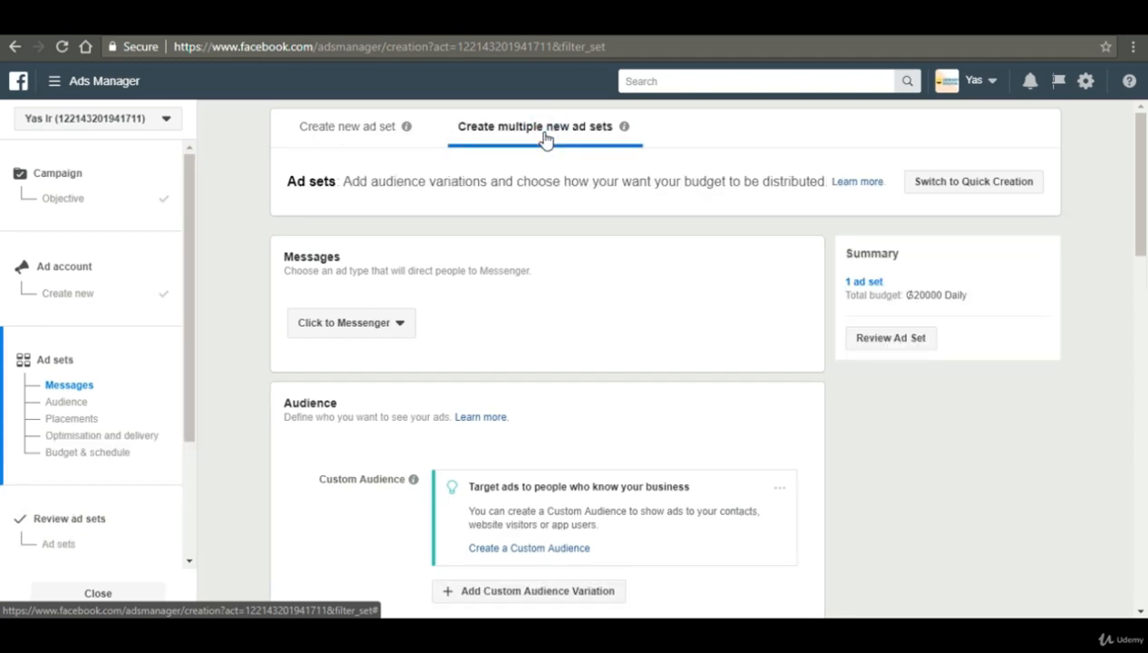
pyautogui.scroll(-4, 550, 227)
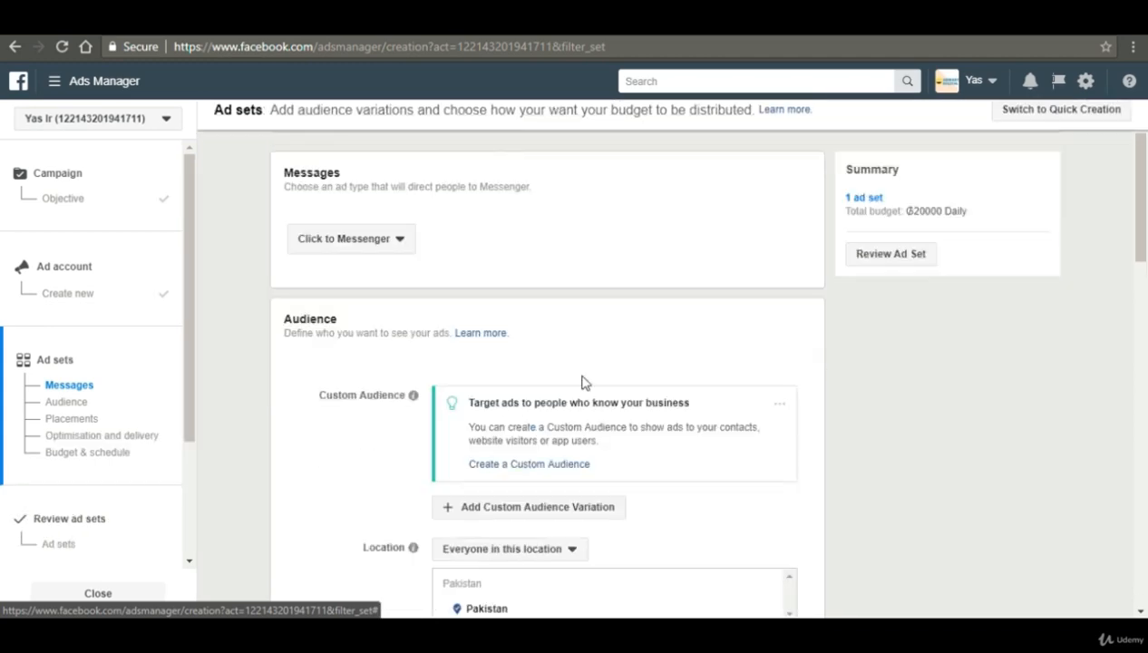
pyautogui.scroll(3, 608, 456)
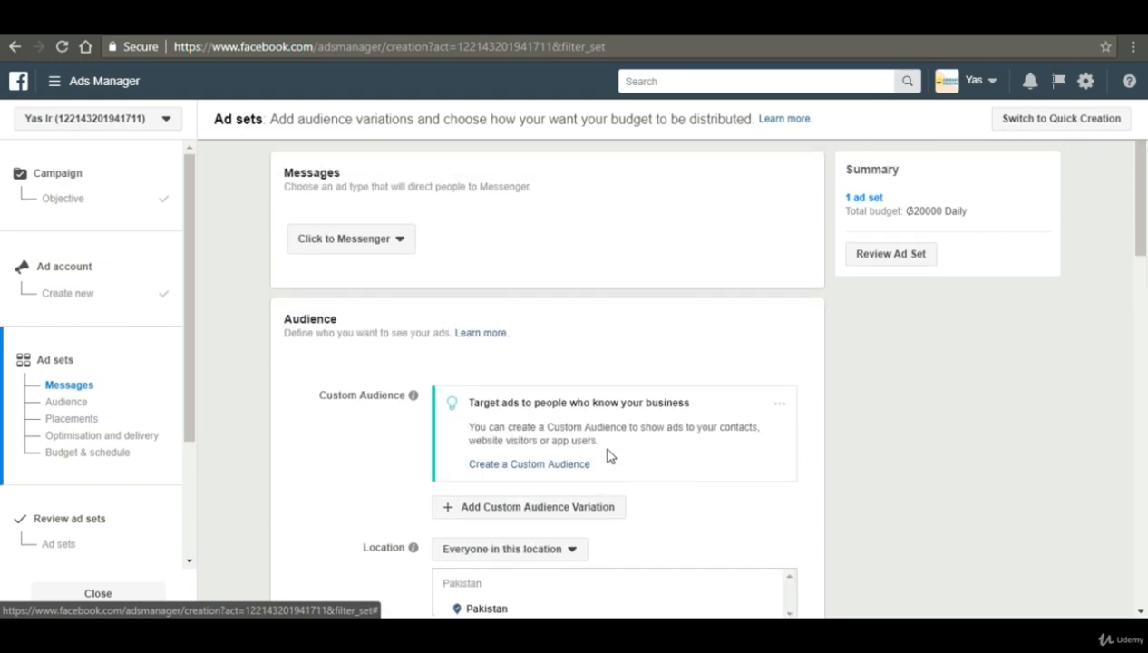
pyautogui.scroll(-10, 608, 456)
pyautogui.scroll(1, 607, 456)
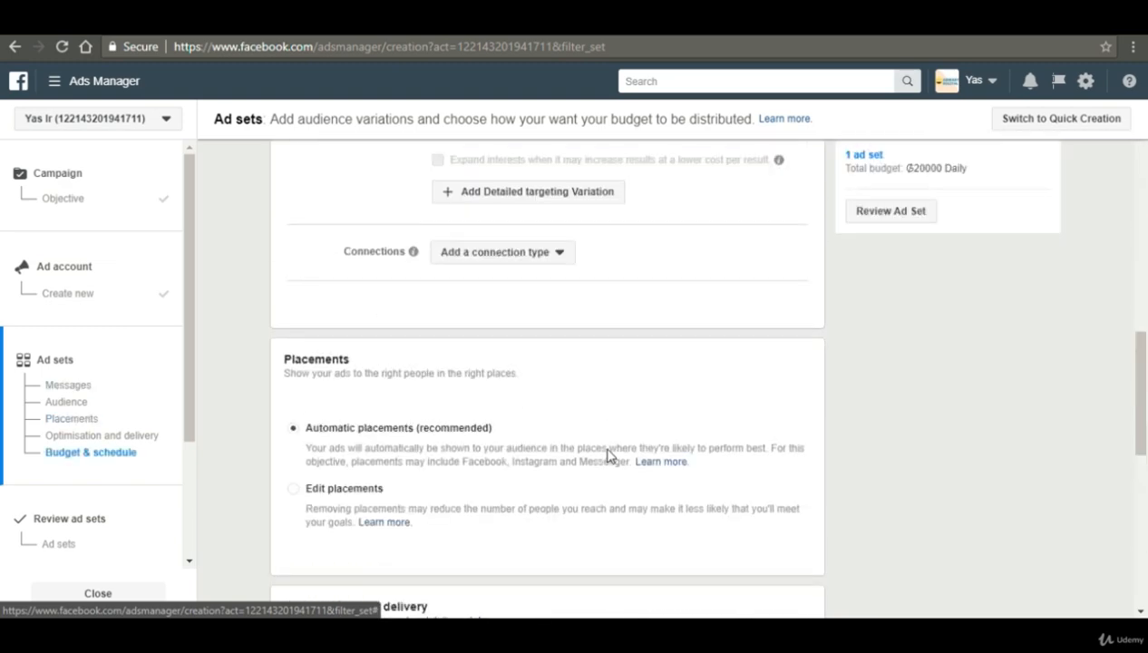
pyautogui.scroll(10, 608, 456)
pyautogui.click(378, 125)
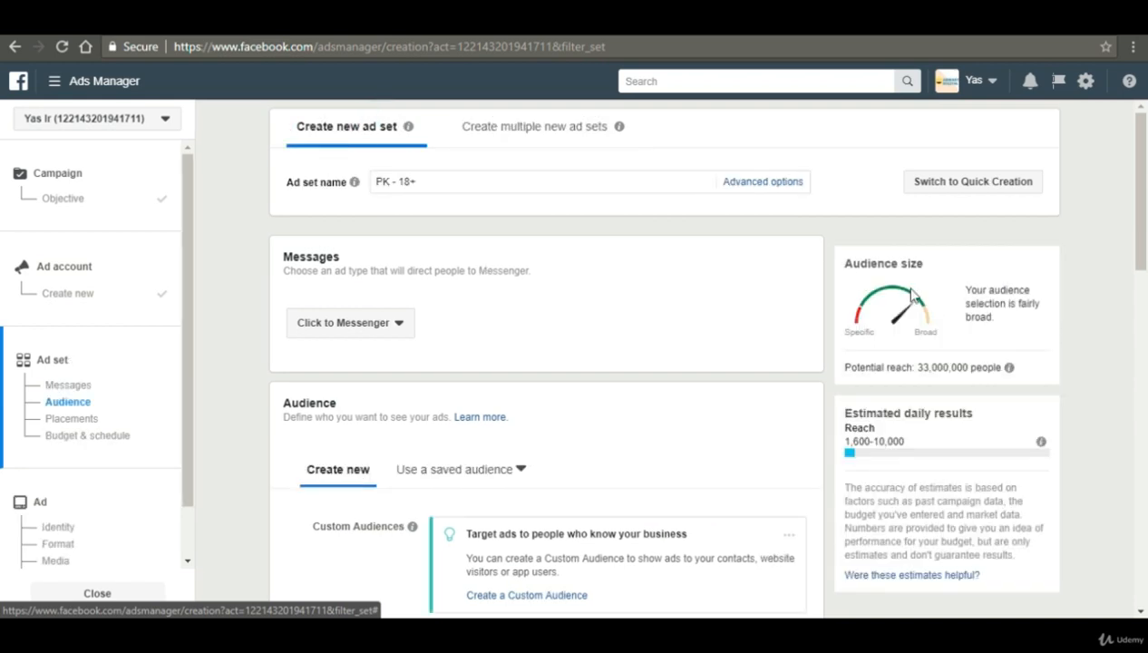
# - Rename the ad set as "messages 1"
pyautogui.click(468, 186)
pyautogui.moveTo(371, 184); pyautogui.dragTo(781, 192)
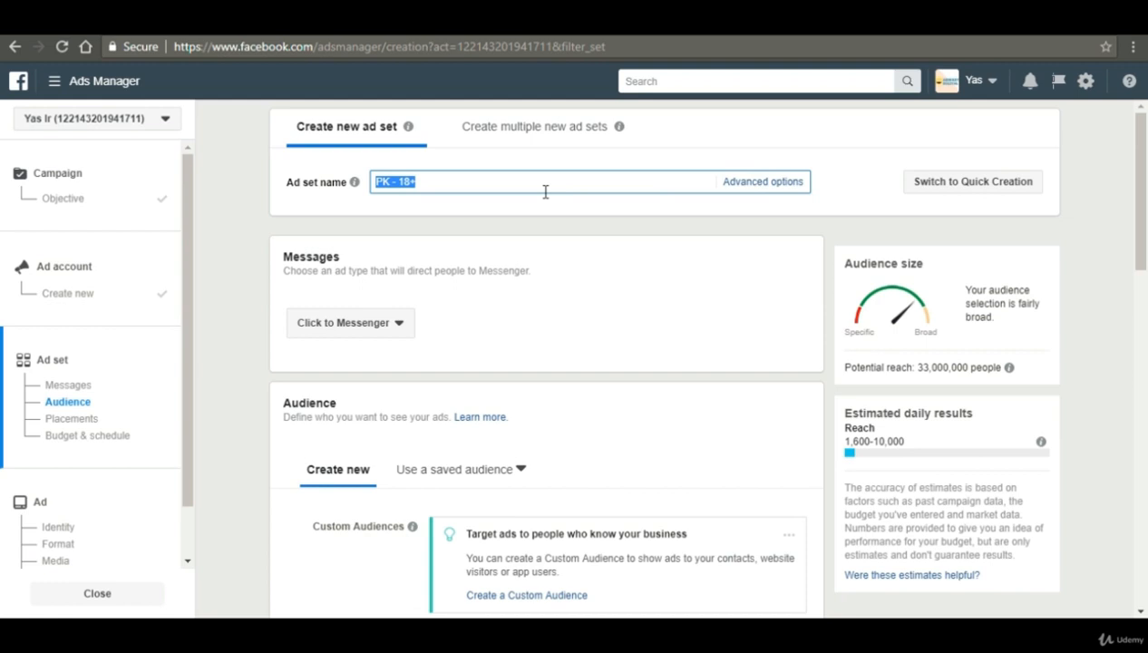
pyautogui.write('messages 1')
# - Review the descriptions of the Click to Messenger and Sponsored message ad types, keeping Click to Messenger
pyautogui.scroll(-1, 476, 228)
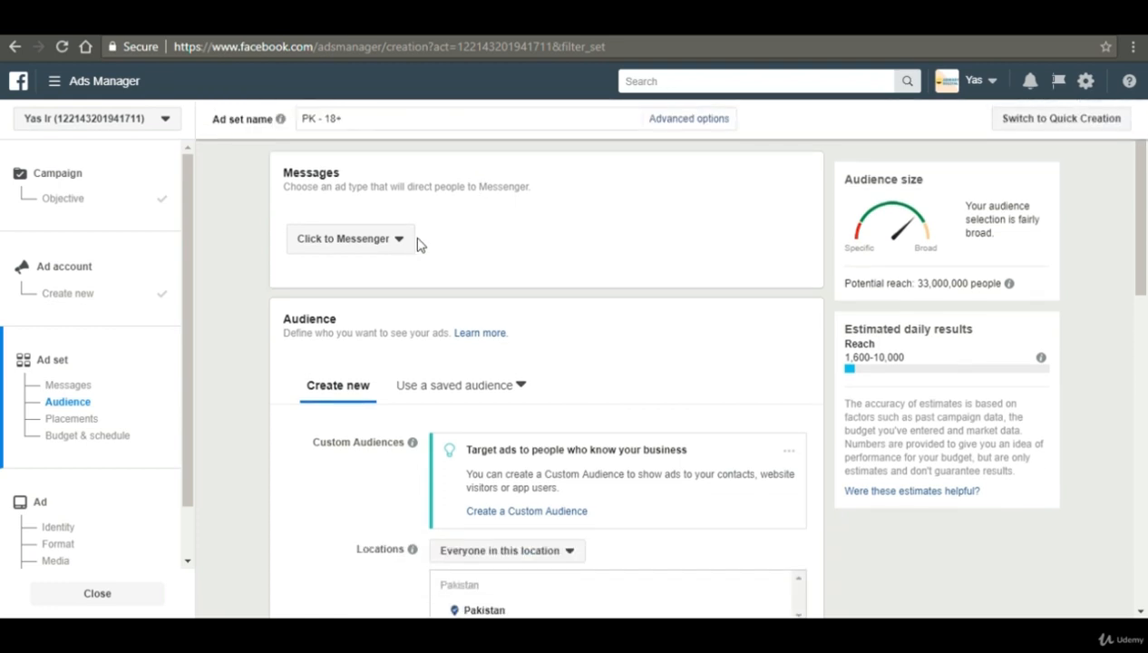
pyautogui.click(388, 251)
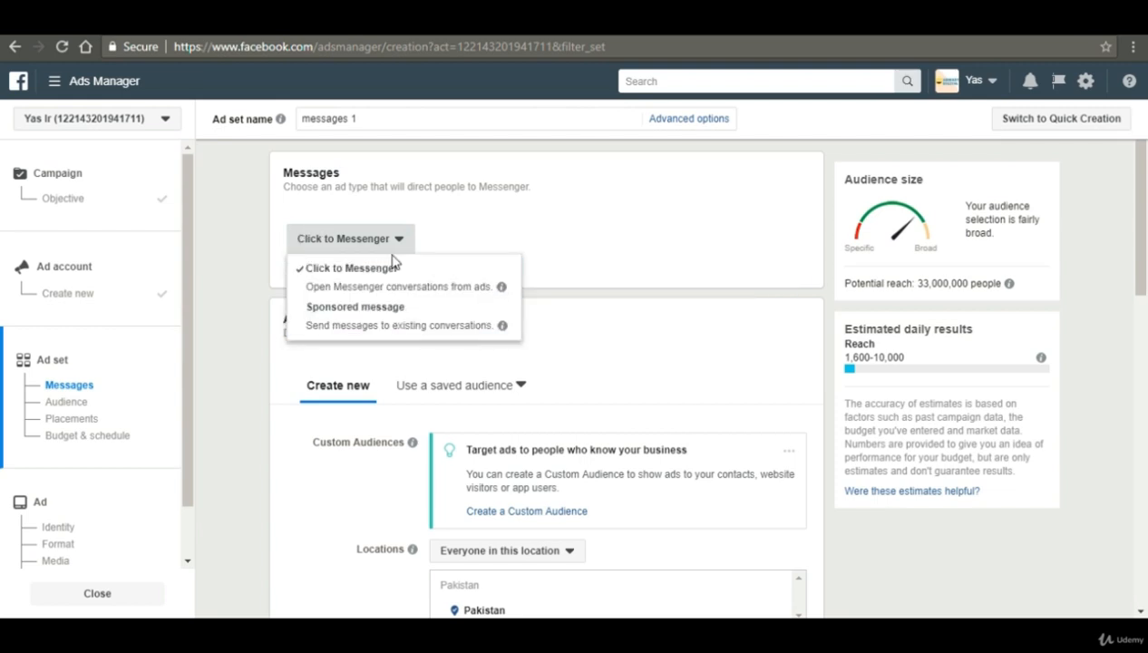
pyautogui.moveTo(502, 291)
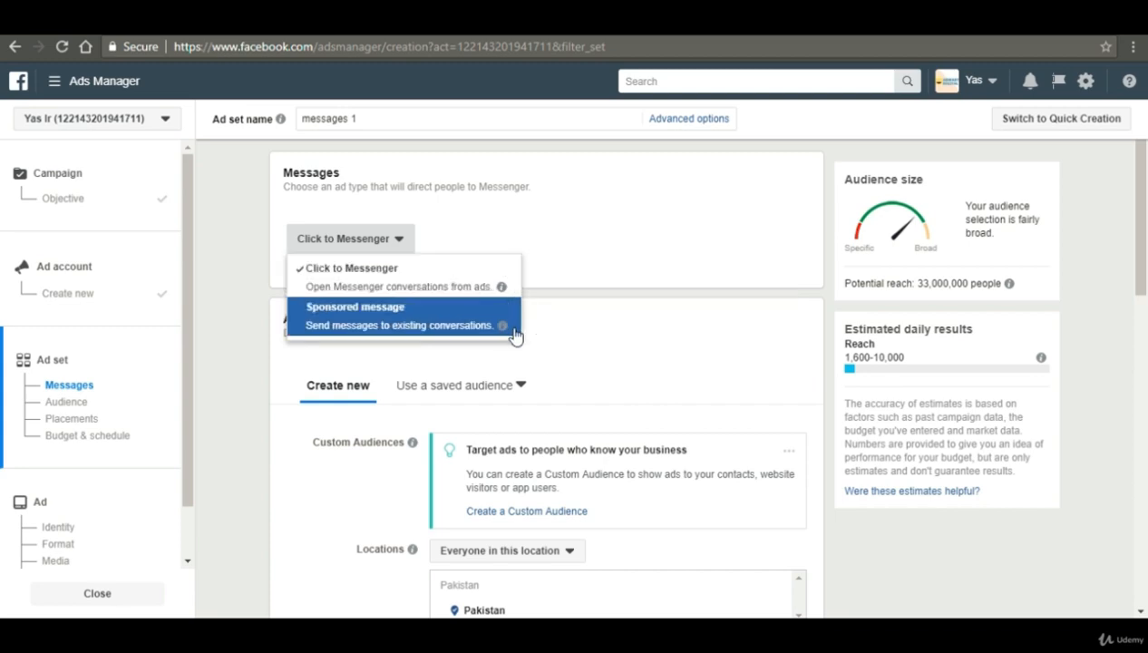
pyautogui.moveTo(505, 328)
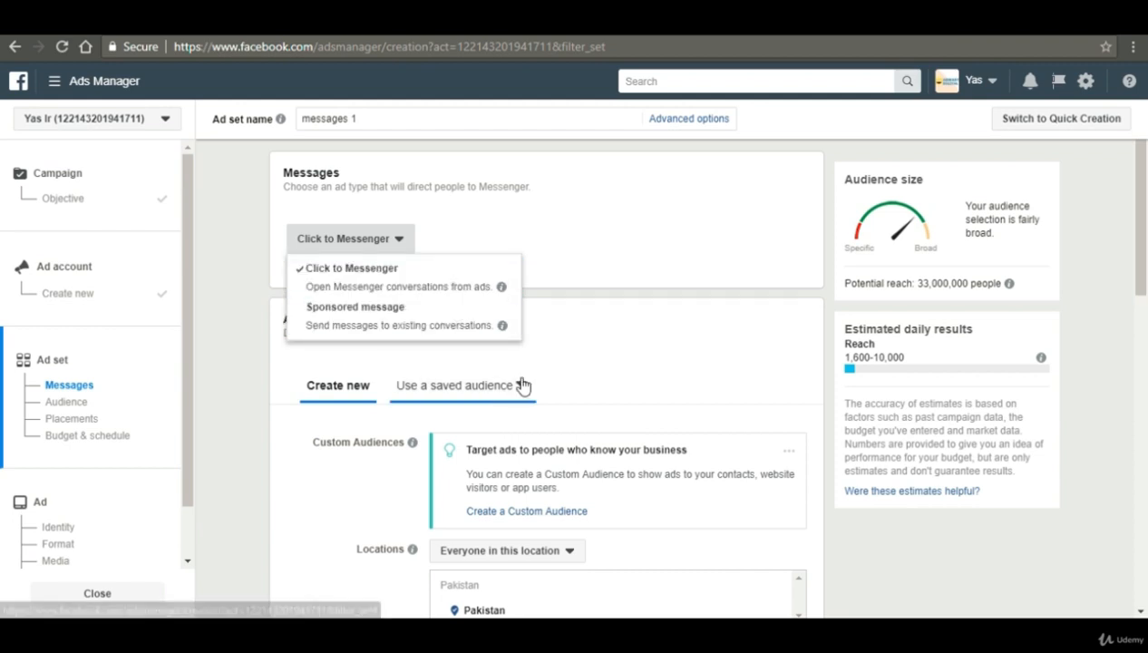
pyautogui.click(662, 249)
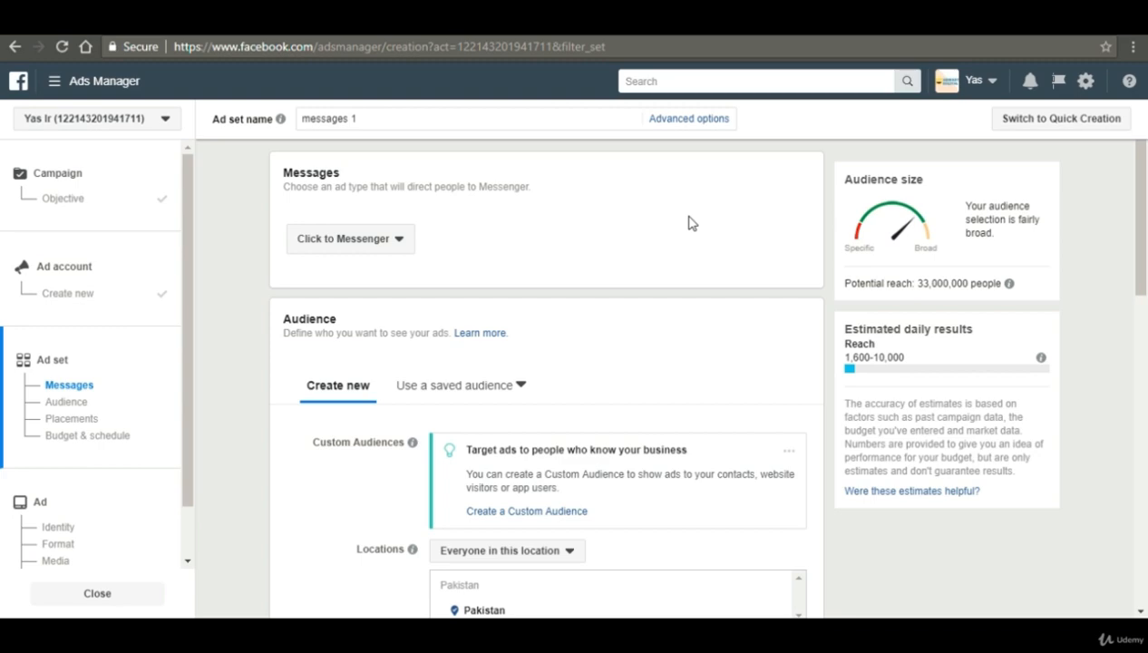
# - Look over the ad set's audience settings and the saved audience option, keeping the creation of a new audience
pyautogui.scroll(-3, 697, 197)
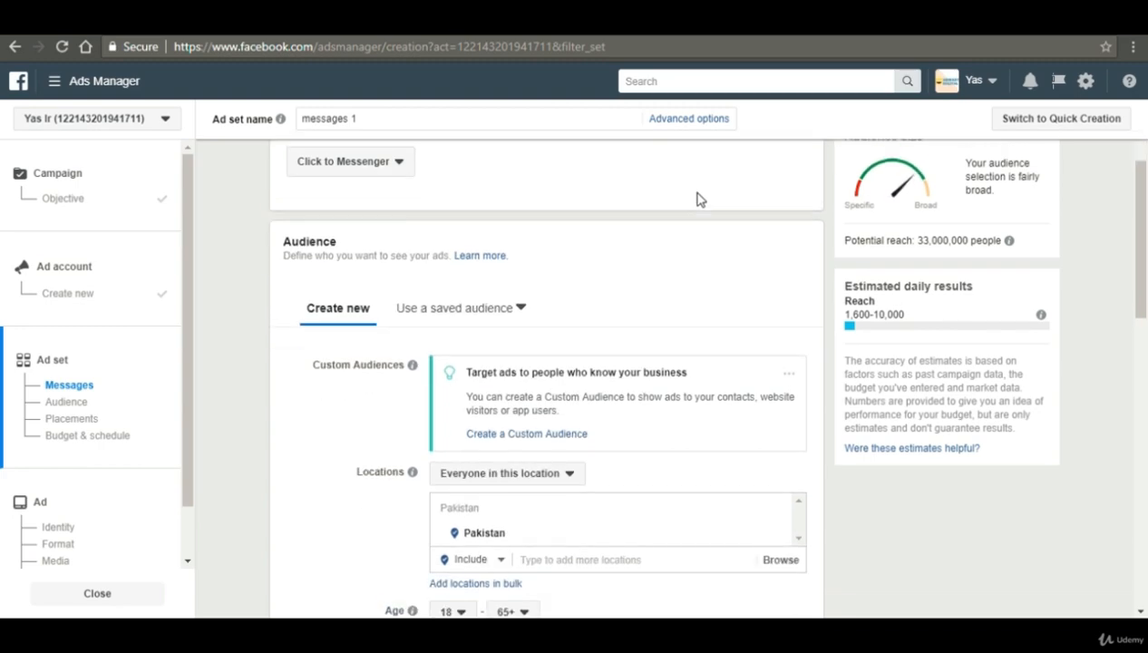
pyautogui.scroll(1, 697, 198)
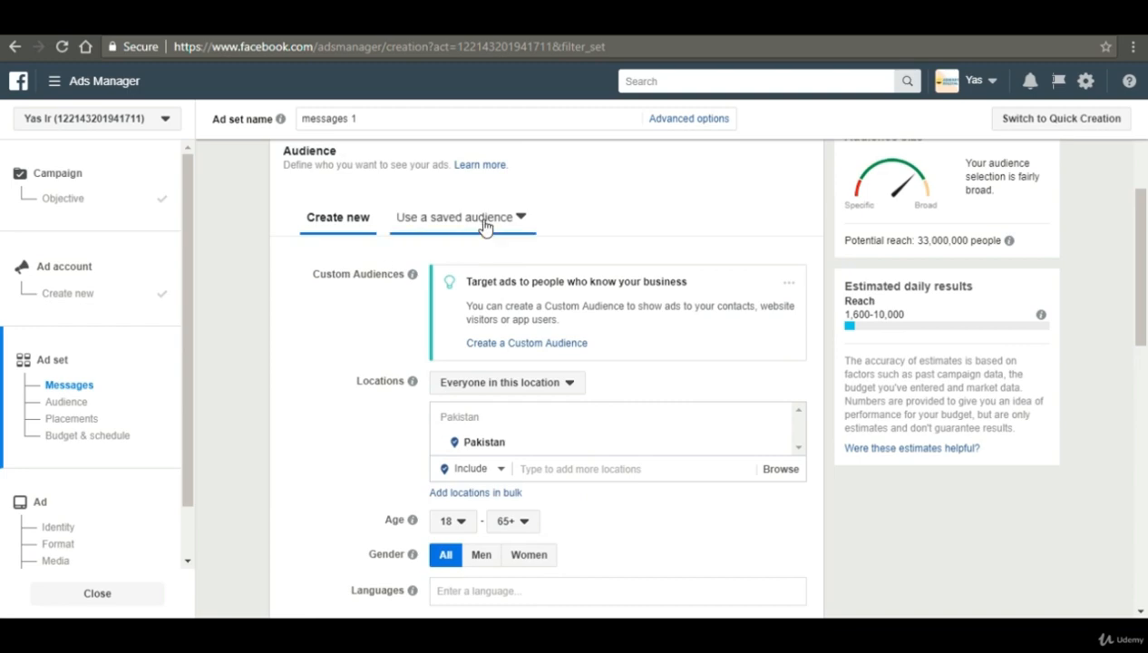
pyautogui.click(480, 217)
pyautogui.click(519, 220)
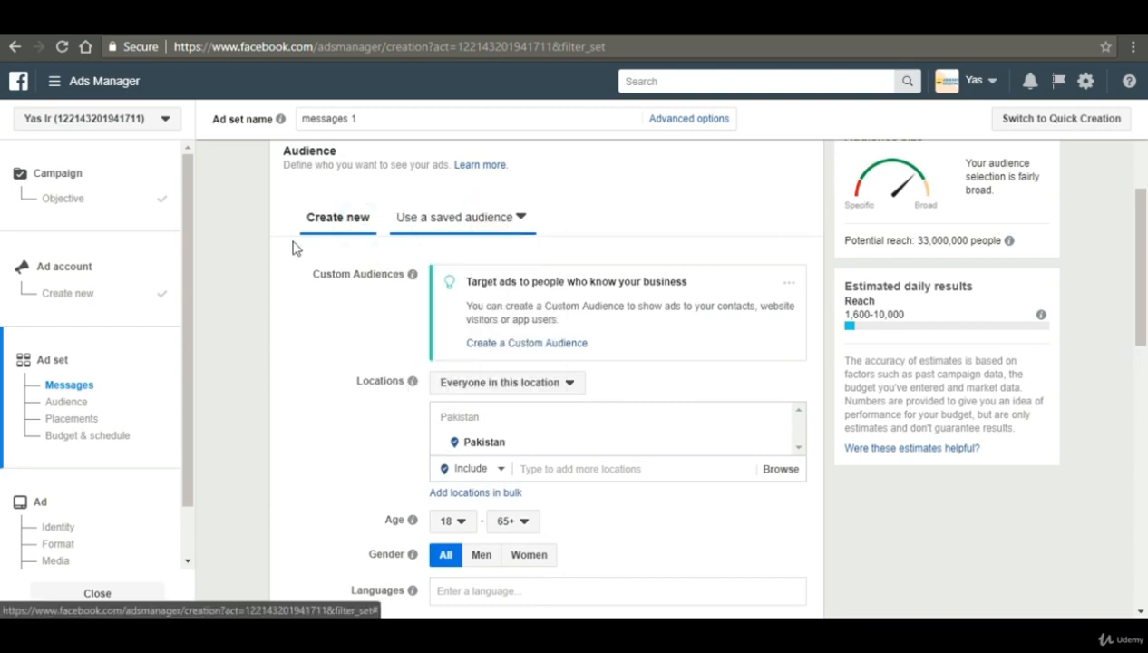
pyautogui.click(325, 227)
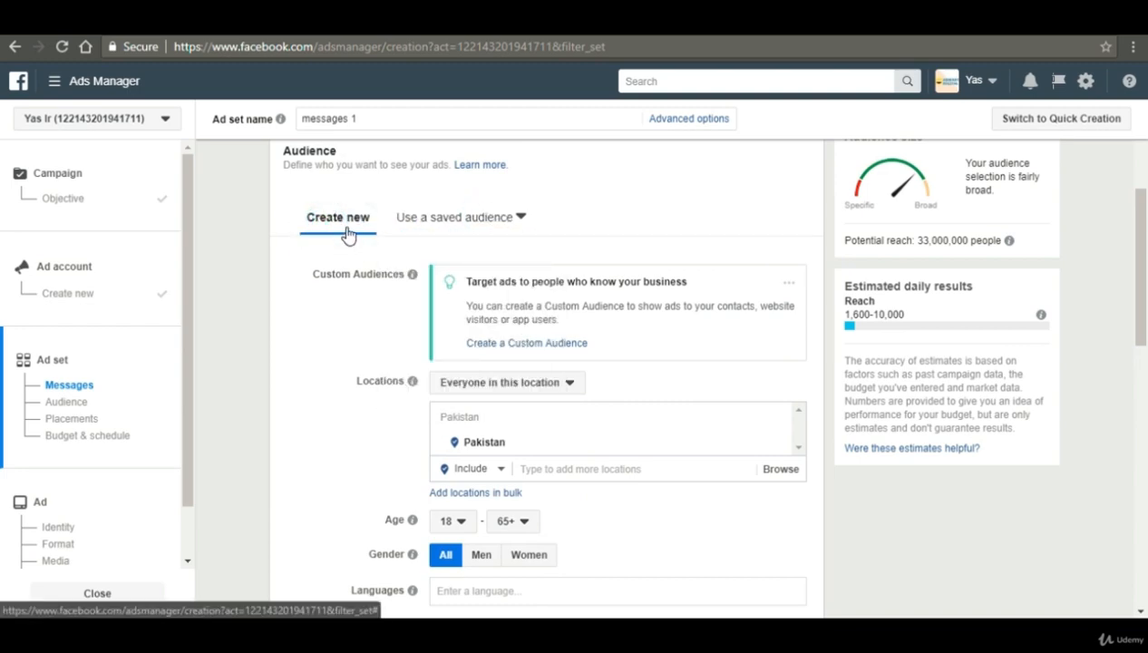
pyautogui.scroll(-4, 348, 234)
pyautogui.scroll(2, 454, 234)
pyautogui.scroll(3, 544, 239)
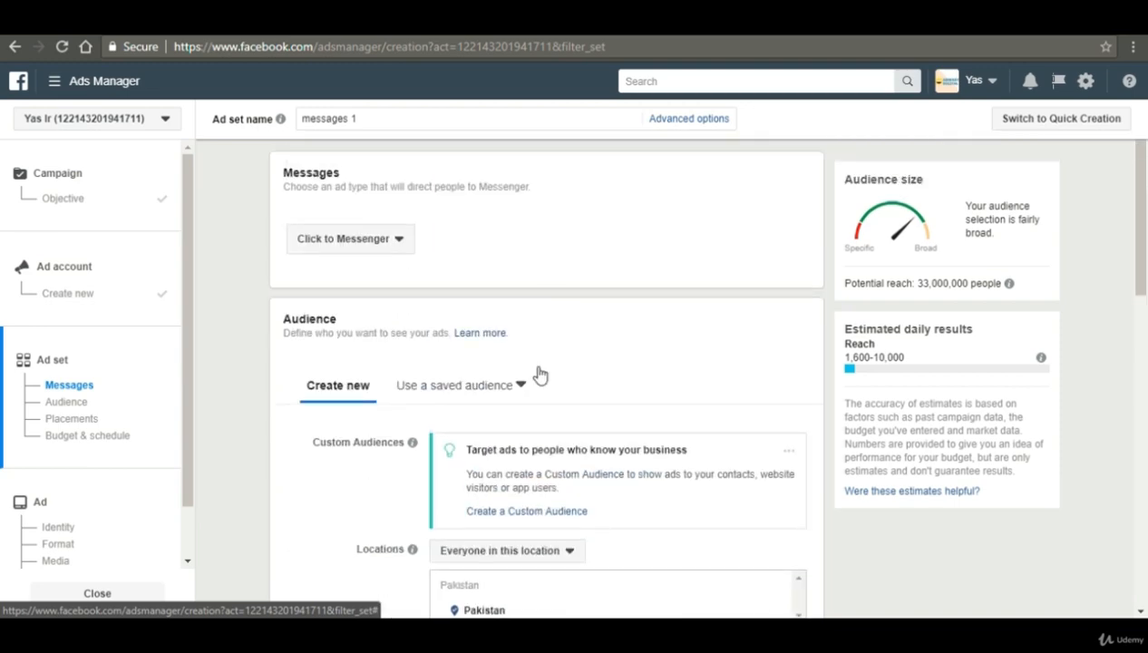
pyautogui.click(508, 388)
pyautogui.click(329, 404)
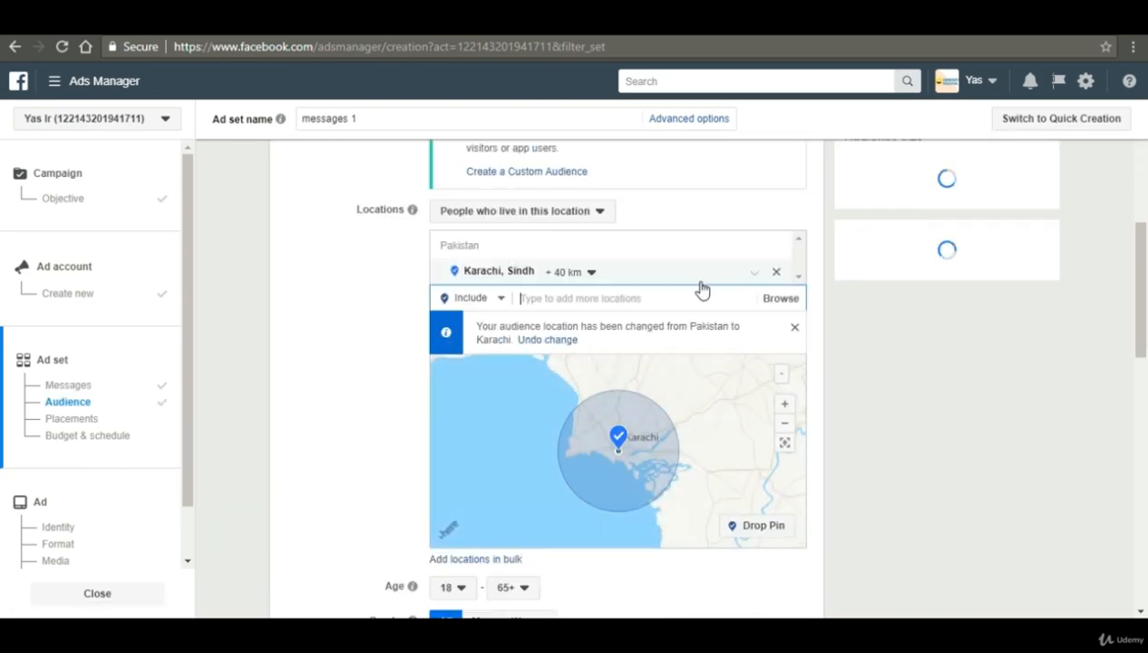
# - Set the targeting radius around Karachi to 17 km
pyautogui.click(594, 274)
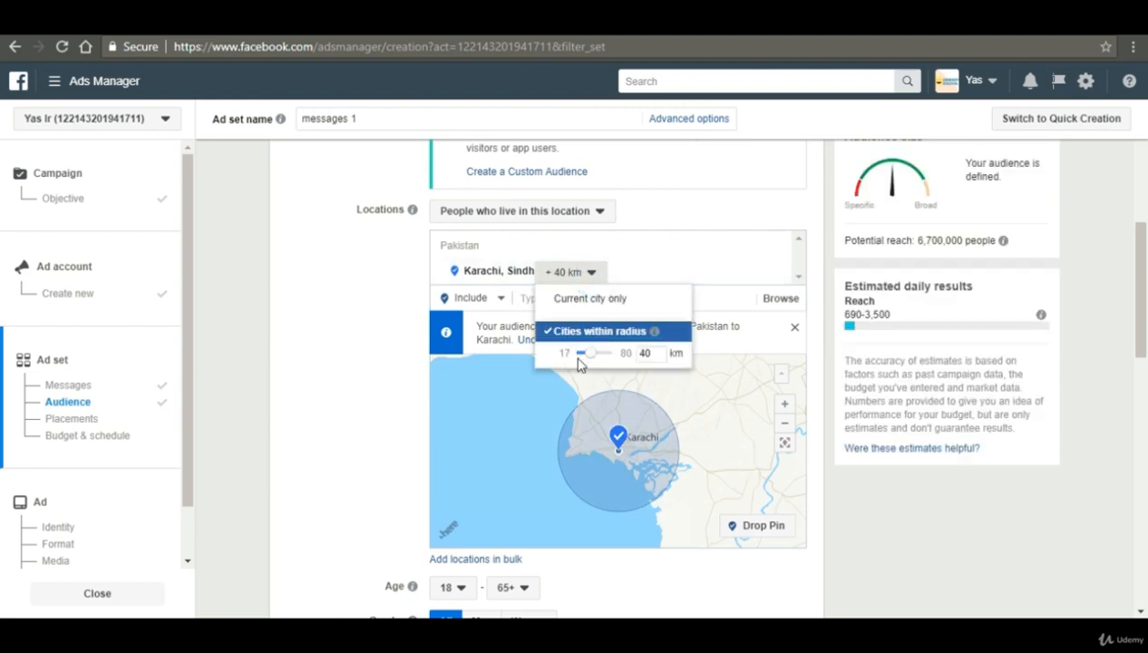
pyautogui.moveTo(592, 355); pyautogui.dragTo(573, 360)
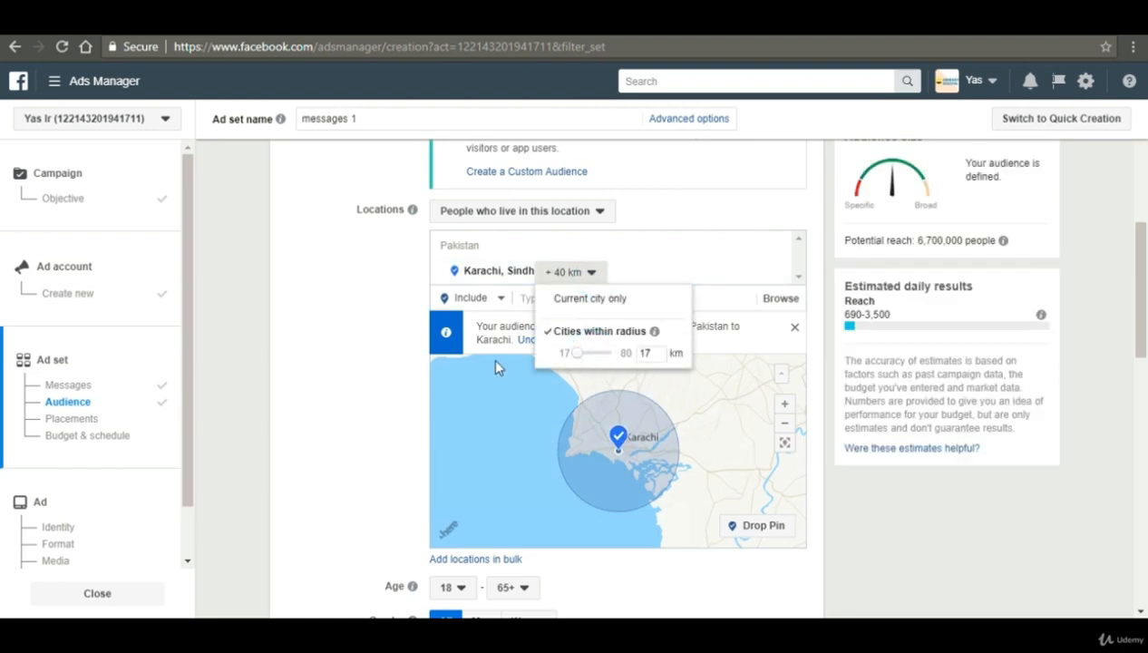
pyautogui.click(398, 361)
pyautogui.scroll(-2, 884, 473)
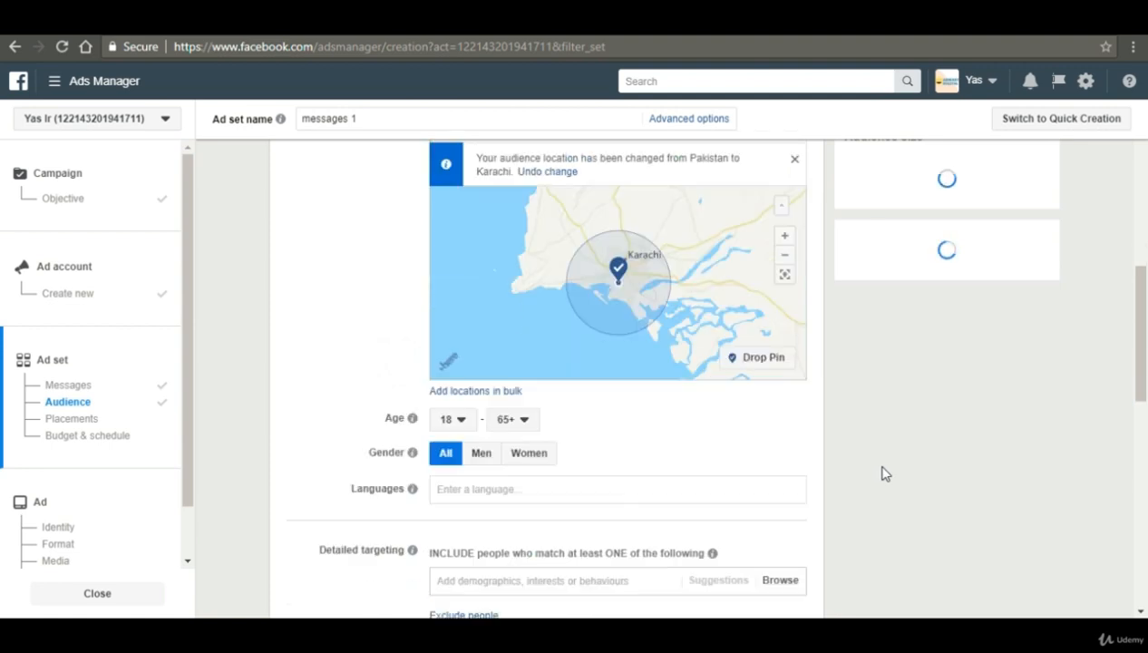
# - Set the audience's age range to 22 to 40
pyautogui.click(456, 419)
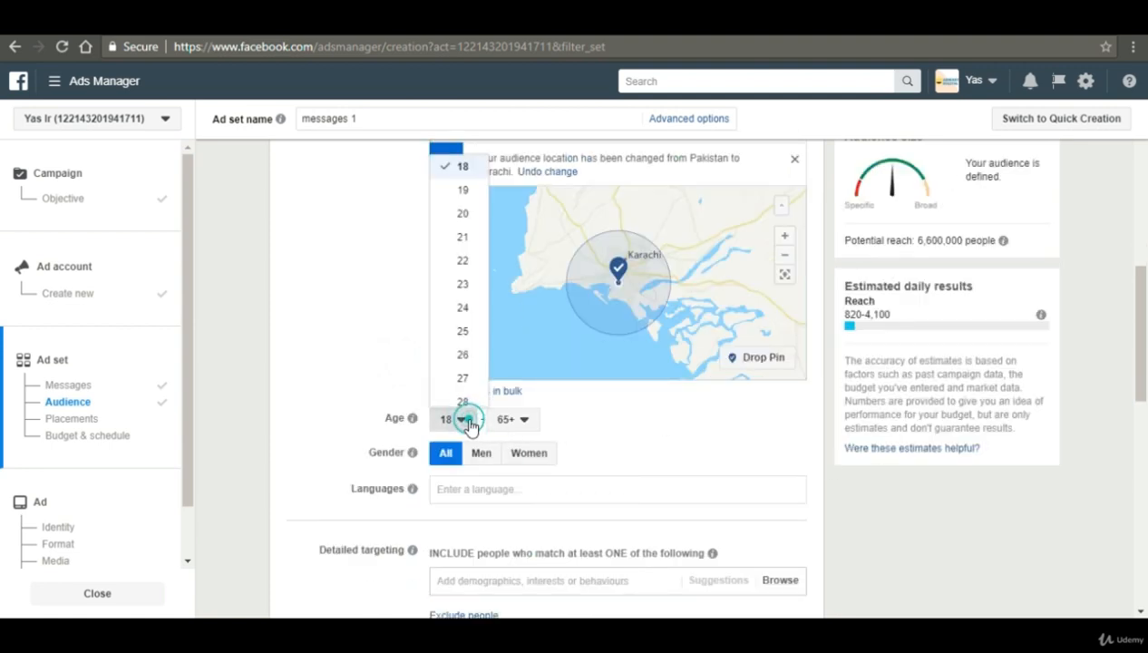
pyautogui.click(461, 260)
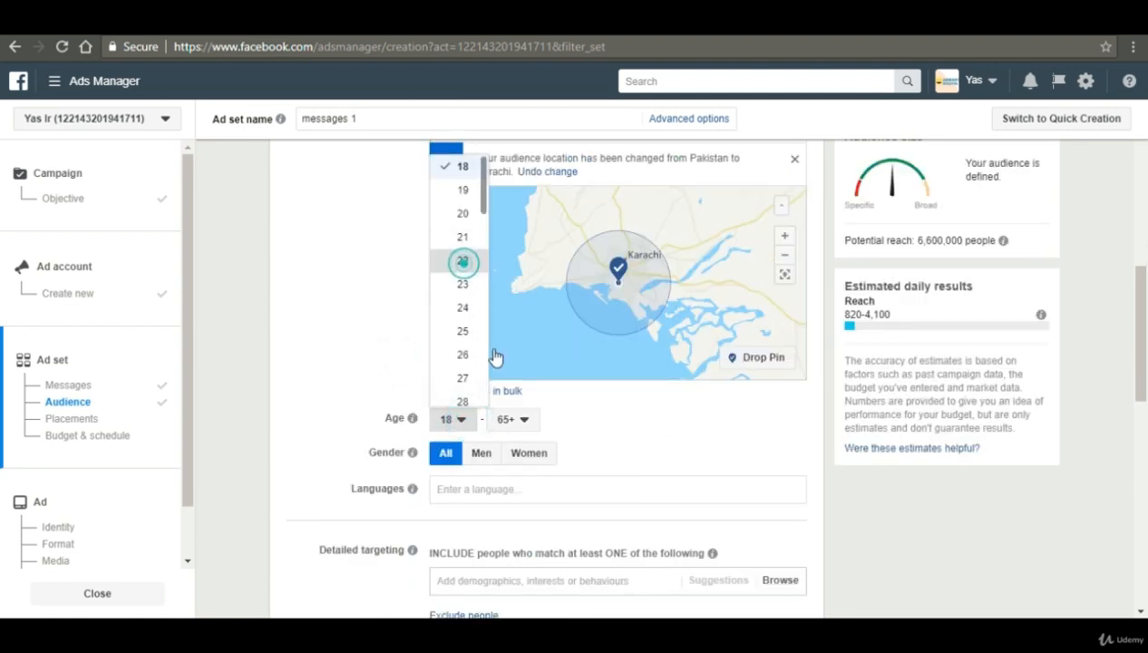
pyautogui.click(533, 427)
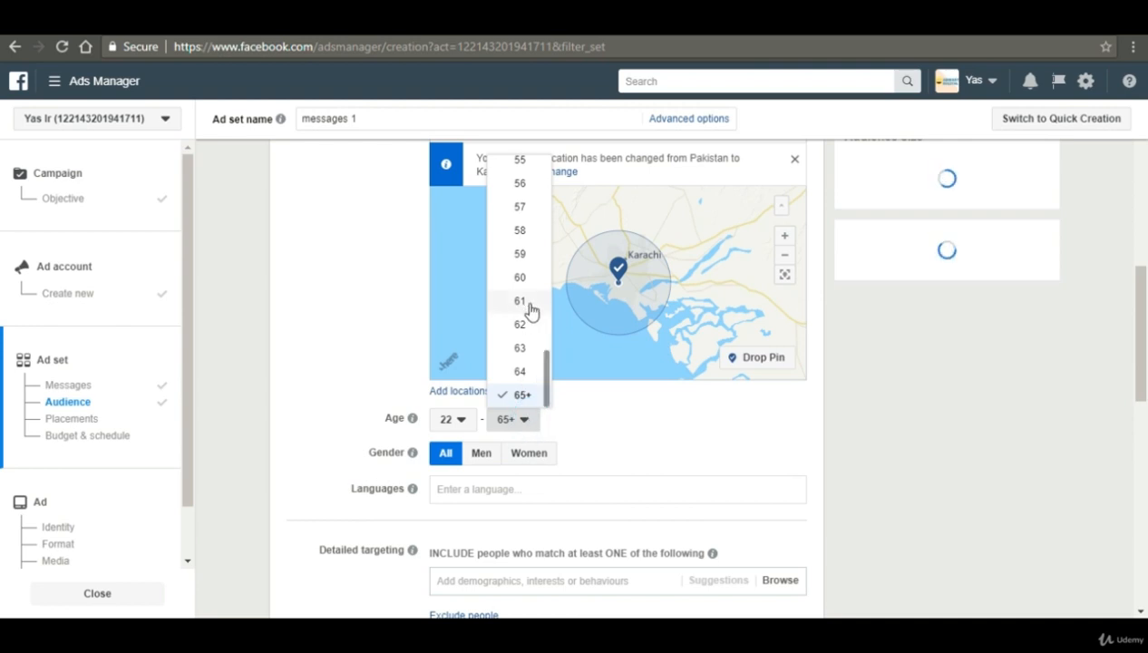
pyautogui.scroll(3, 530, 309)
pyautogui.scroll(2, 531, 308)
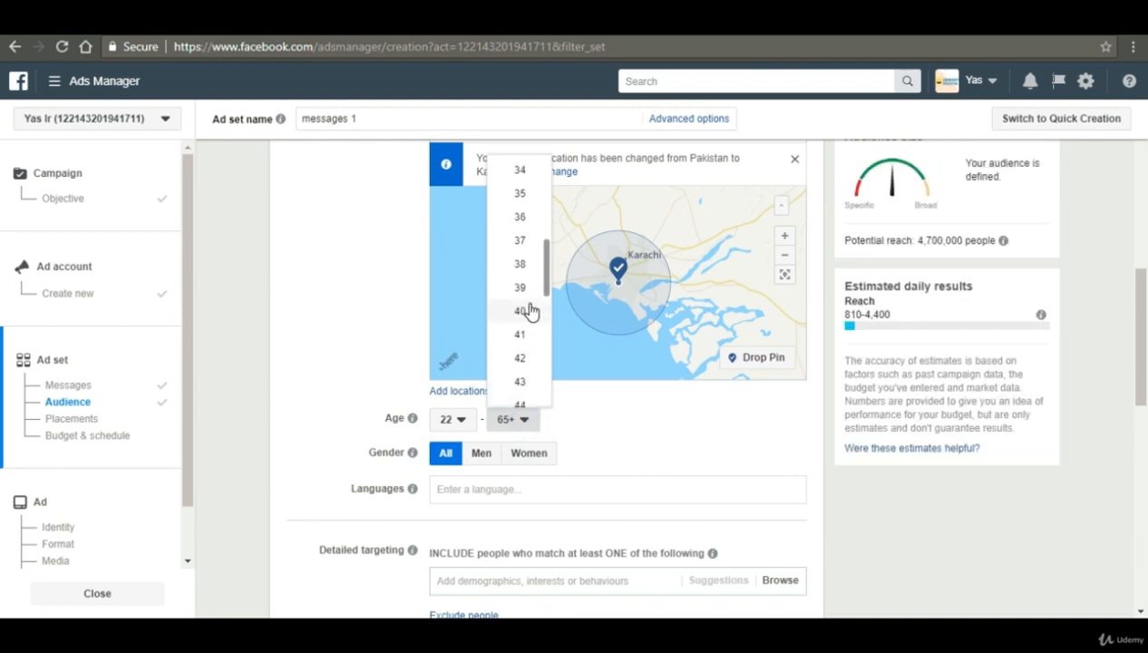
pyautogui.click(525, 309)
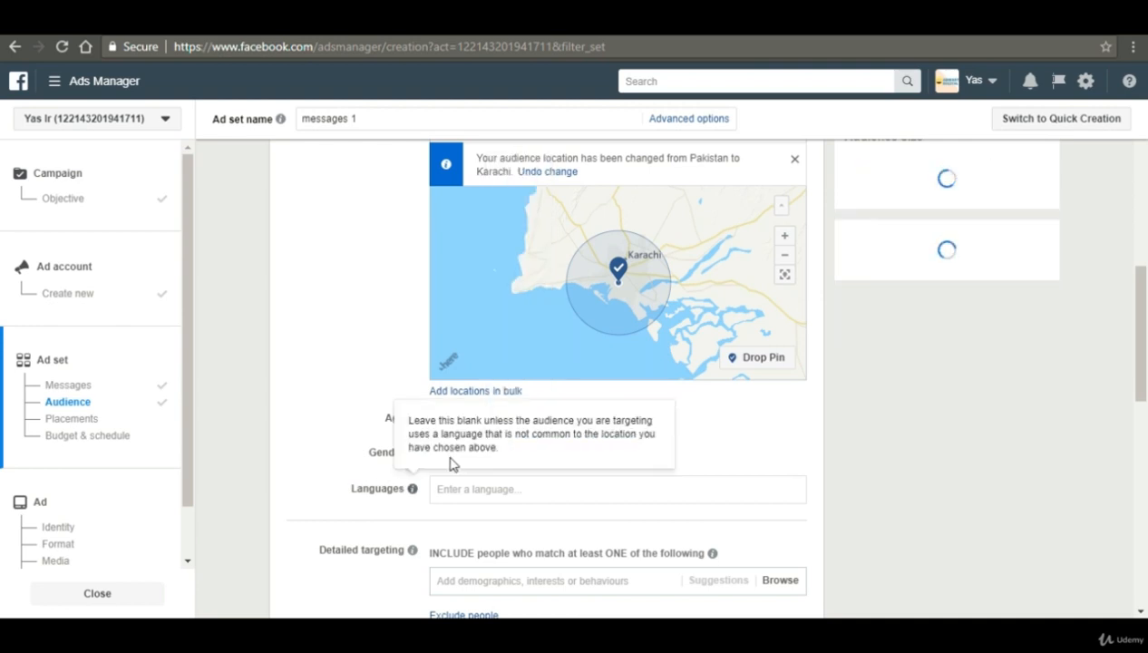
# - Add English (UK) and English (US) as the audience's languages and check the potential reach estimate
pyautogui.click(777, 486)
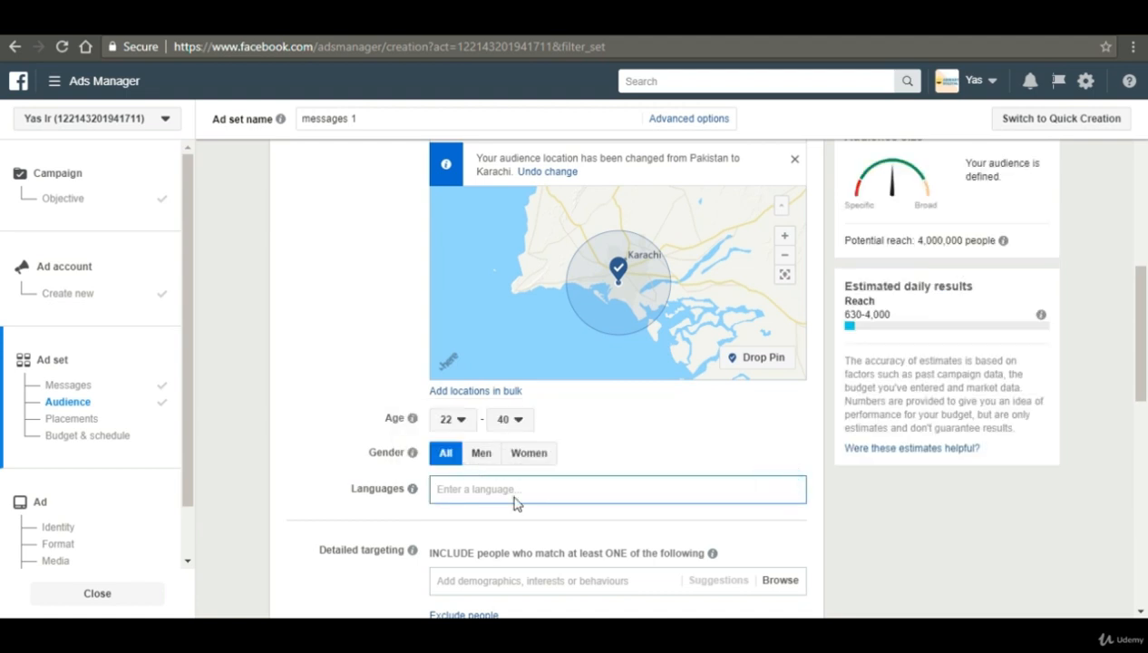
pyautogui.write('eng')
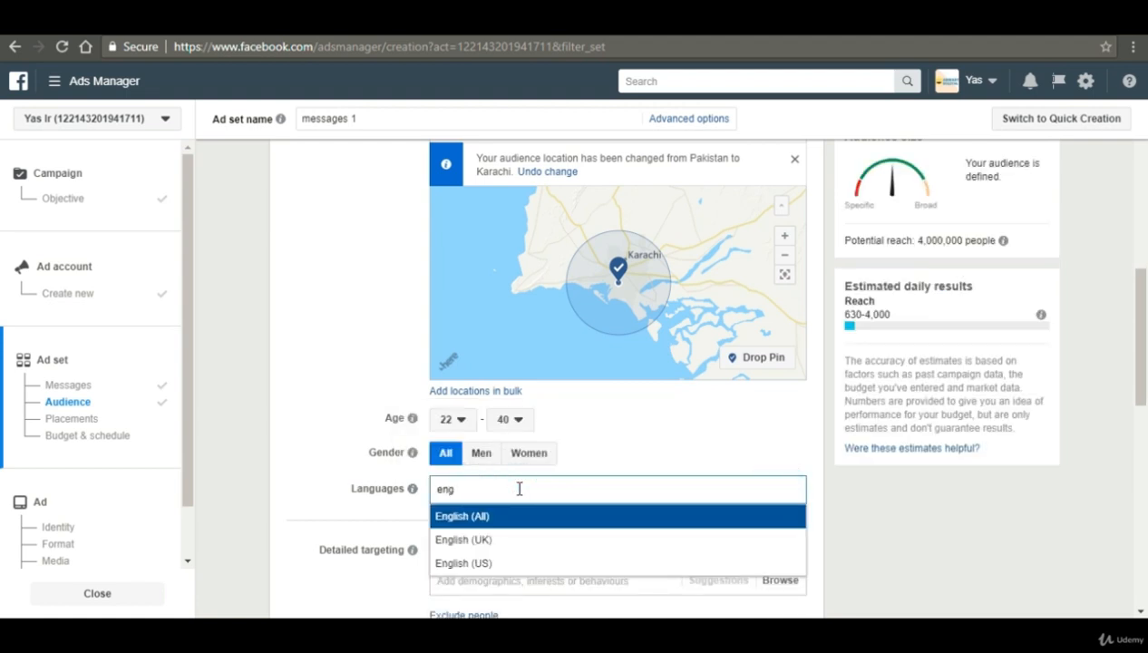
pyautogui.press('Down')
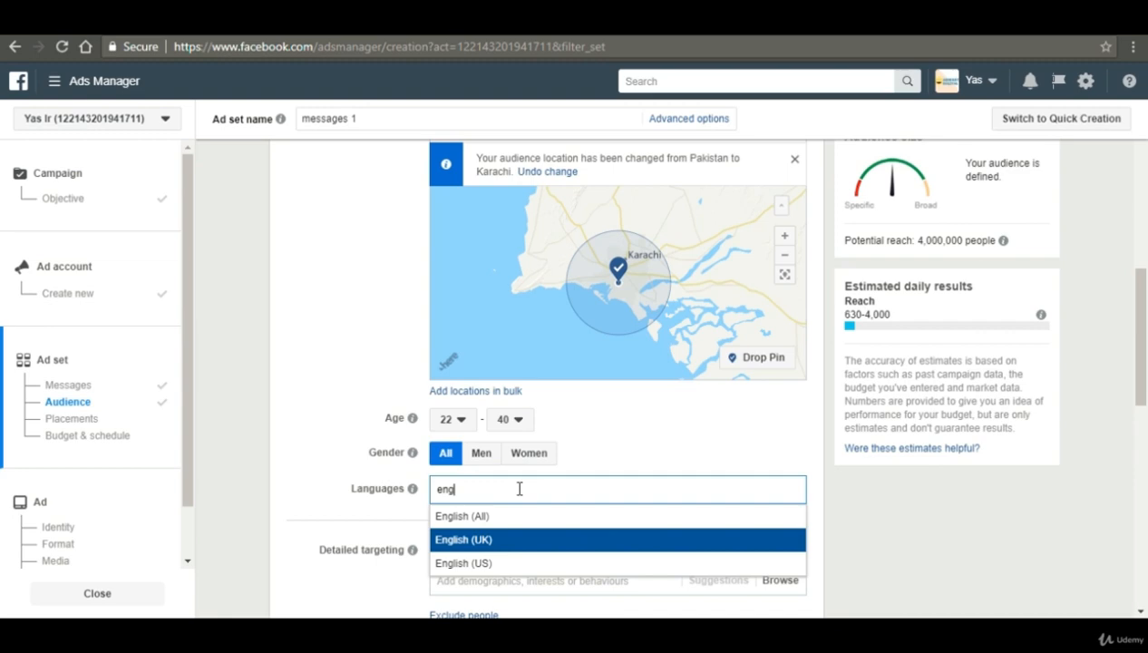
pyautogui.press('Return')
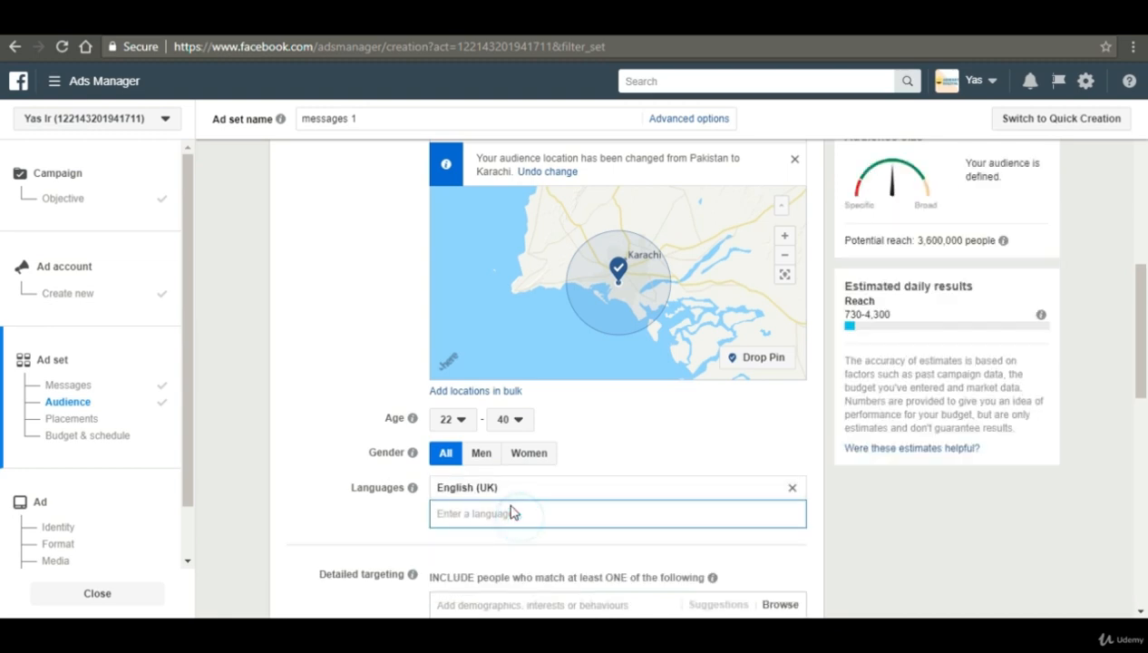
pyautogui.write('eng')
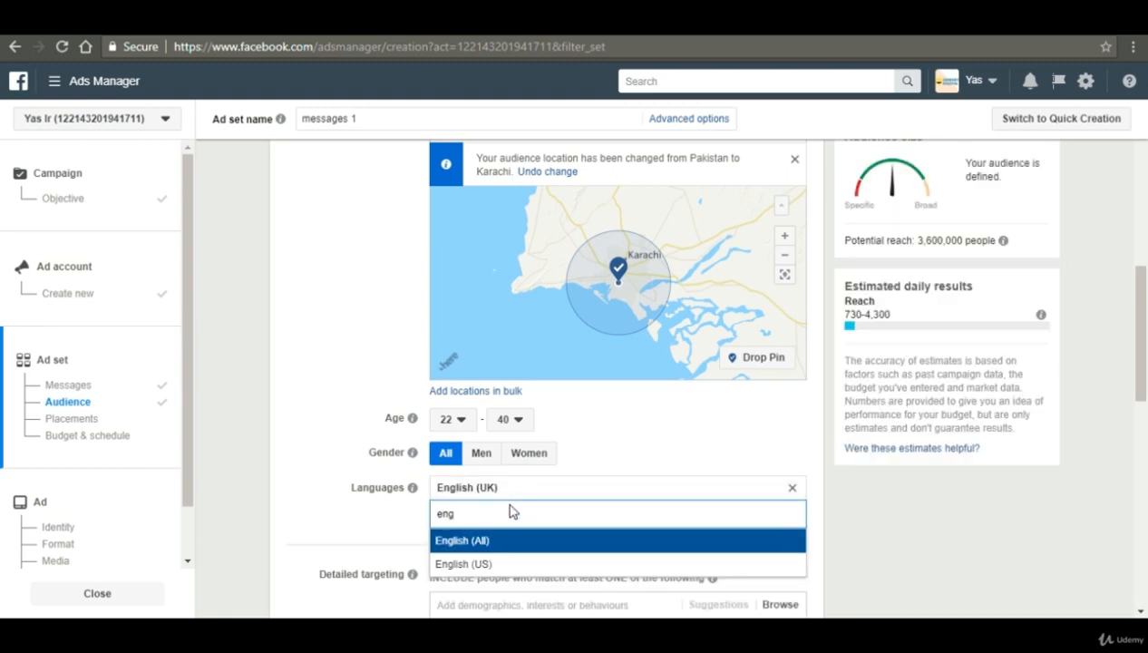
pyautogui.click(464, 564)
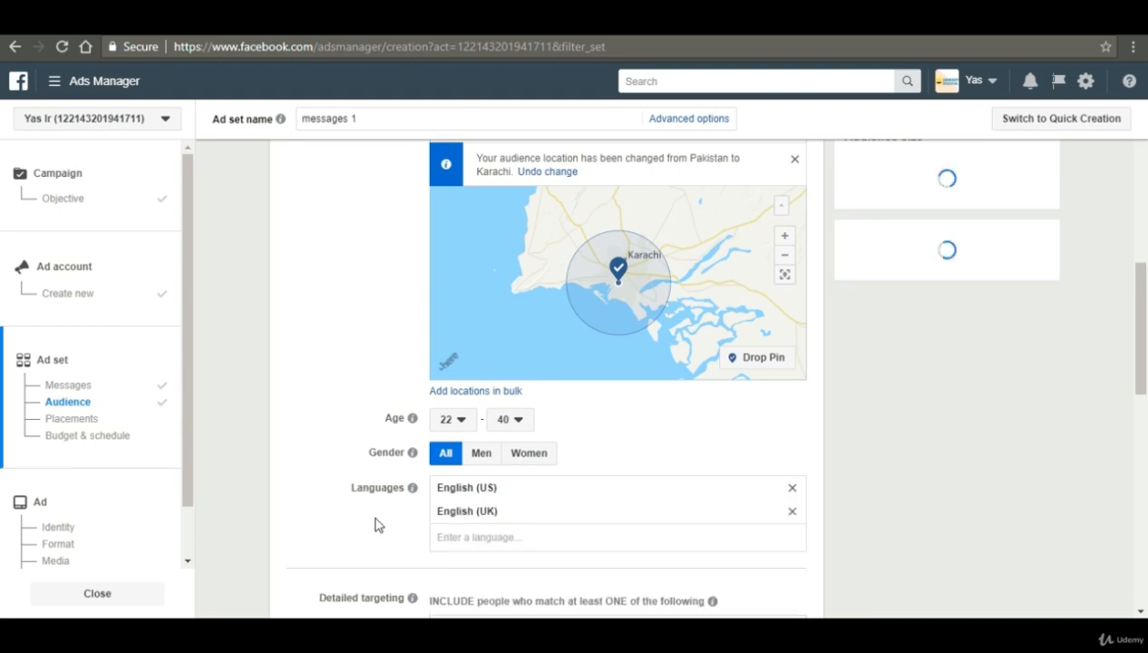
pyautogui.scroll(1, 787, 449)
pyautogui.scroll(2, 916, 272)
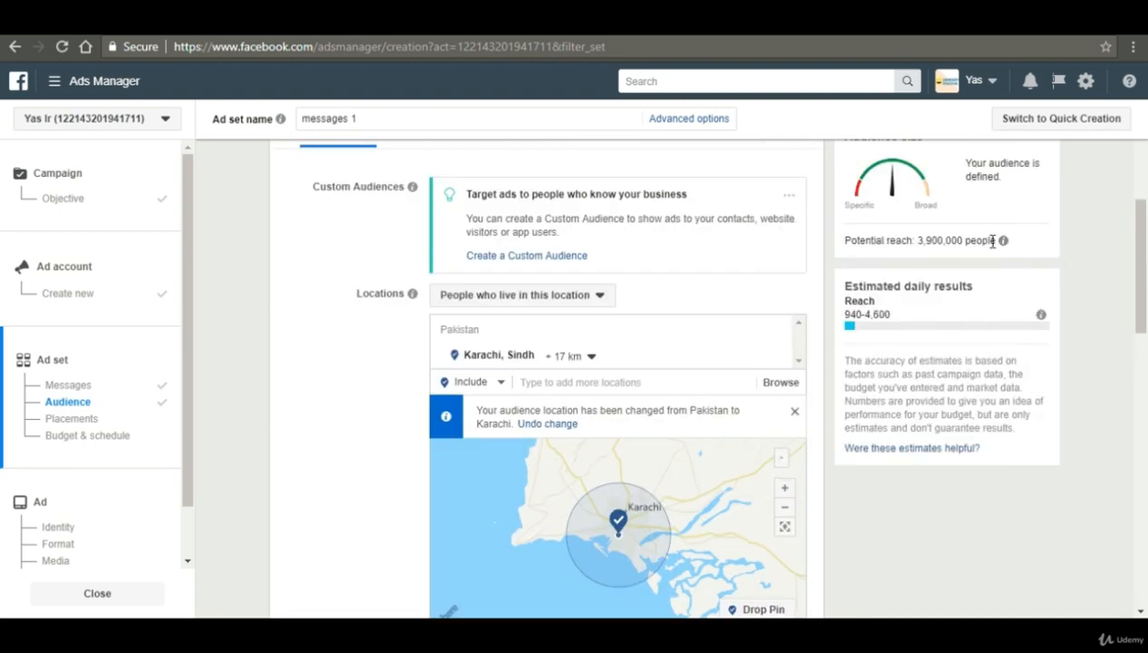
pyautogui.click(1014, 243)
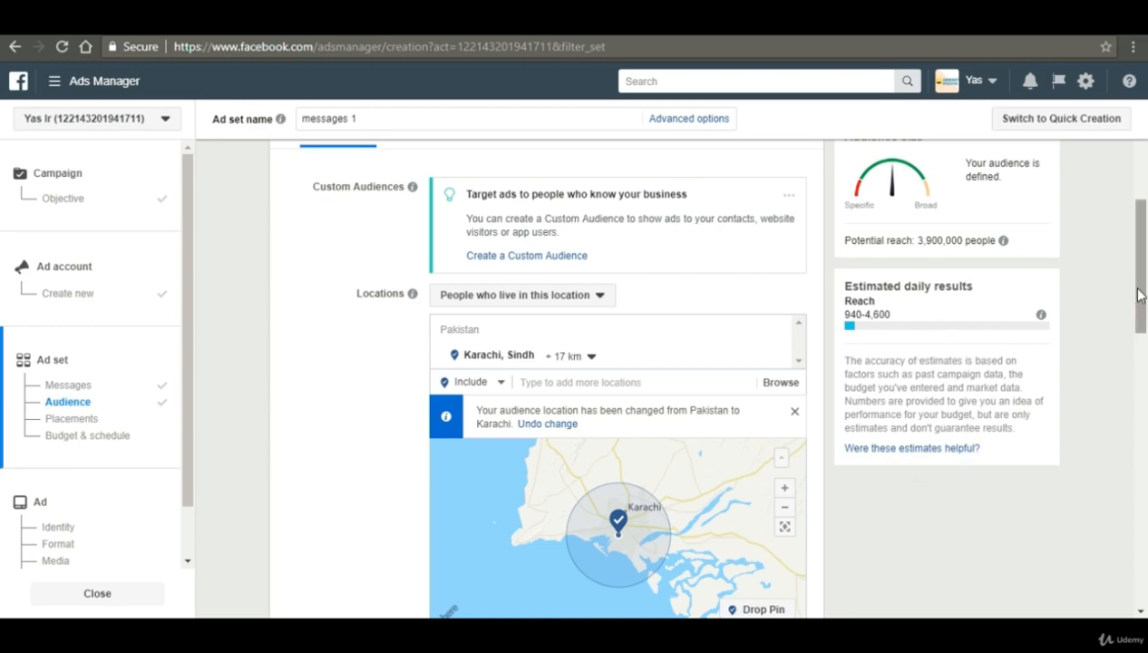
# - Search the detailed targeting options for "parents" and include the Parents (All) demographic
pyautogui.moveTo(1146, 270); pyautogui.dragTo(1141, 397)
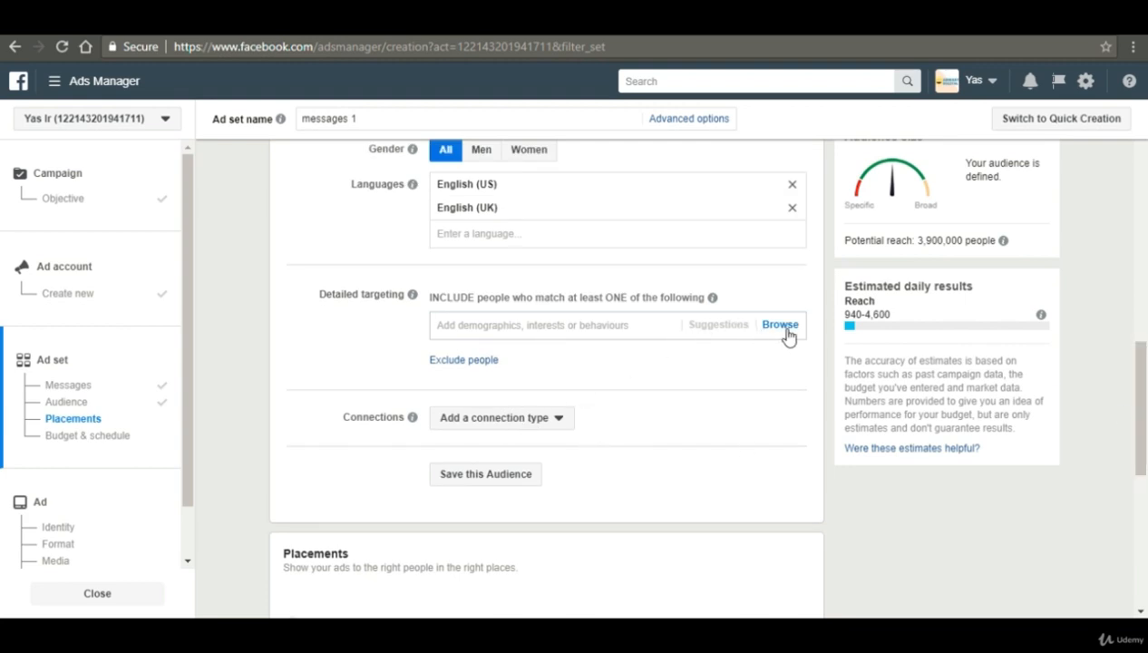
pyautogui.click(511, 327)
pyautogui.write('p')
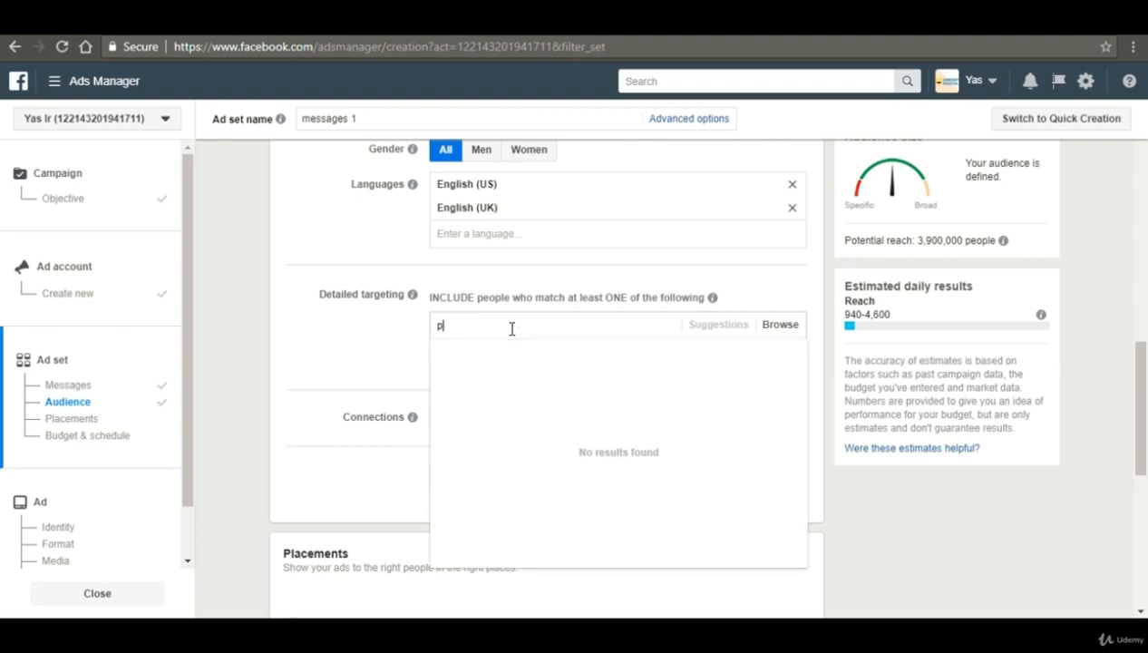
pyautogui.write('aren')
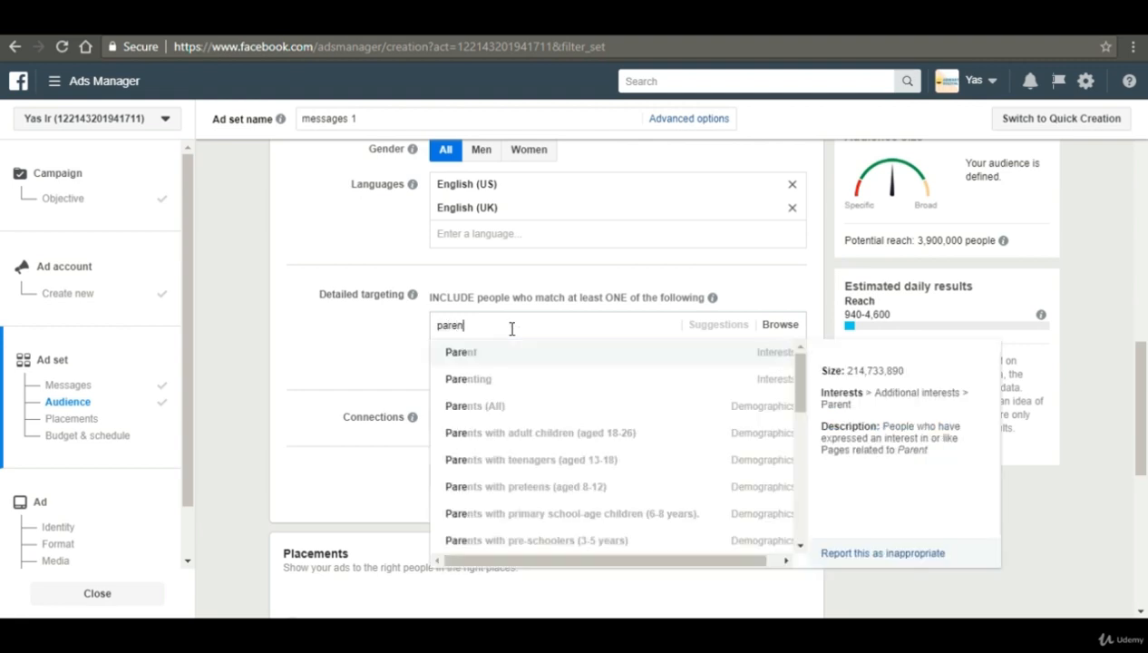
pyautogui.write('ts')
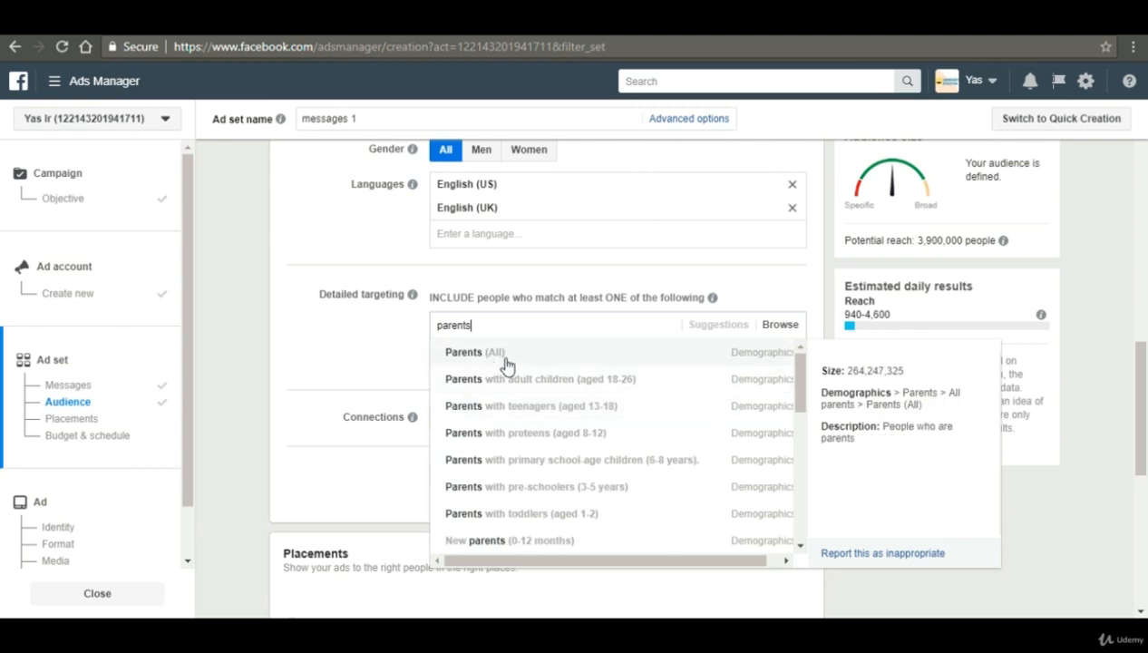
pyautogui.scroll(-1, 769, 365)
pyautogui.scroll(1, 769, 365)
pyautogui.scroll(-2, 769, 365)
pyautogui.scroll(2, 769, 364)
pyautogui.scroll(-5, 769, 364)
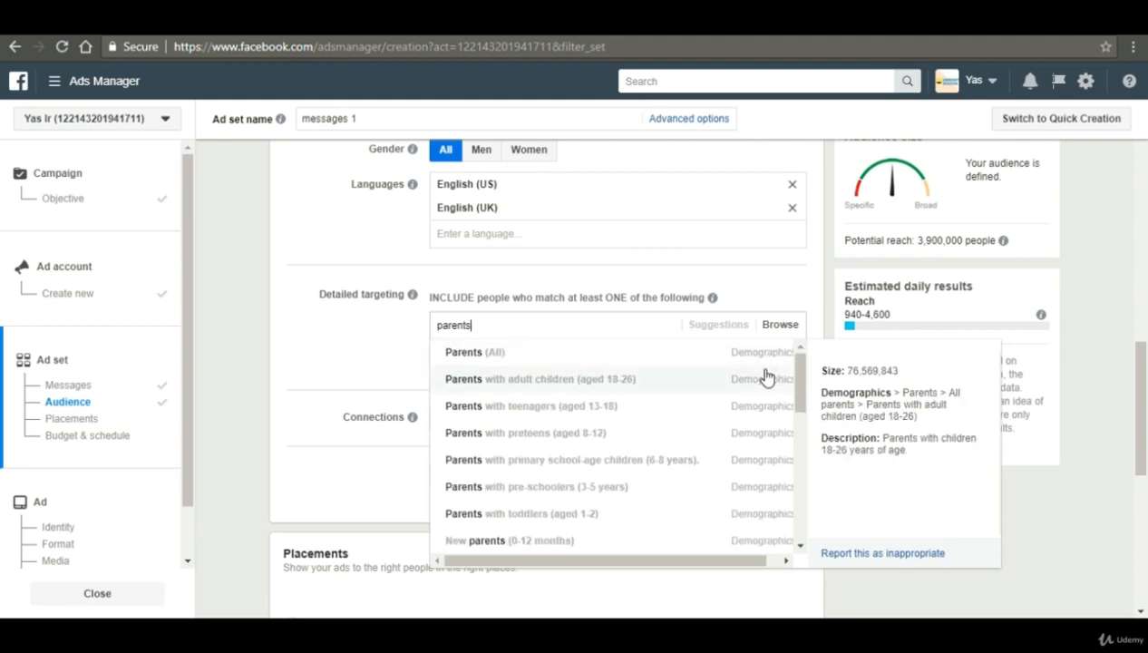
pyautogui.scroll(4, 766, 376)
pyautogui.scroll(3, 766, 376)
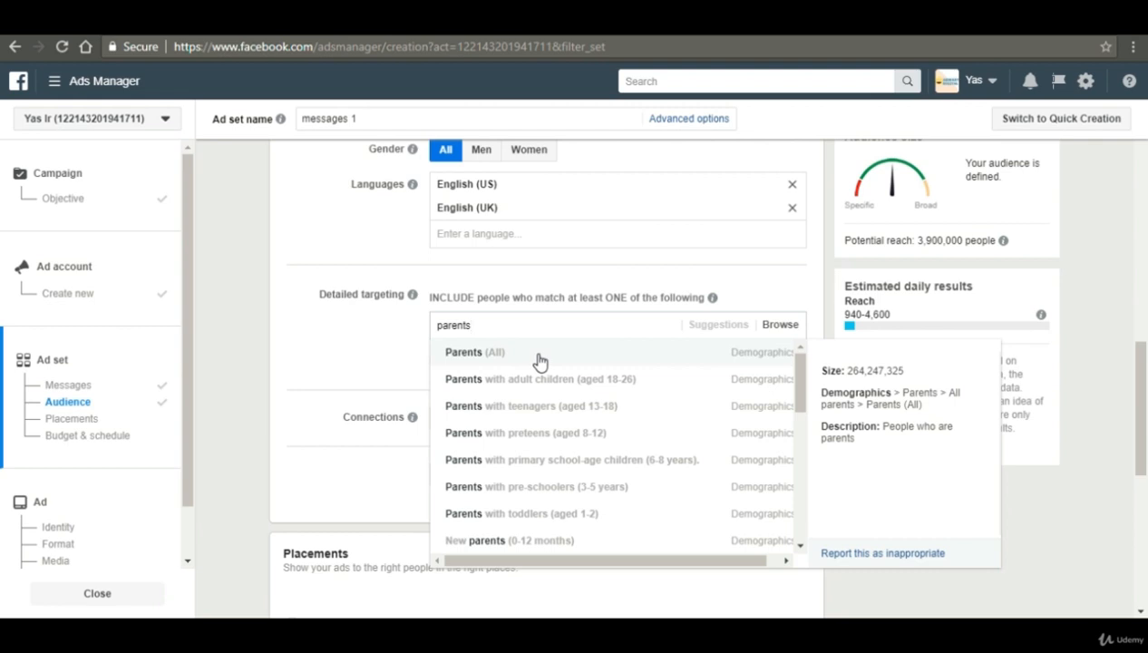
pyautogui.scroll(-2, 569, 392)
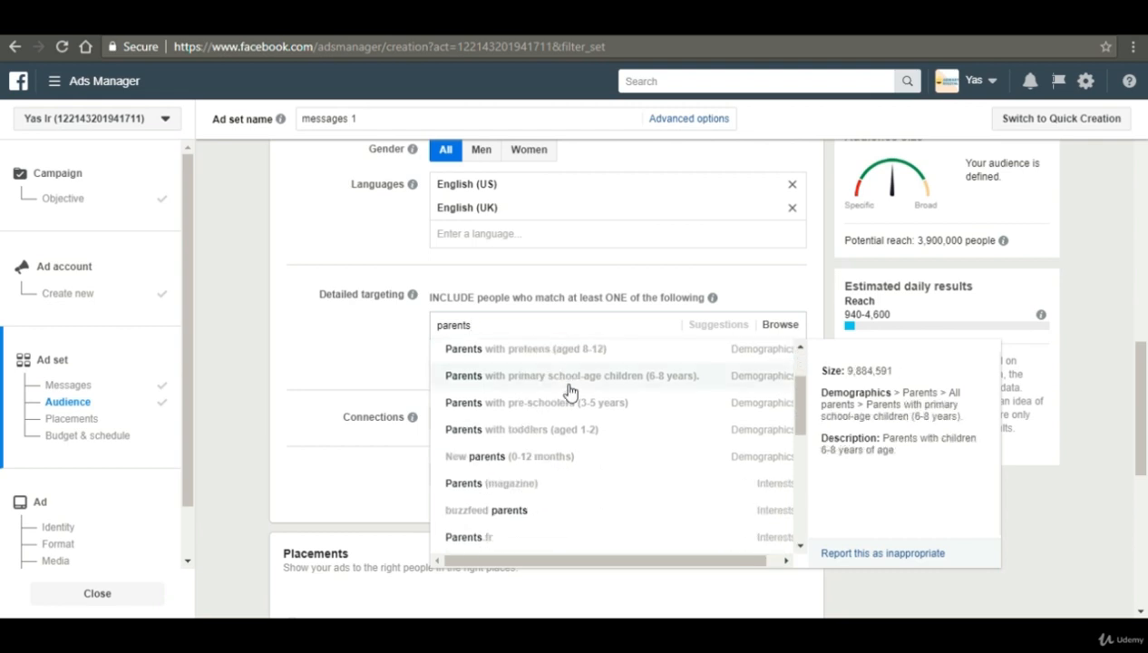
pyautogui.scroll(2, 569, 390)
pyautogui.click(561, 358)
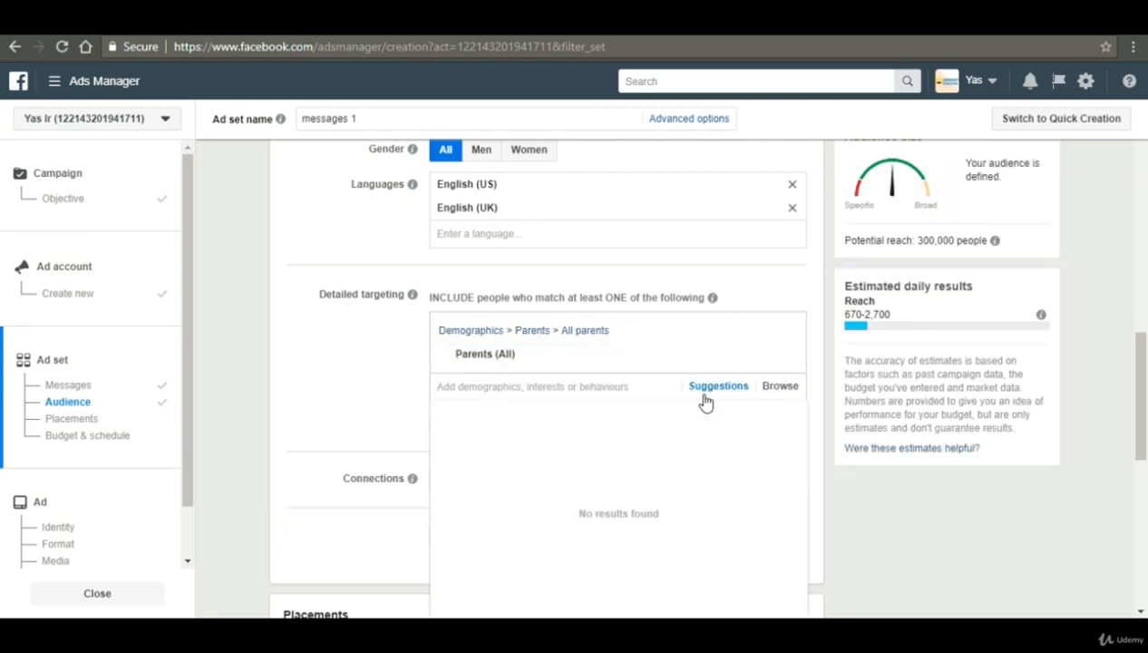
# - Include the suggested demographics for new parents (0-12 months) and parents with toddlers (1-2), pre-schoolers (3-5), primary school-age children (6-8) and preteens (8-12)
pyautogui.click(727, 388)
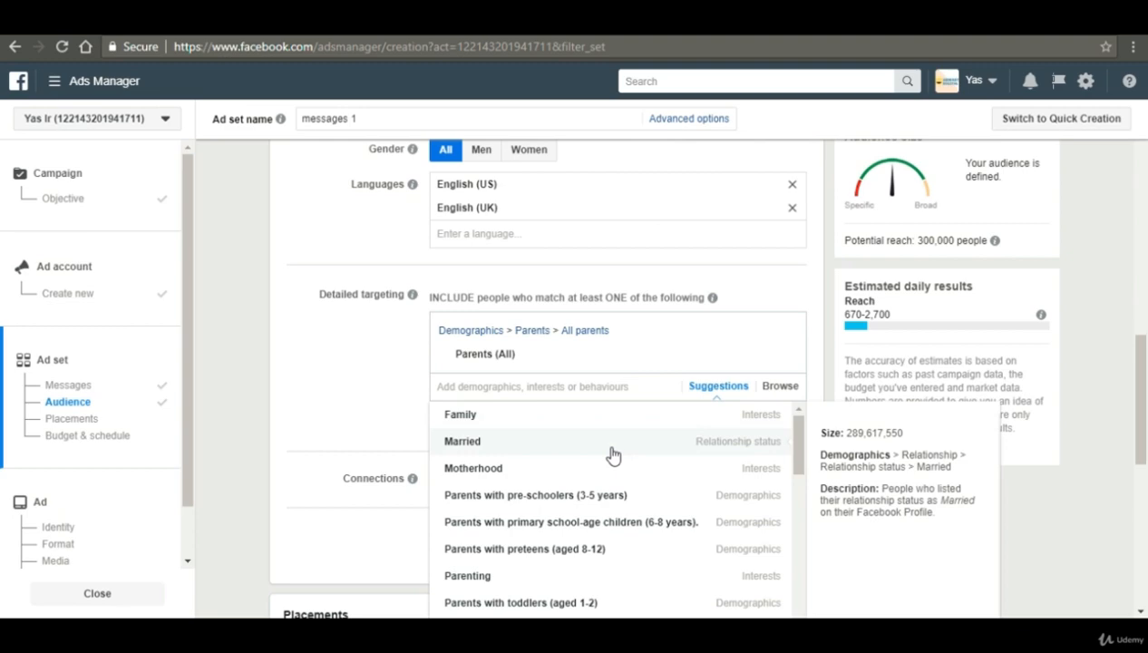
pyautogui.click(637, 502)
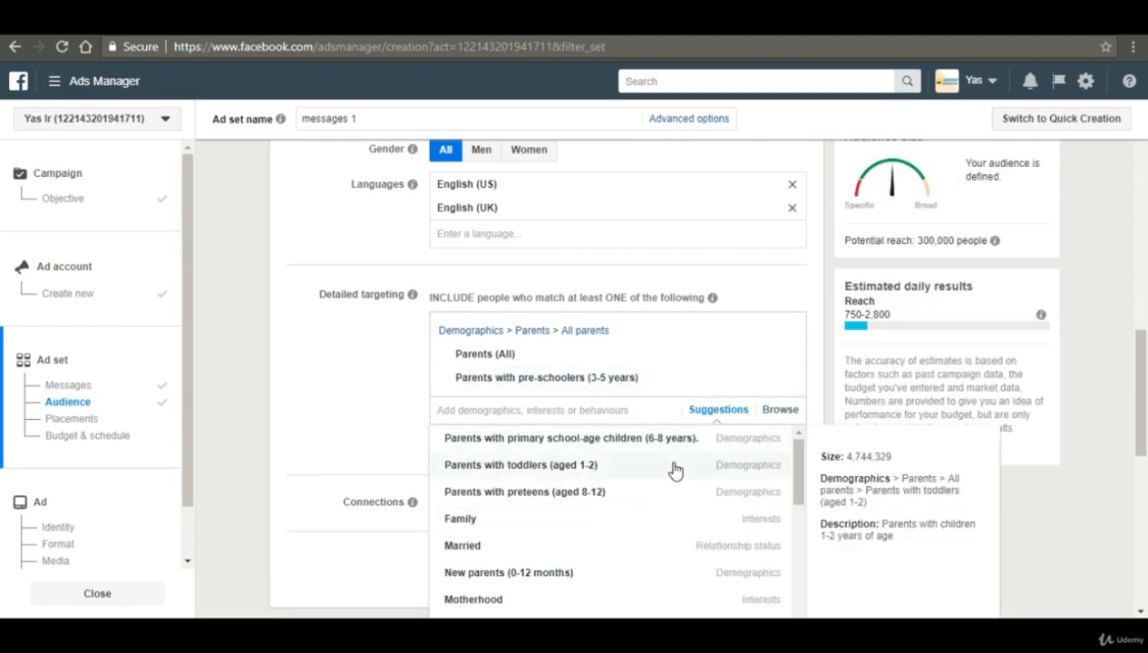
pyautogui.click(674, 469)
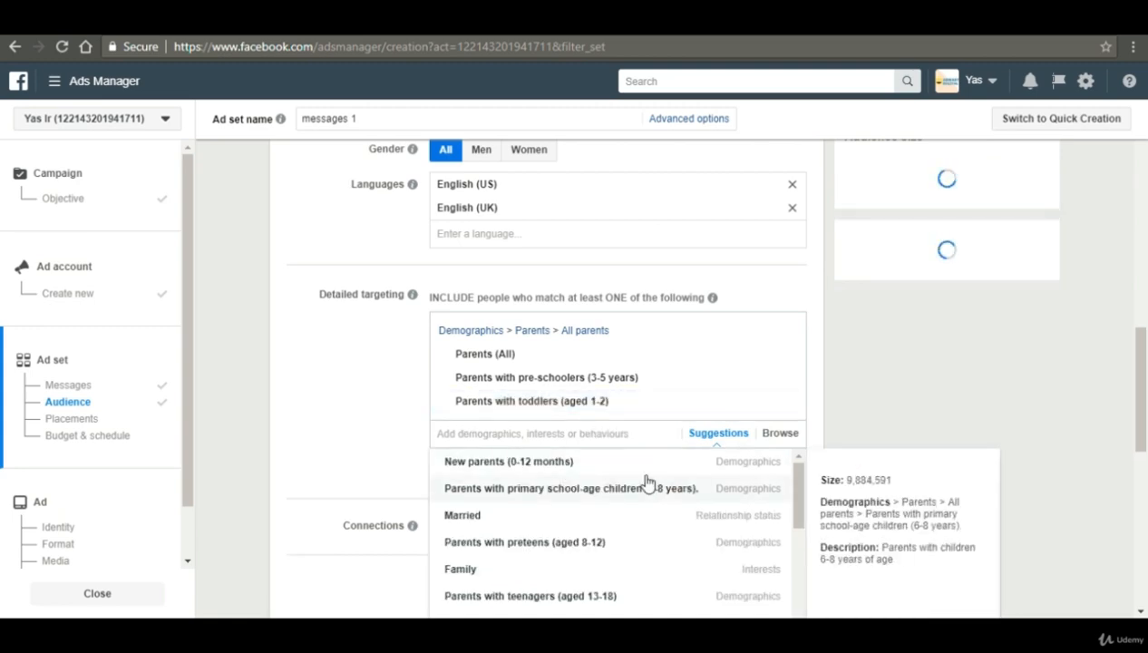
pyautogui.click(638, 464)
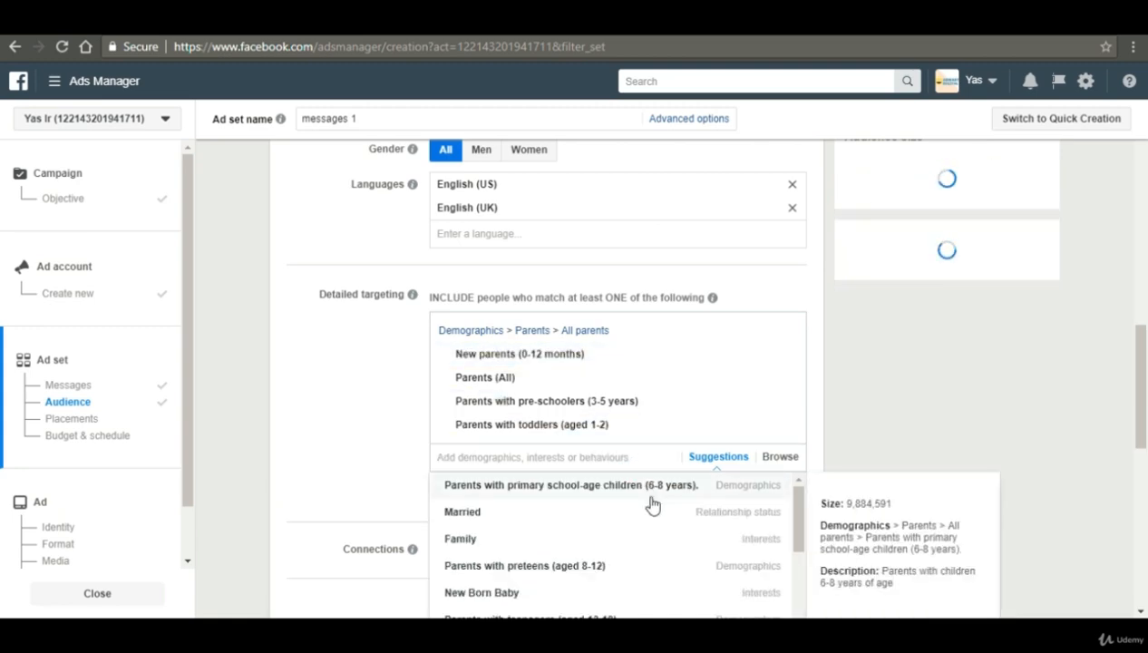
pyautogui.click(652, 504)
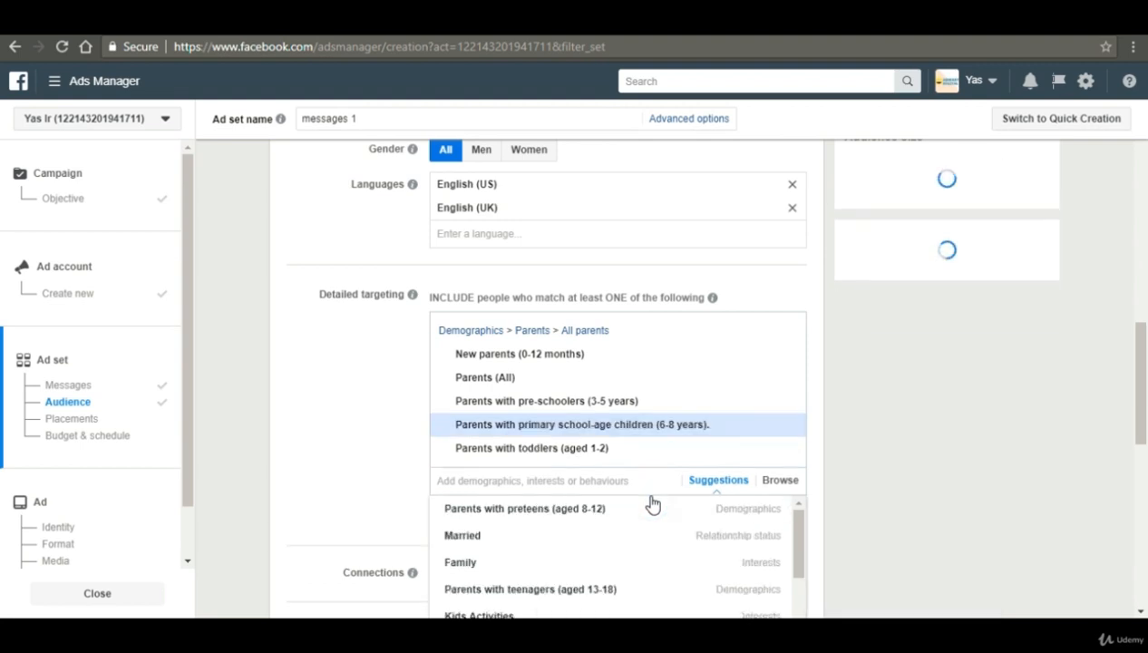
pyautogui.moveTo(617, 519)
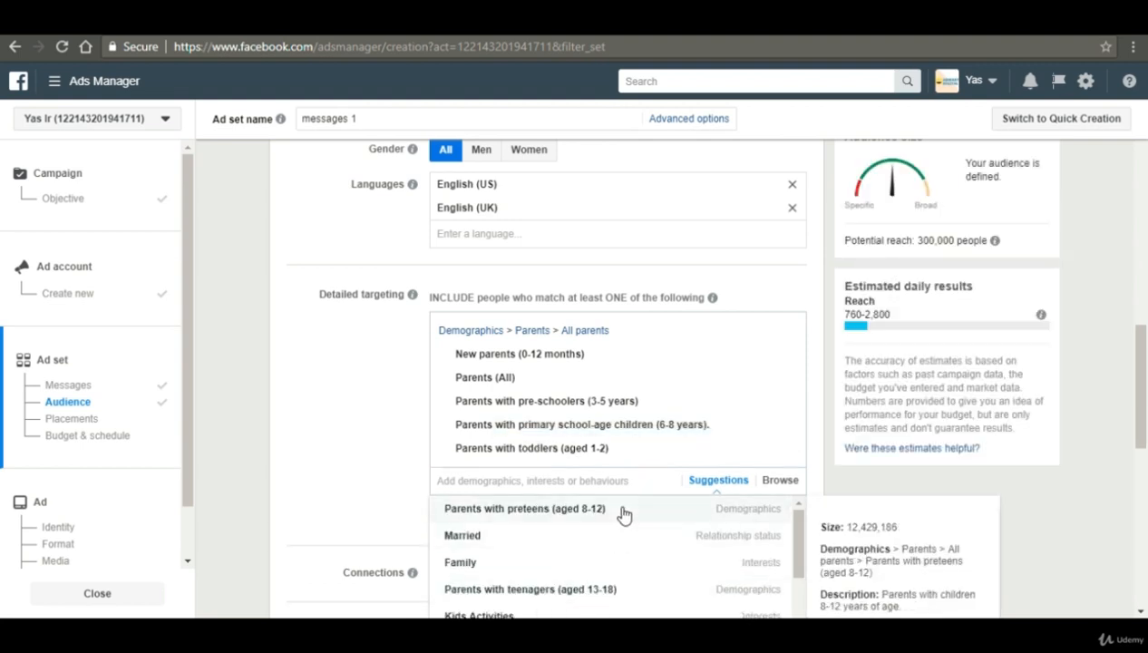
pyautogui.click(623, 510)
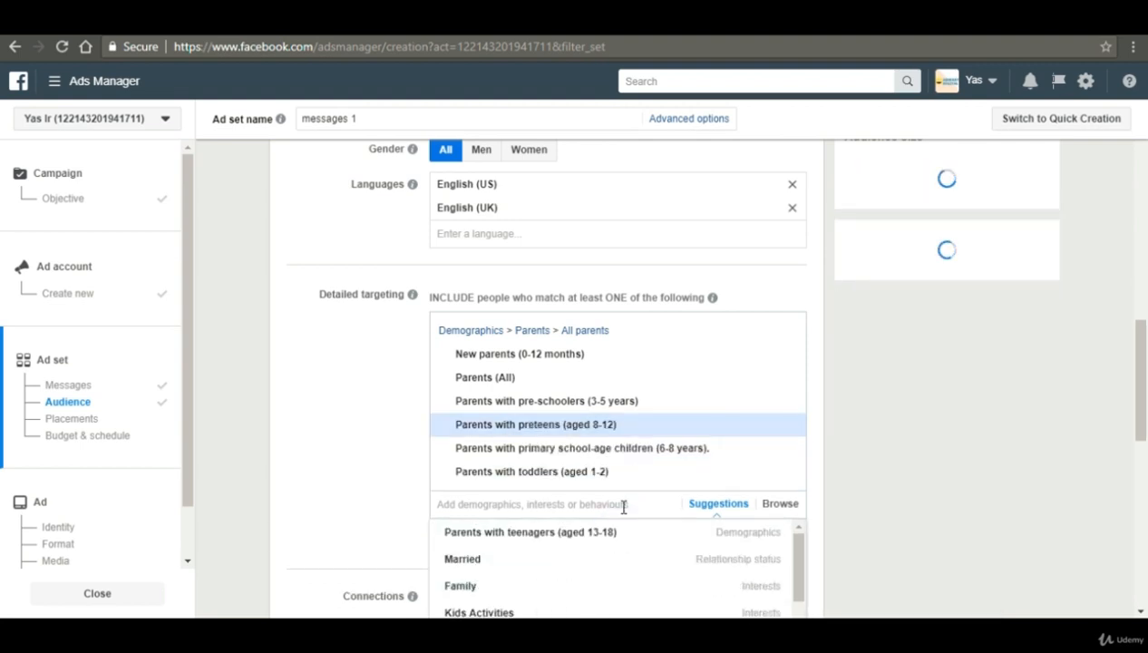
# - Include the suggested New baby interest in the detailed targeting and close the suggestions
pyautogui.scroll(-3, 594, 616)
pyautogui.scroll(-2, 642, 444)
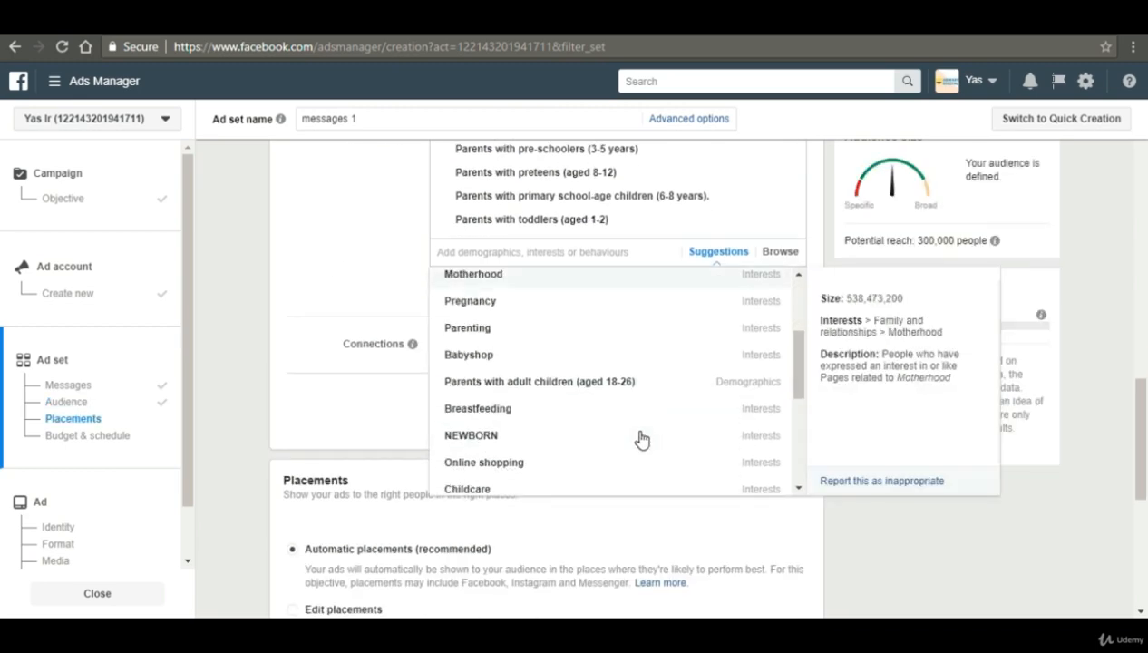
pyautogui.moveTo(641, 401)
pyautogui.scroll(-5, 641, 400)
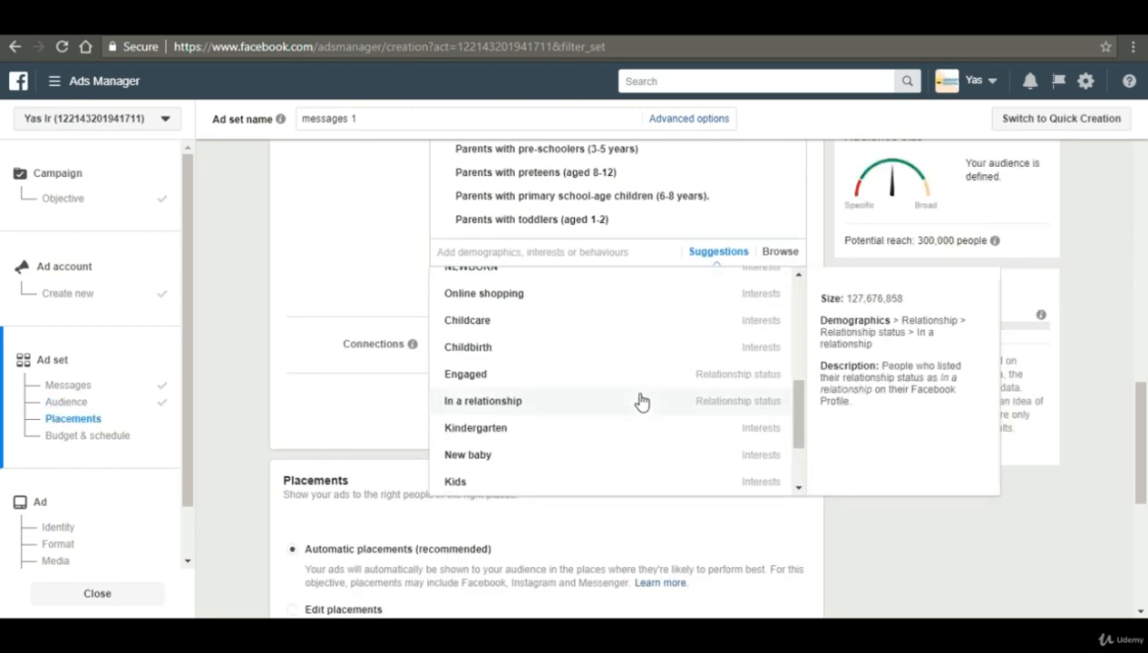
pyautogui.click(598, 354)
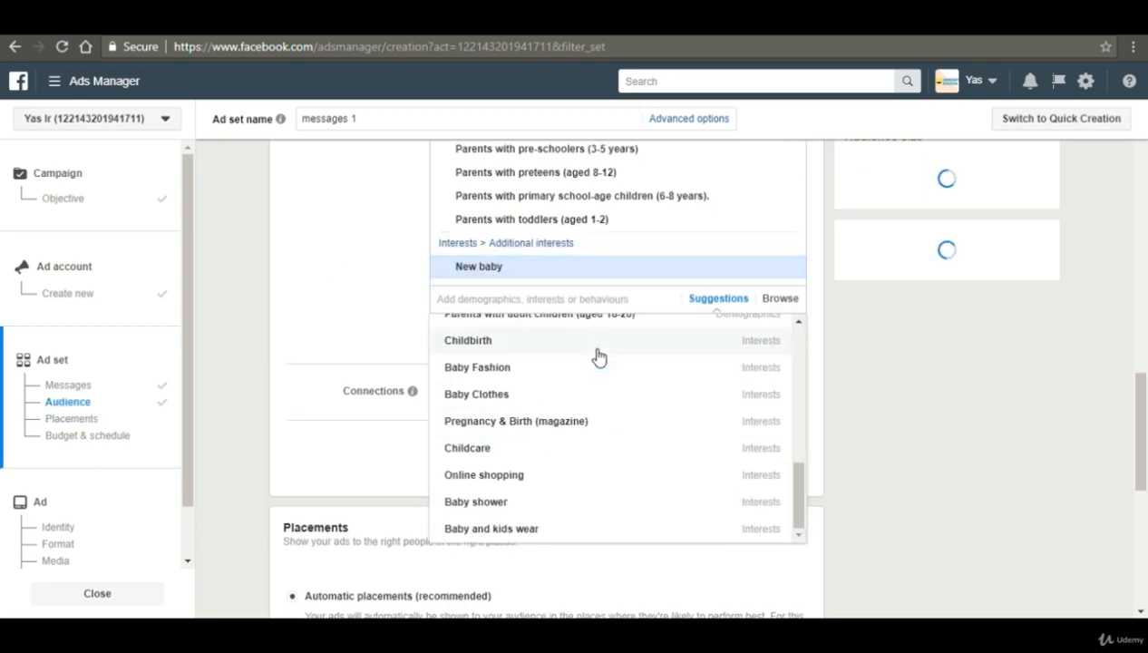
pyautogui.click(324, 377)
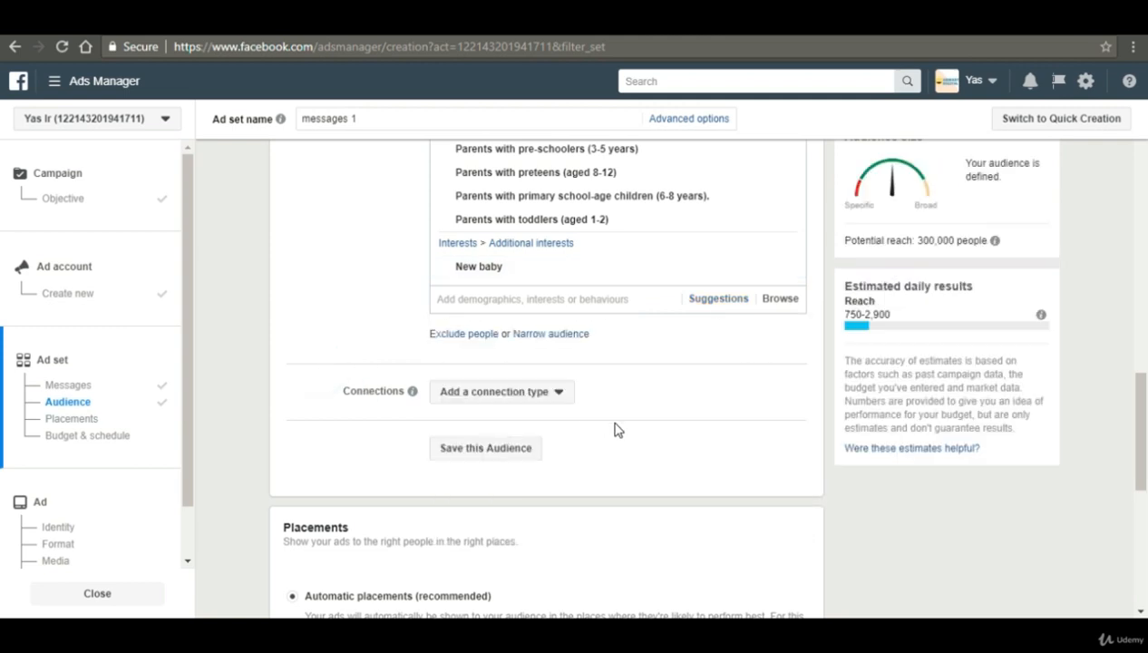
# - Browse the detailed targeting categories under Demographics and examine the Education options, including the education levels
pyautogui.scroll(1, 580, 428)
pyautogui.scroll(2, 568, 383)
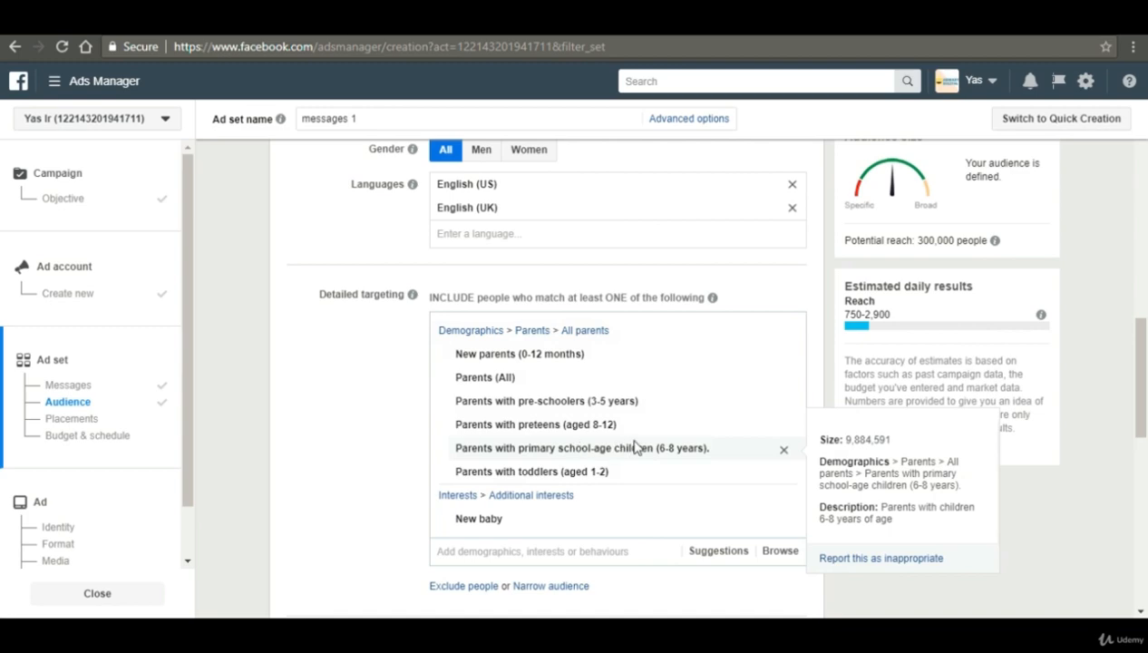
pyautogui.scroll(-1, 762, 494)
pyautogui.click(781, 467)
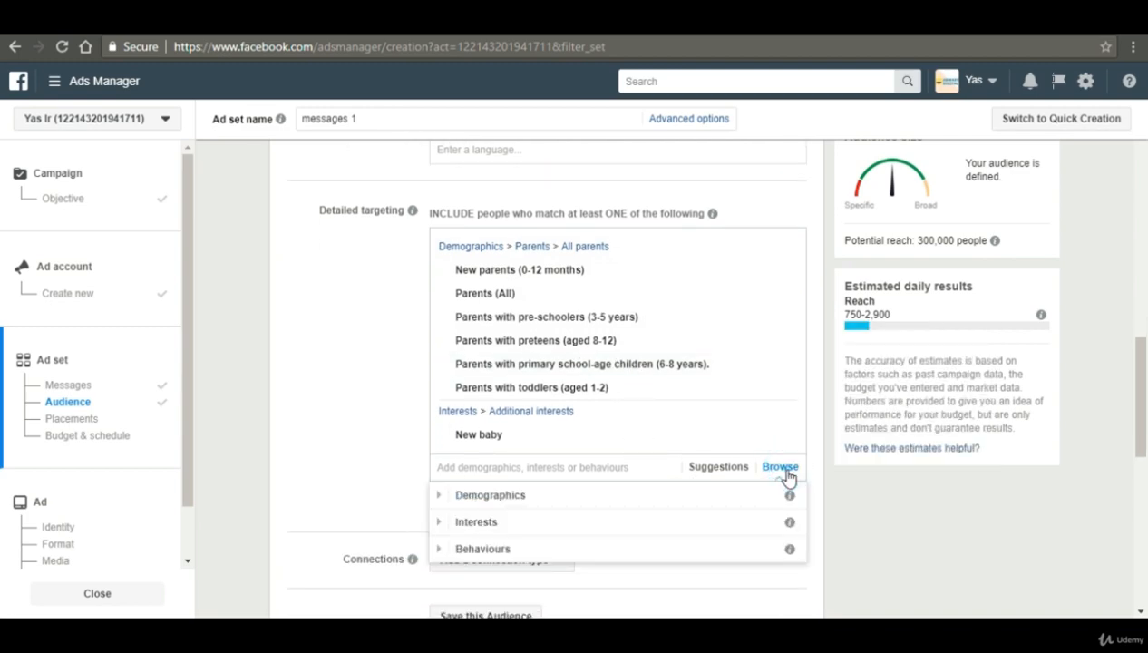
pyautogui.click(436, 498)
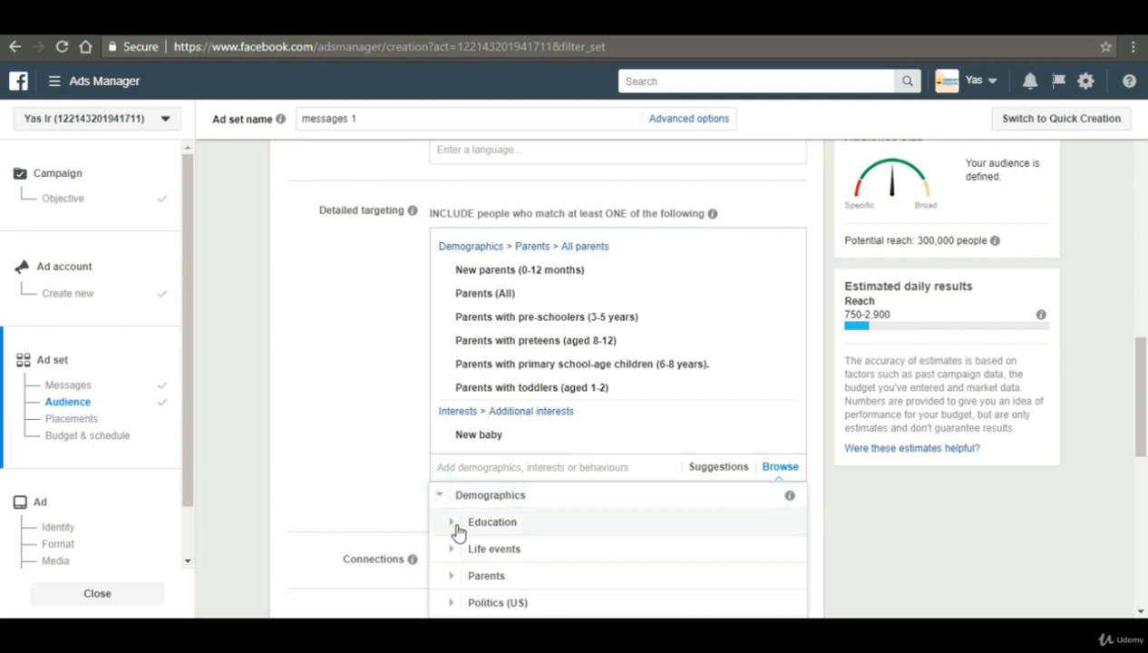
pyautogui.click(456, 526)
pyautogui.click(458, 528)
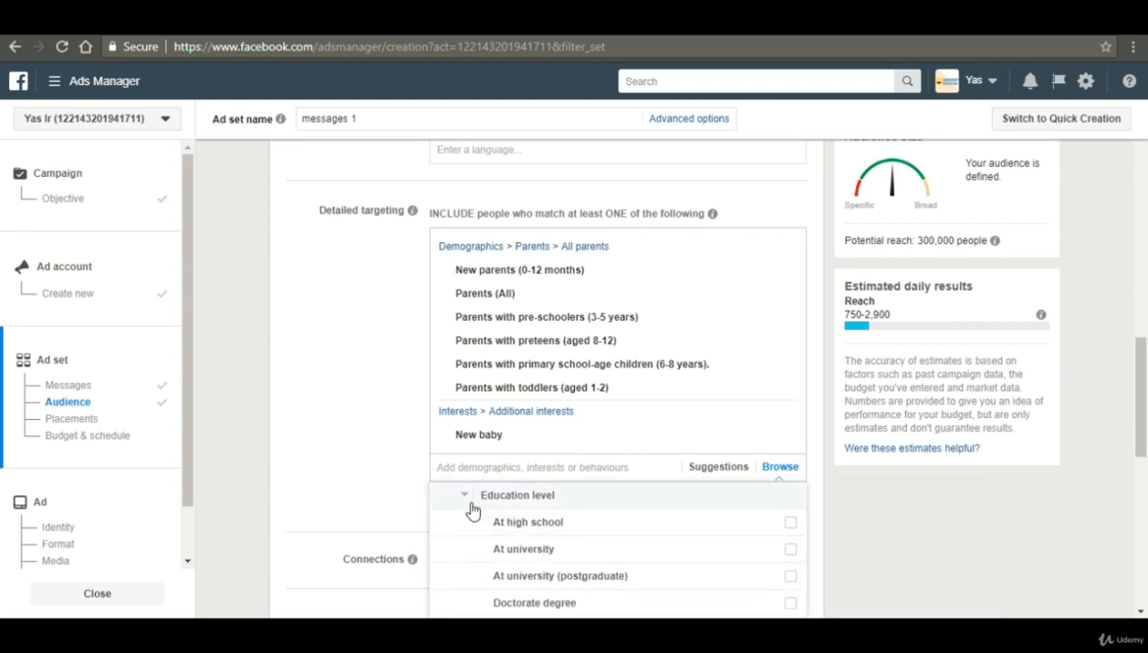
pyautogui.click(464, 499)
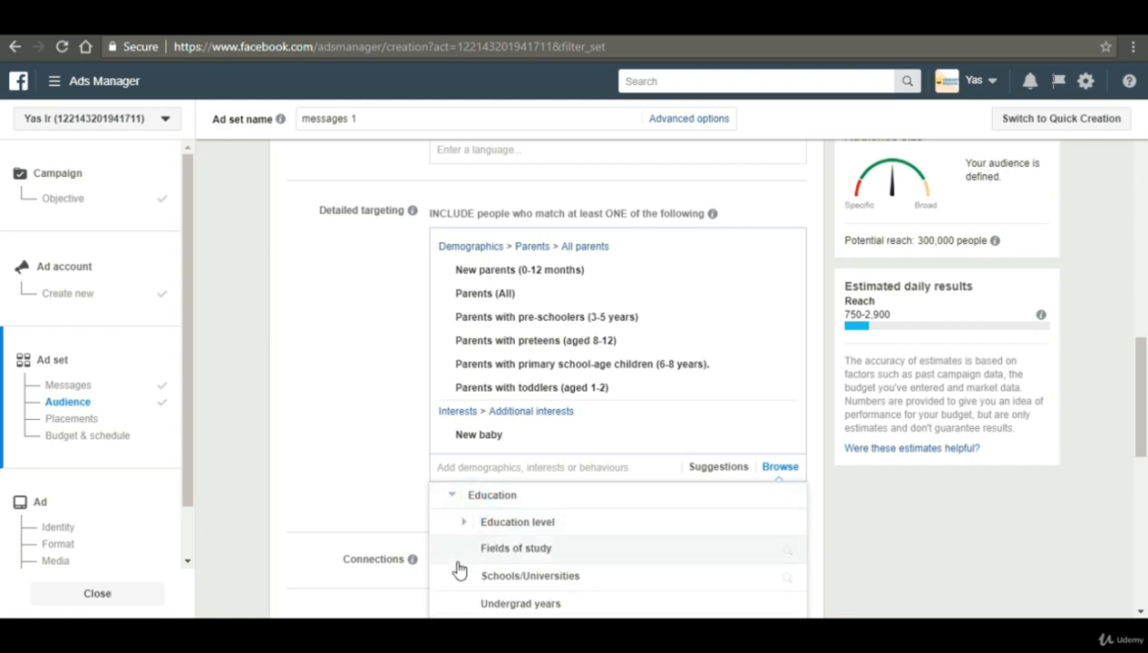
pyautogui.click(452, 495)
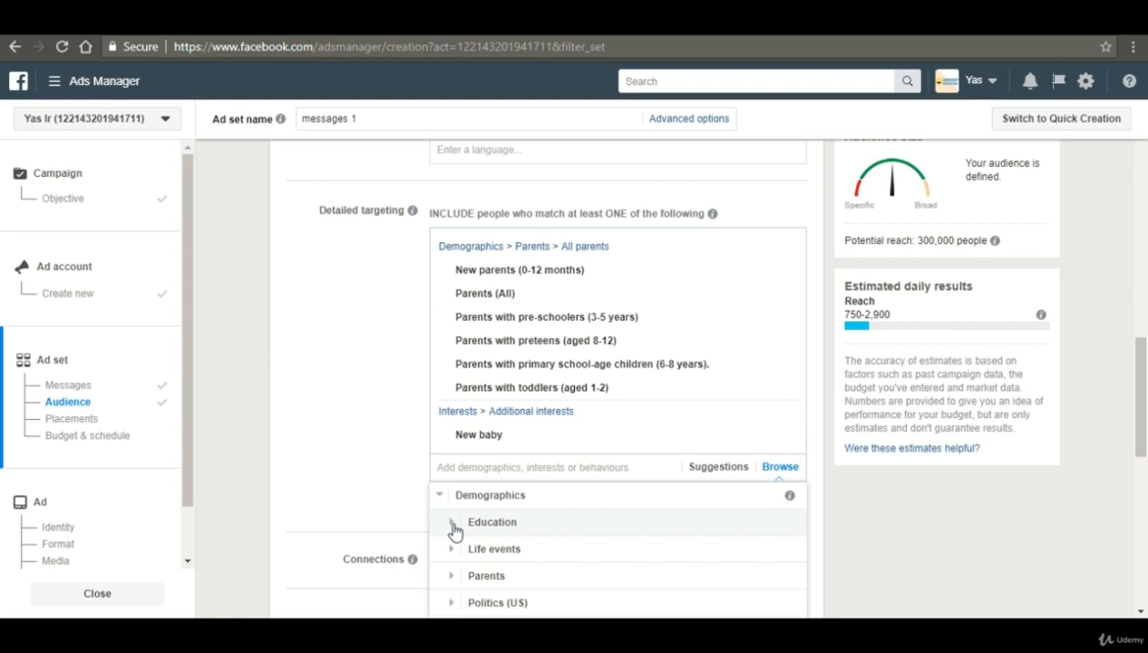
# - Examine the Life events demographics available for detailed targeting, from Anniversary through to Recently moved
pyautogui.scroll(-1, 454, 549)
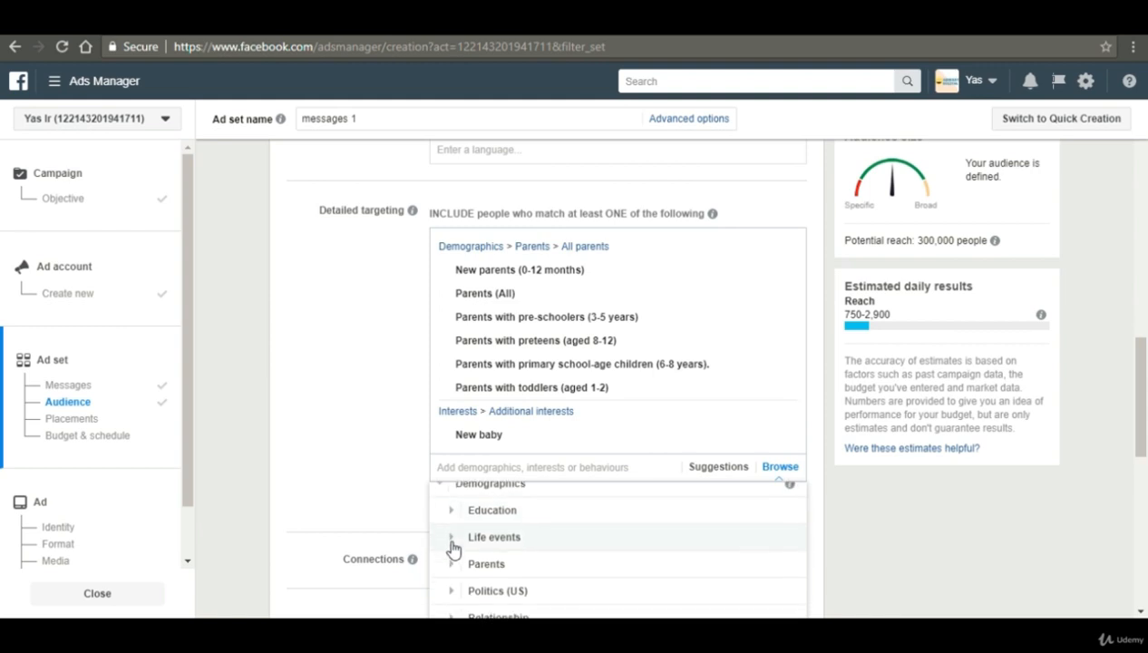
pyautogui.click(451, 536)
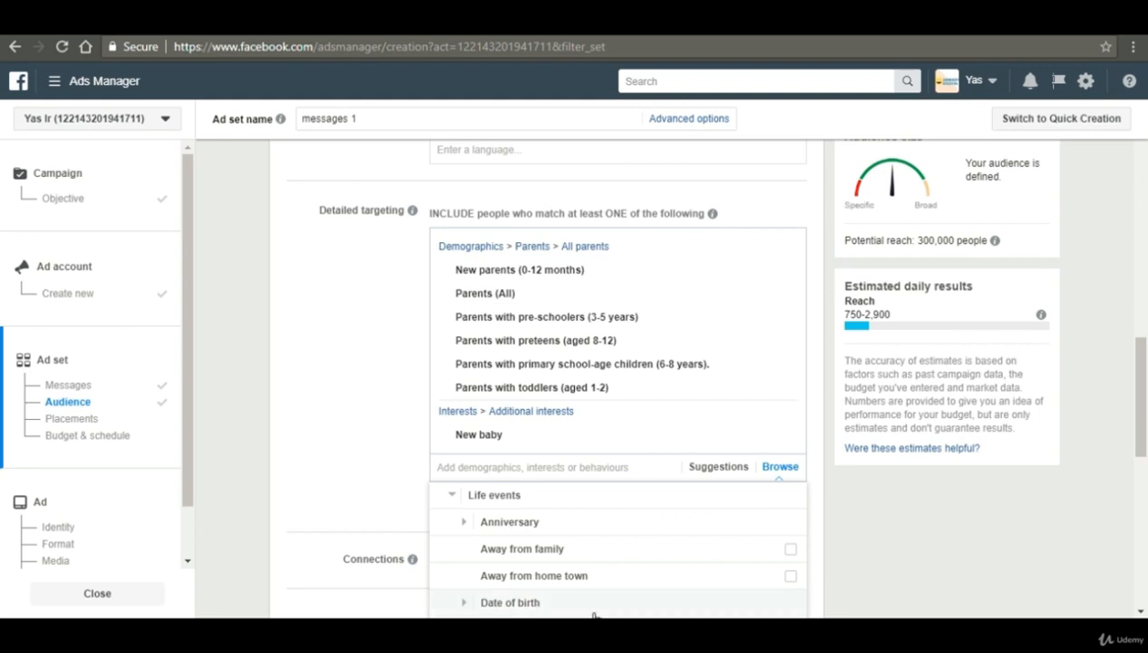
pyautogui.scroll(-1, 484, 542)
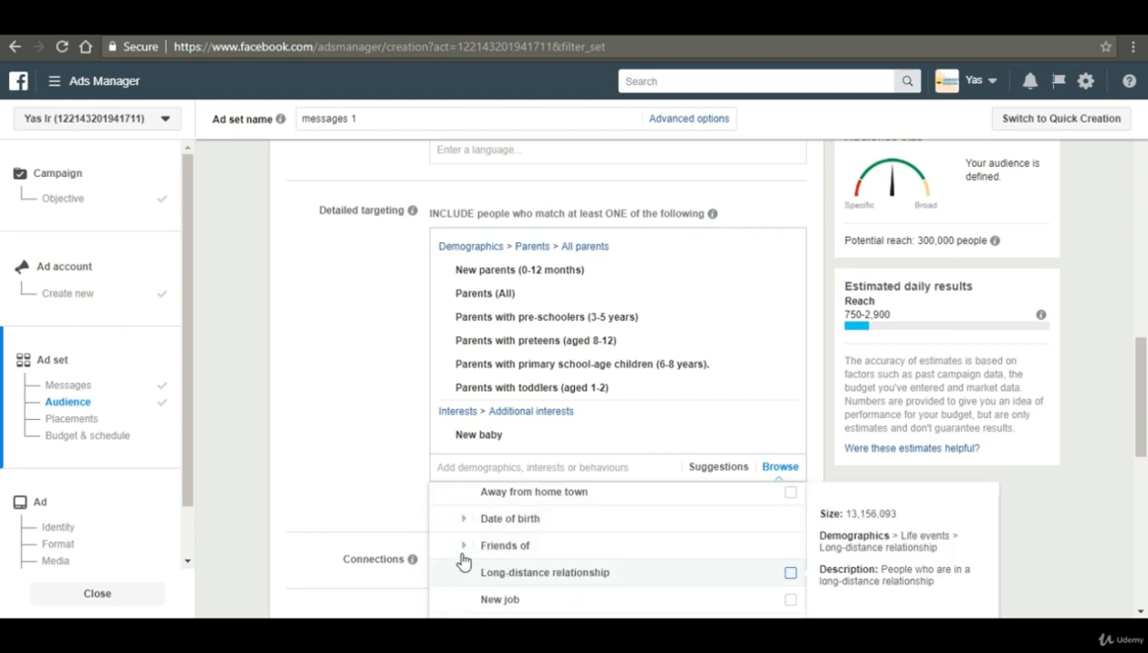
pyautogui.scroll(-2, 461, 560)
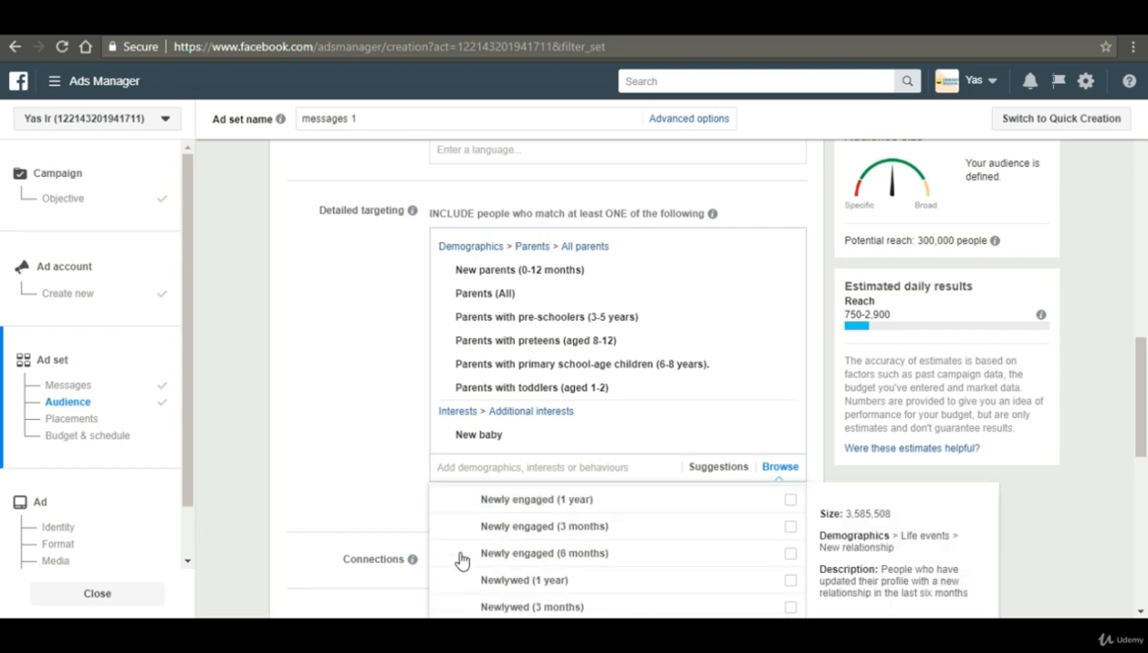
pyautogui.scroll(2, 461, 560)
pyautogui.scroll(-3, 461, 560)
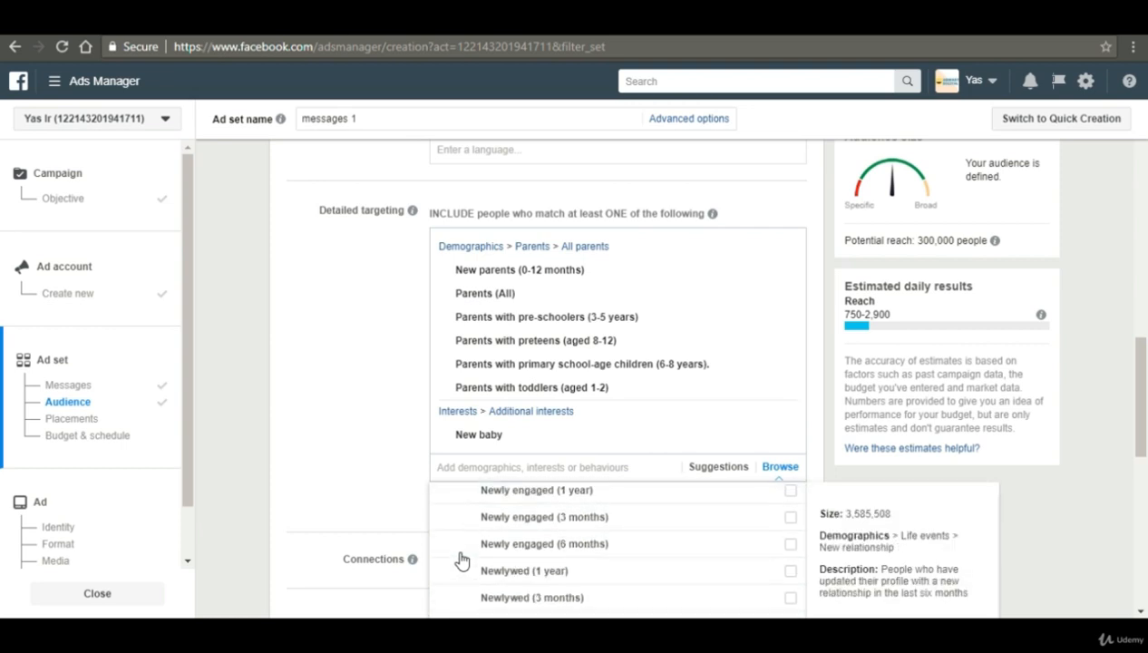
pyautogui.scroll(-1, 460, 560)
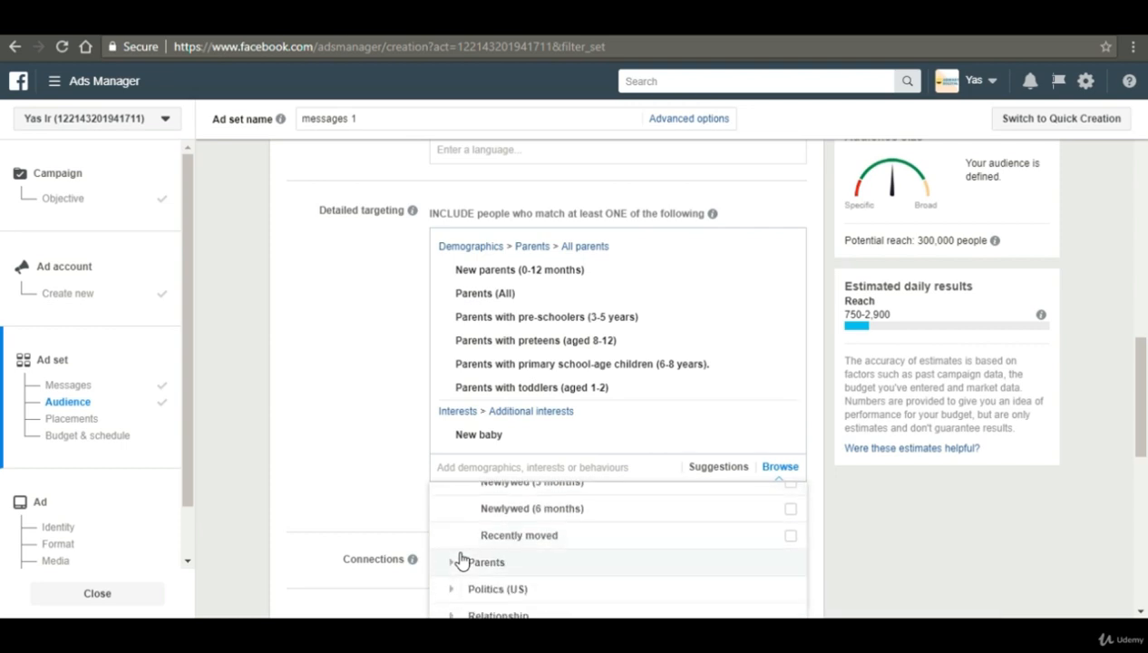
# - Examine the All parents demographics to see which parent age groups are included in the targeting
pyautogui.click(446, 560)
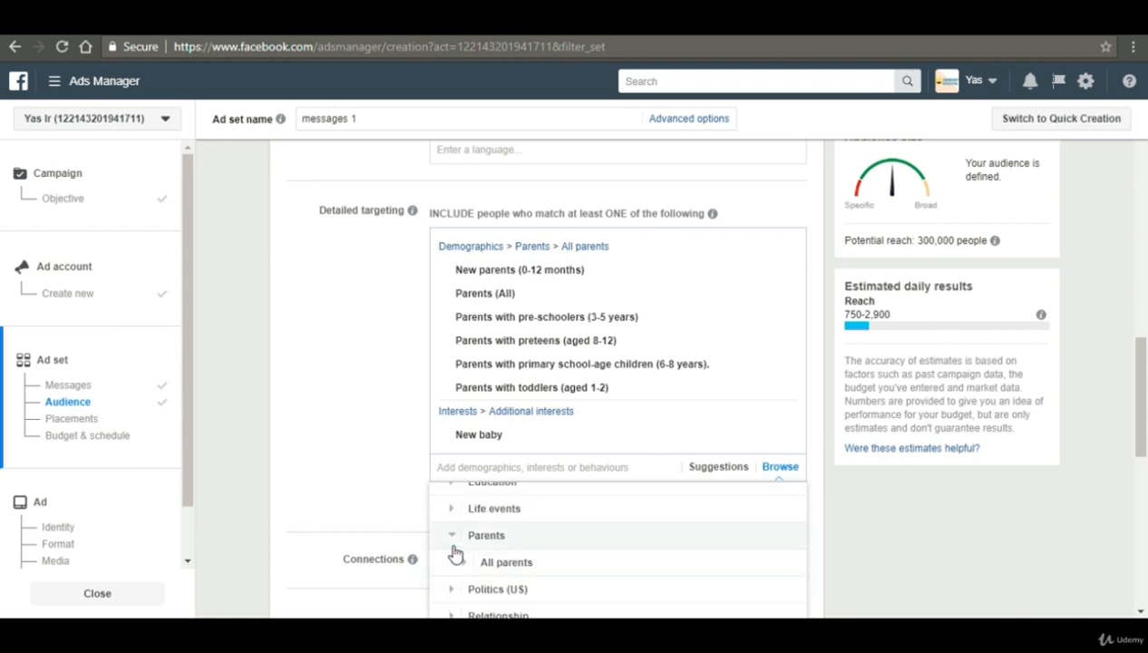
pyautogui.click(464, 564)
pyautogui.scroll(-3, 481, 563)
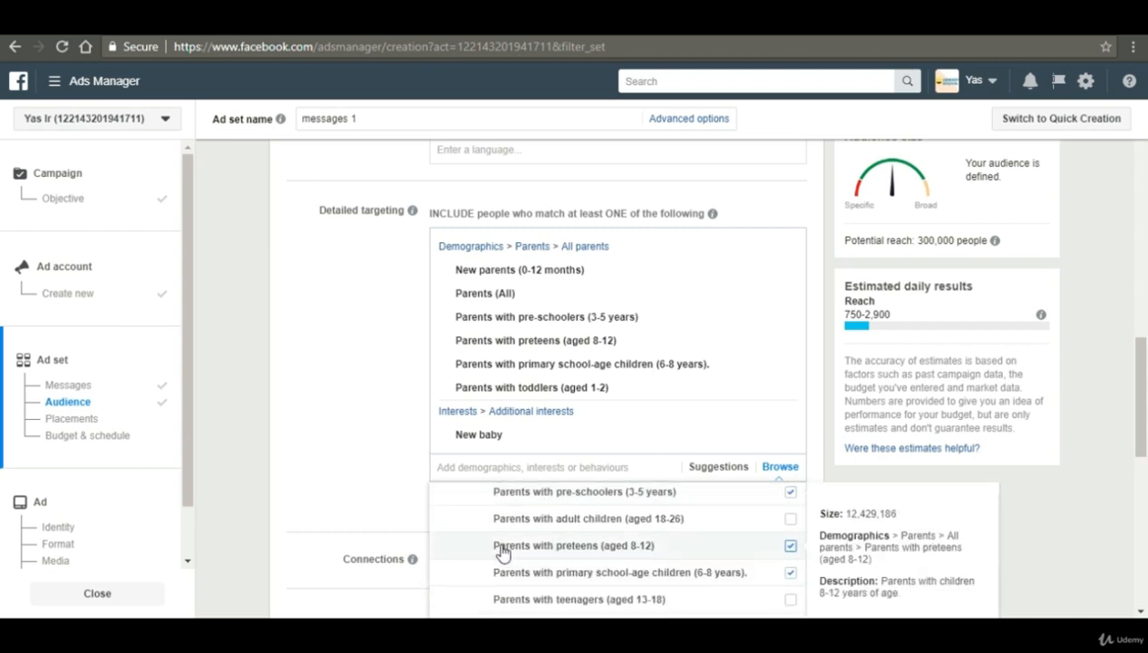
pyautogui.scroll(-3, 746, 548)
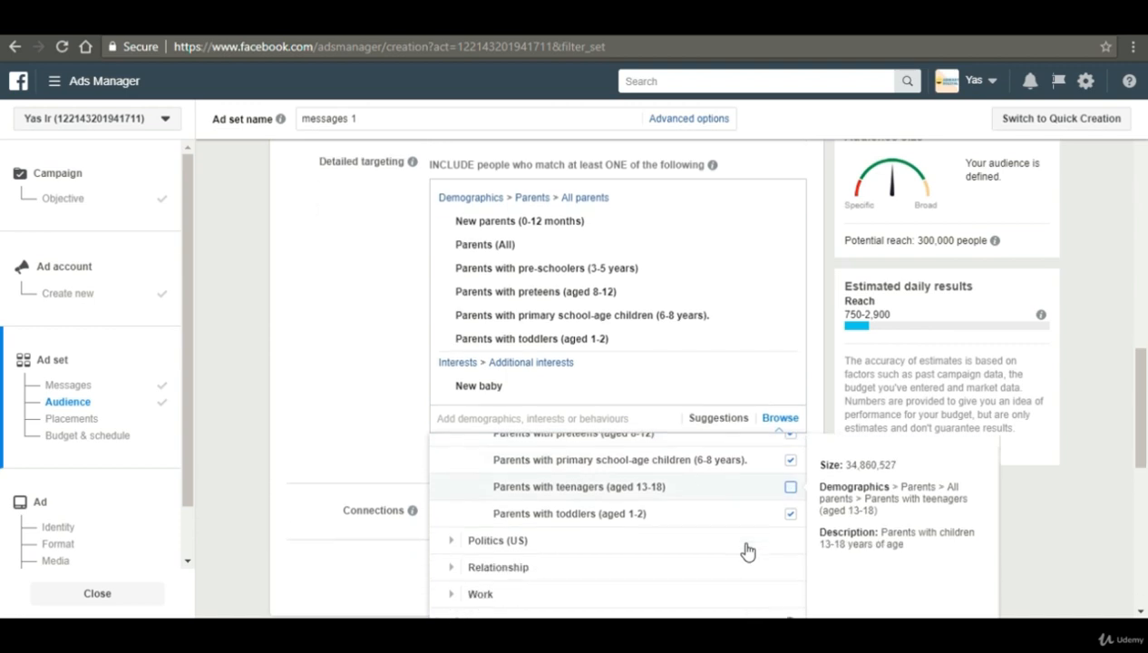
# - Examine the Relationship status demographics and the Interests categories, and close the detailed targeting browse list
pyautogui.scroll(-1, 745, 549)
pyautogui.click(451, 533)
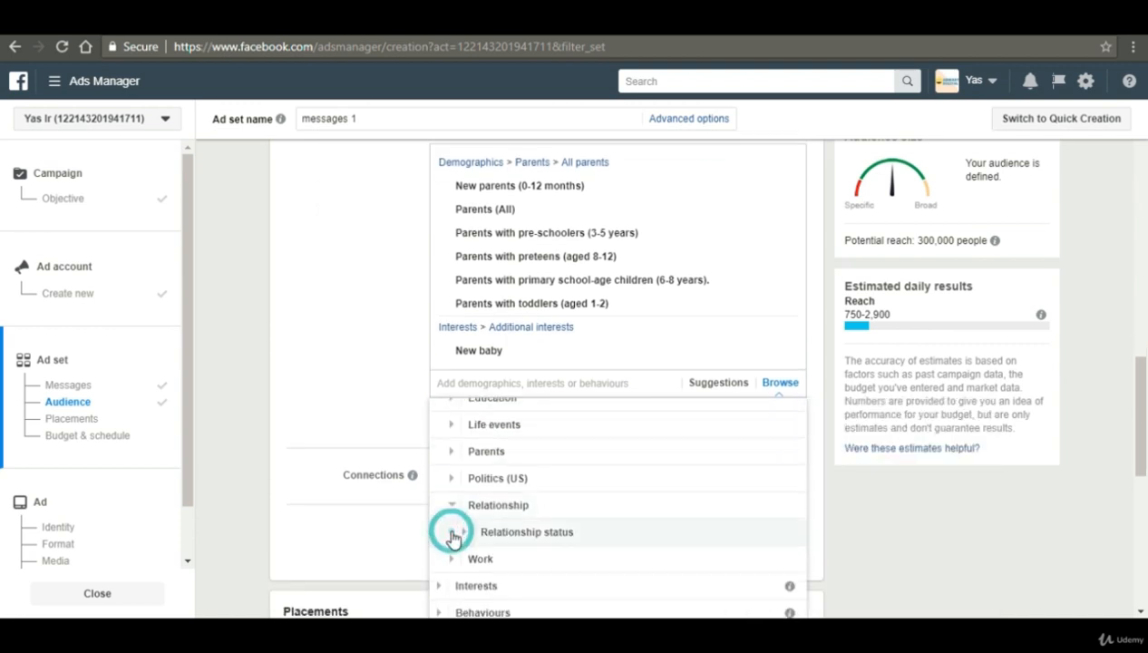
pyautogui.scroll(-1, 452, 537)
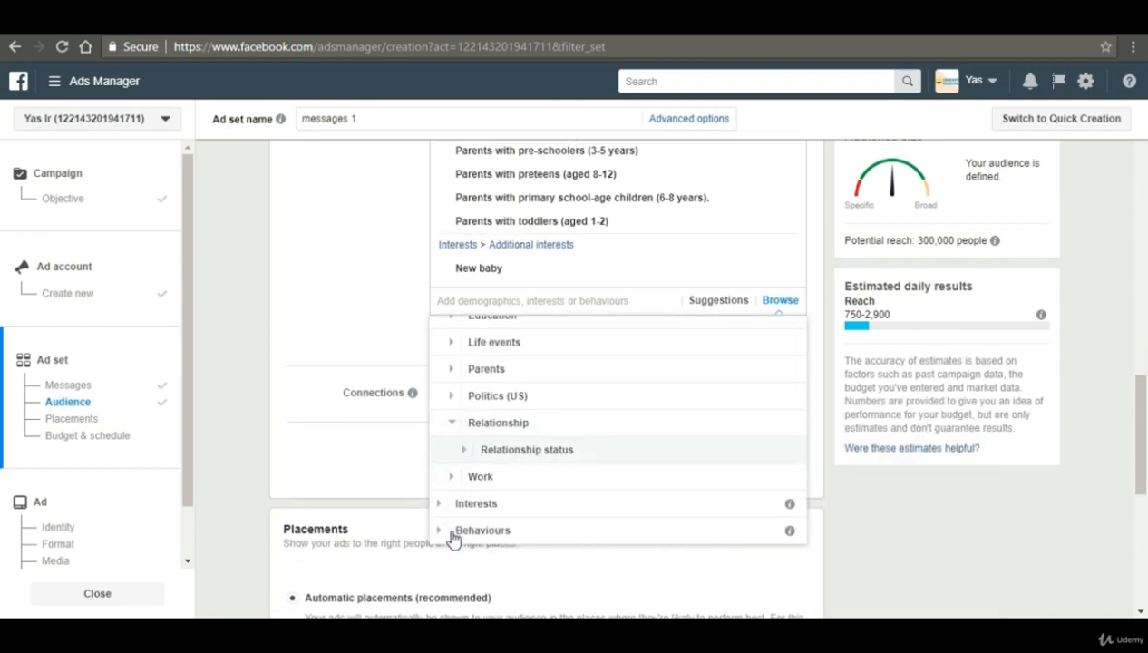
pyautogui.click(463, 451)
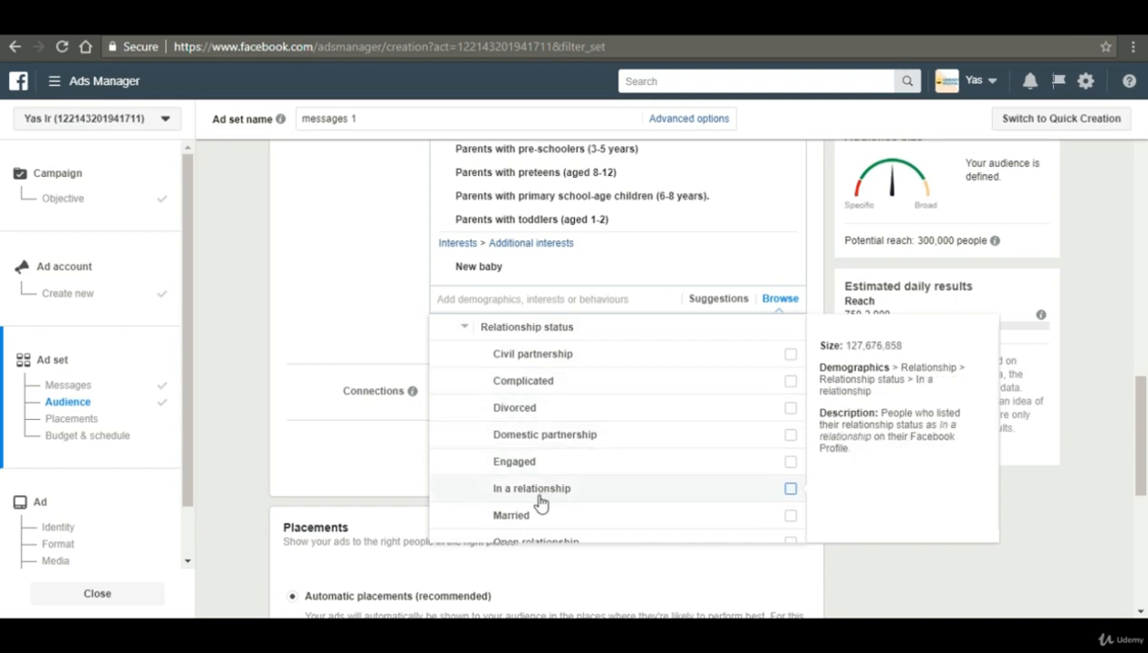
pyautogui.scroll(-1, 540, 502)
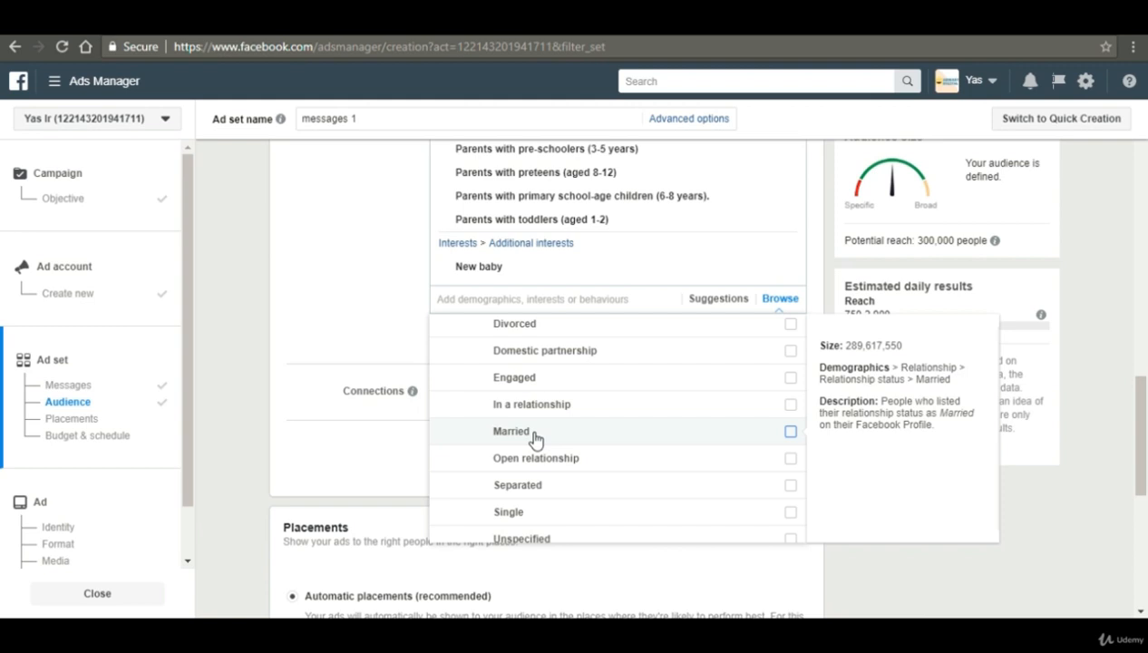
pyautogui.scroll(-1, 535, 440)
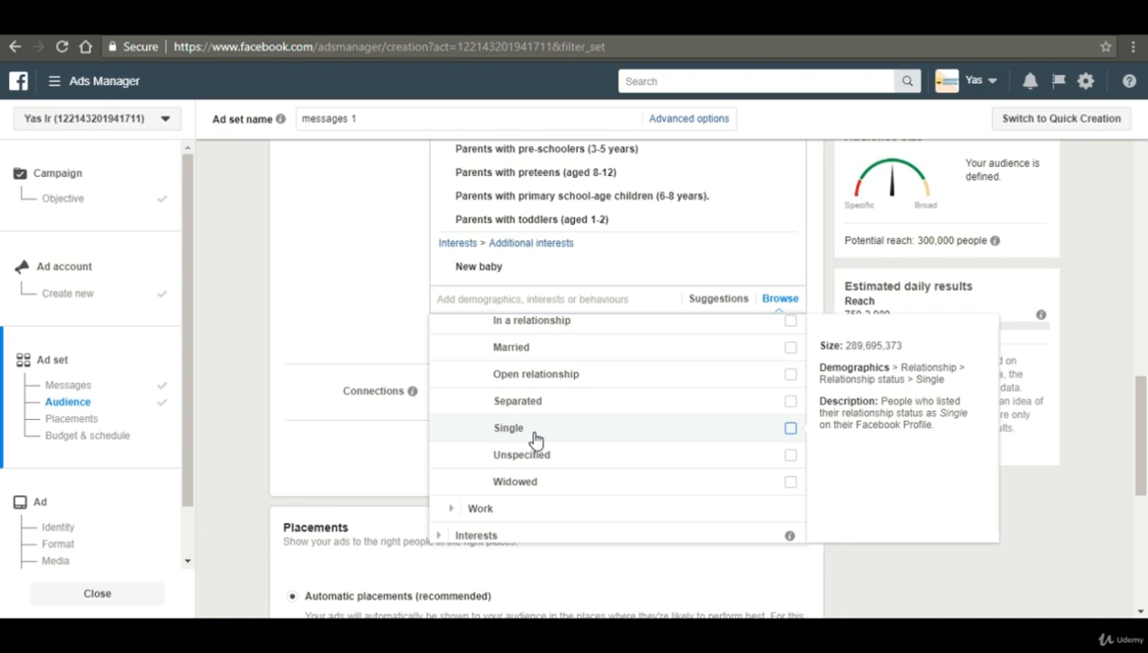
pyautogui.scroll(-1, 535, 440)
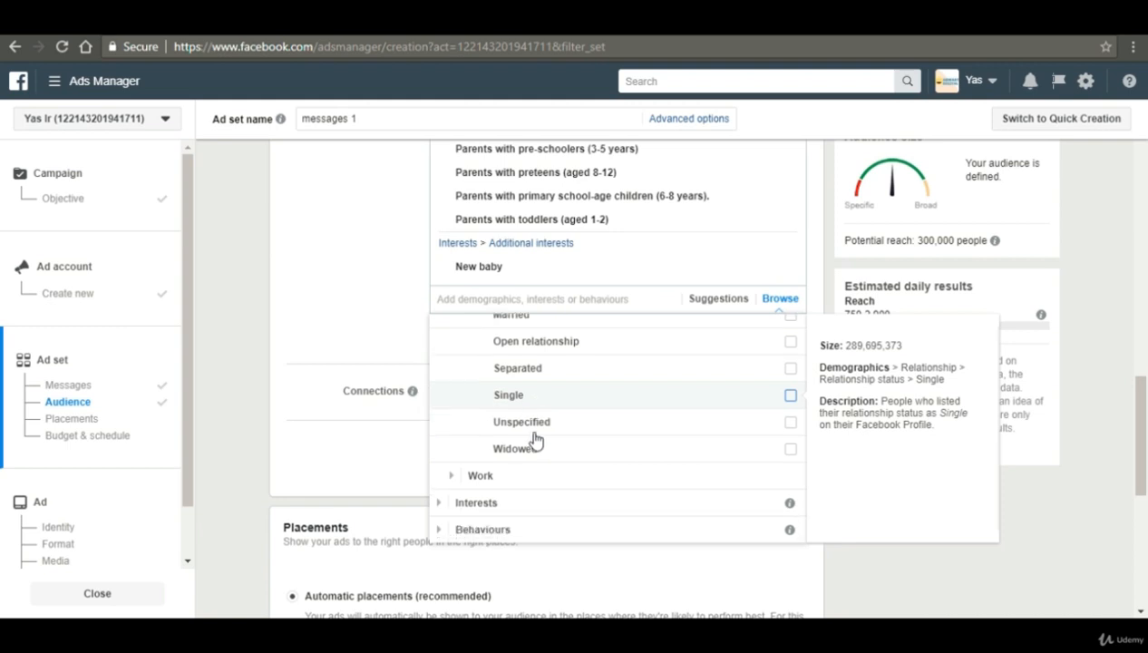
pyautogui.click(447, 503)
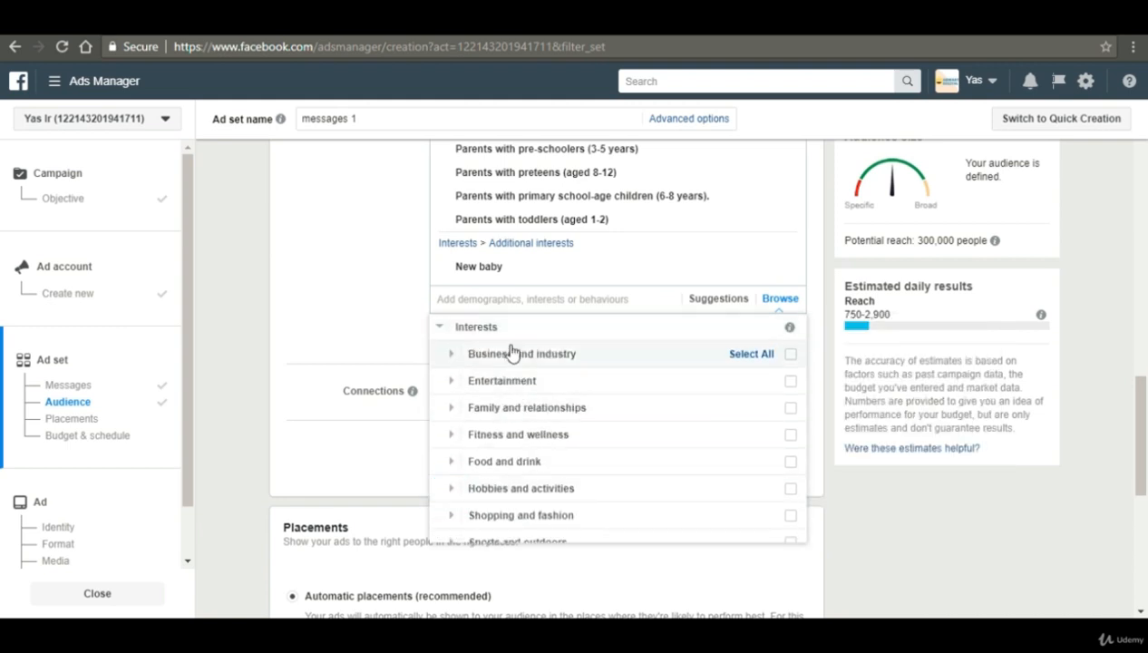
pyautogui.click(329, 312)
# - Search the detailed targeting options for "daraz", include the Daraz Online Shopping interest and check the potential reach
pyautogui.click(484, 299)
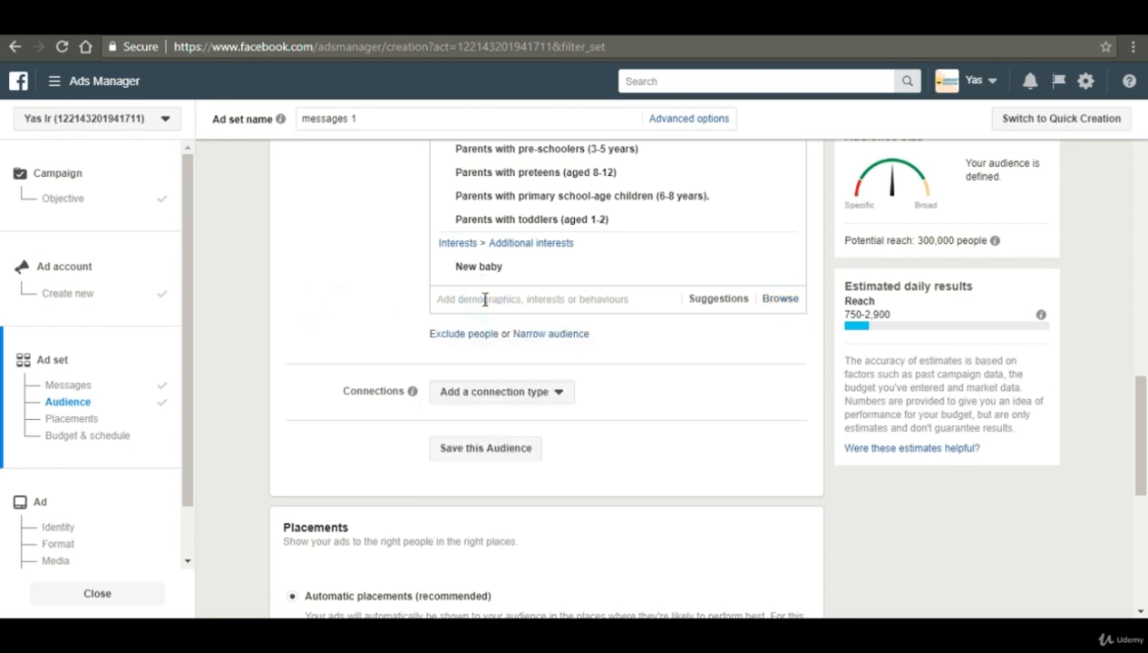
pyautogui.write('daraz')
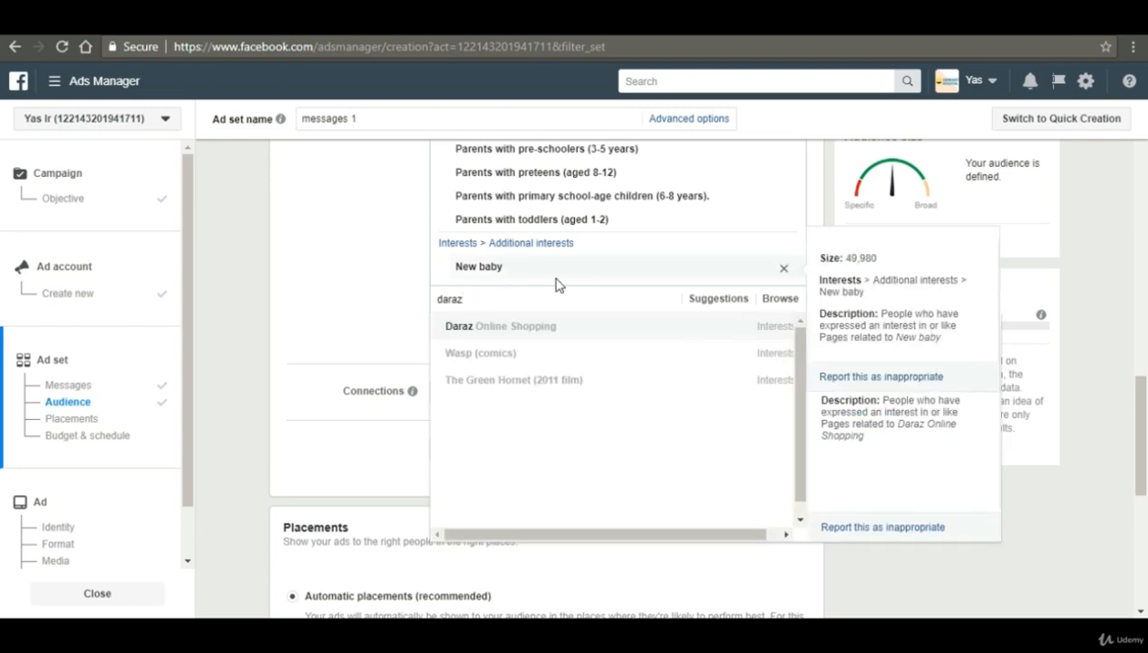
pyautogui.click(536, 336)
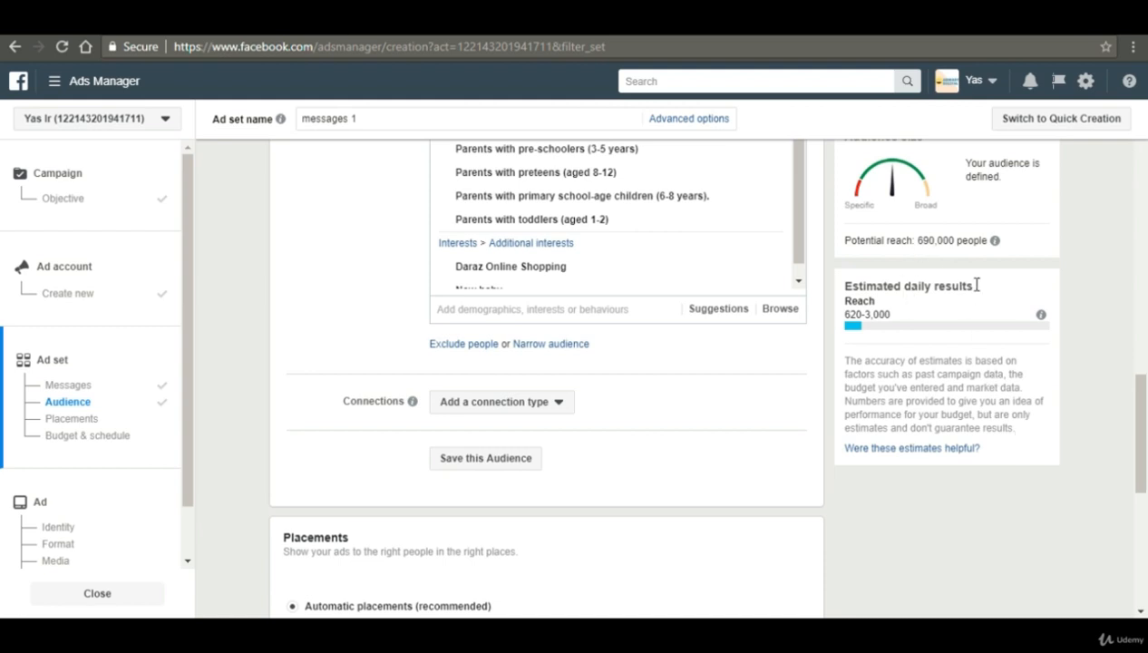
pyautogui.moveTo(994, 241)
# - Switch the ad set from automatic to edited placements and limit the device types to Mobile by removing Desktop
pyautogui.scroll(-1, 689, 312)
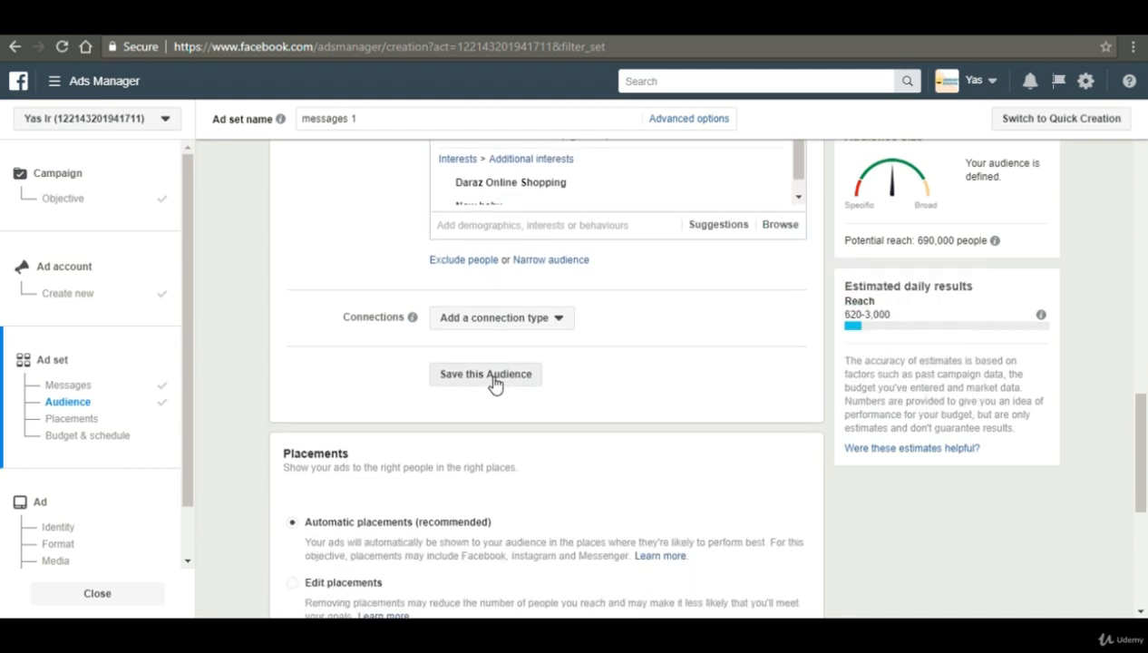
pyautogui.scroll(-4, 494, 381)
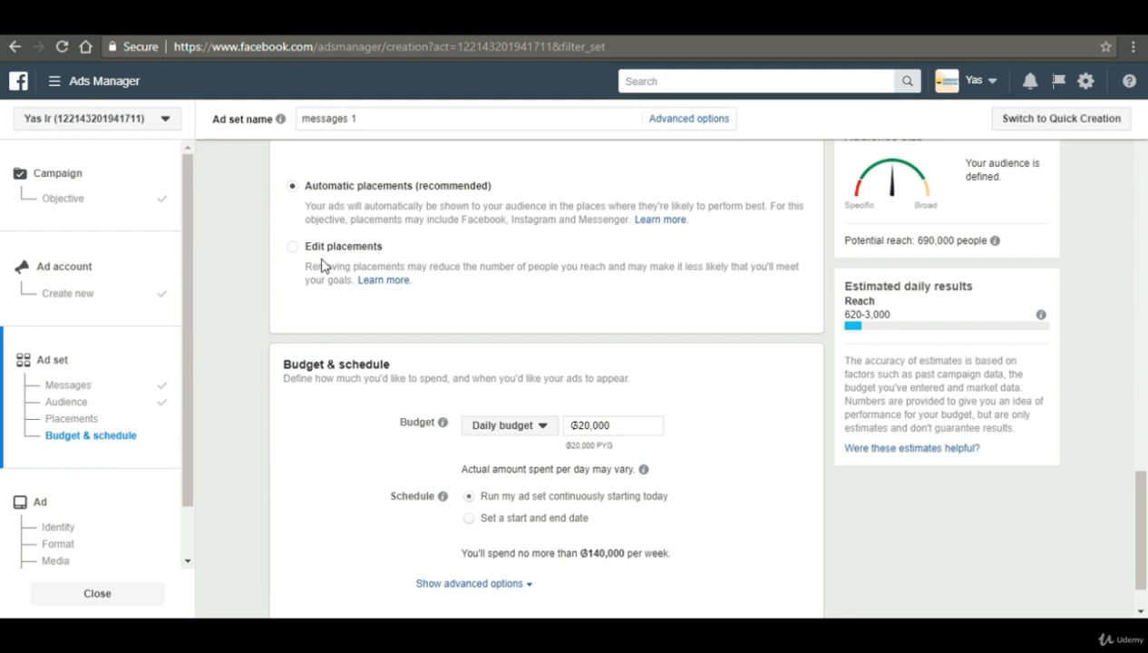
pyautogui.click(287, 250)
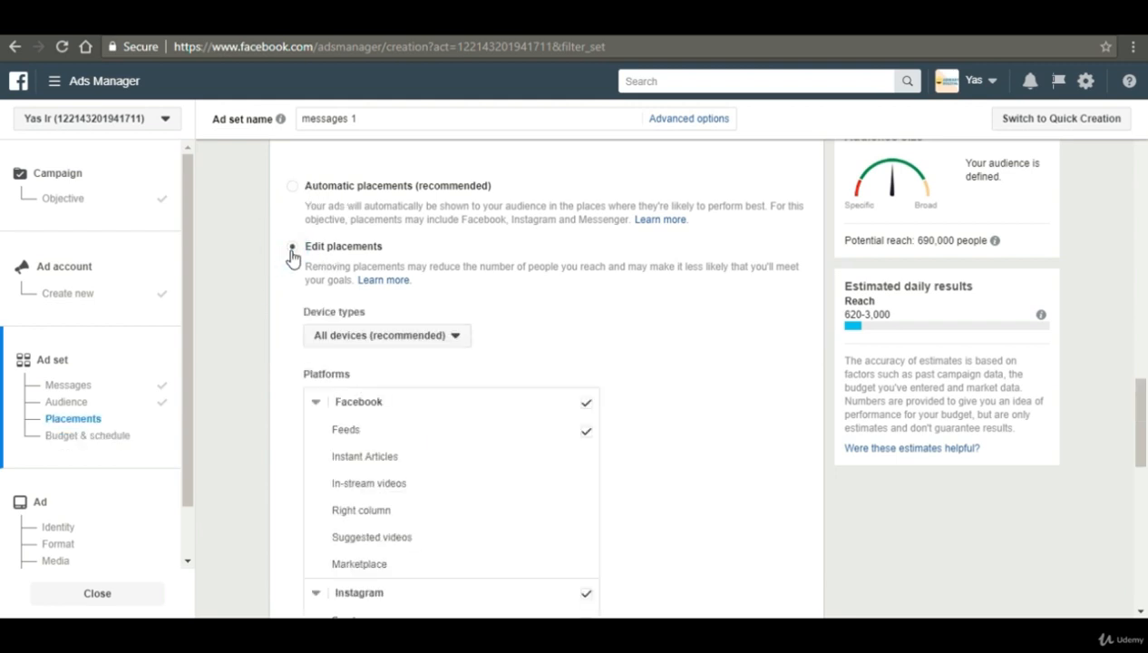
pyautogui.scroll(-1, 575, 328)
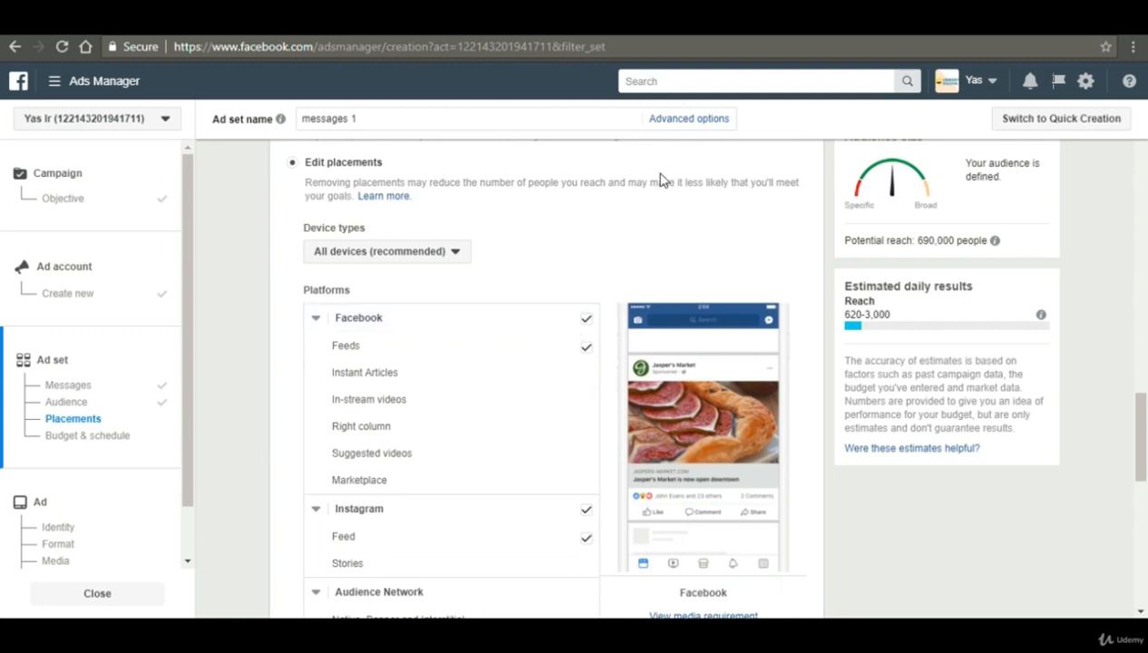
pyautogui.click(468, 253)
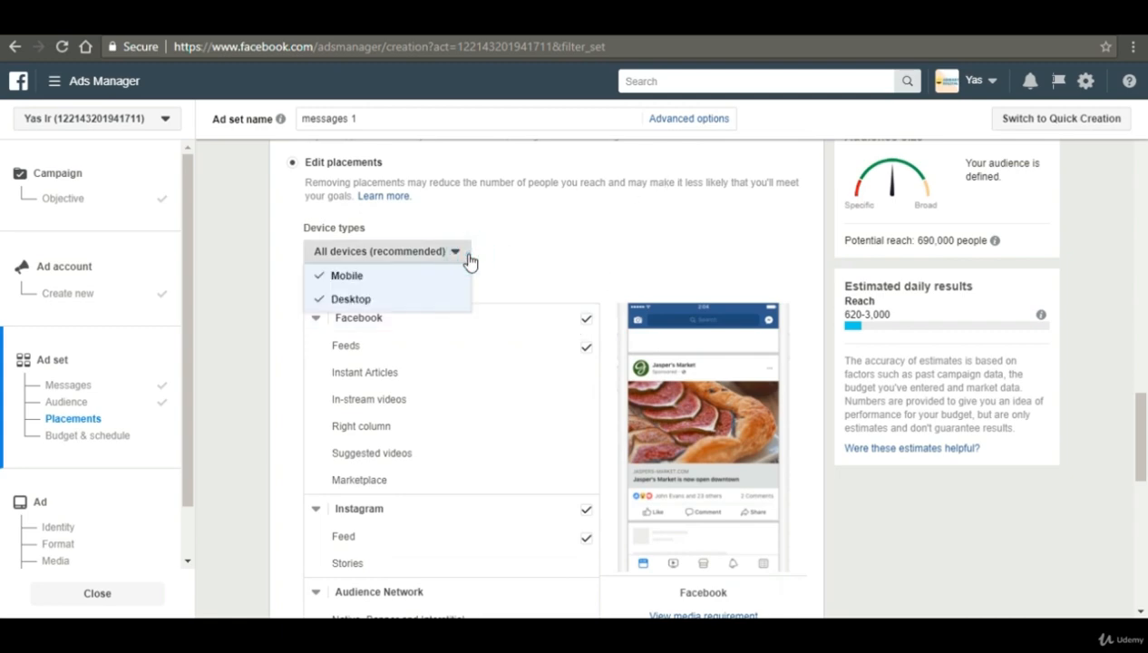
pyautogui.click(324, 299)
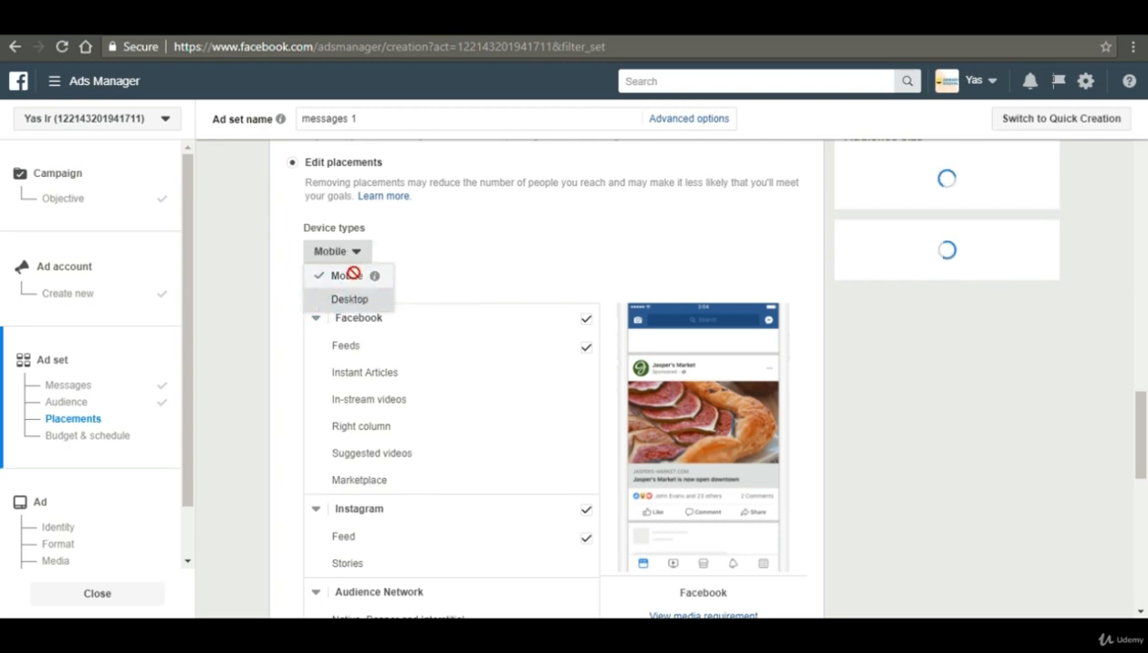
pyautogui.click(456, 260)
# - Review the selected Facebook, Instagram, Audience Network and Messenger placements and the choices for specific mobile devices and operating systems
pyautogui.scroll(-1, 457, 263)
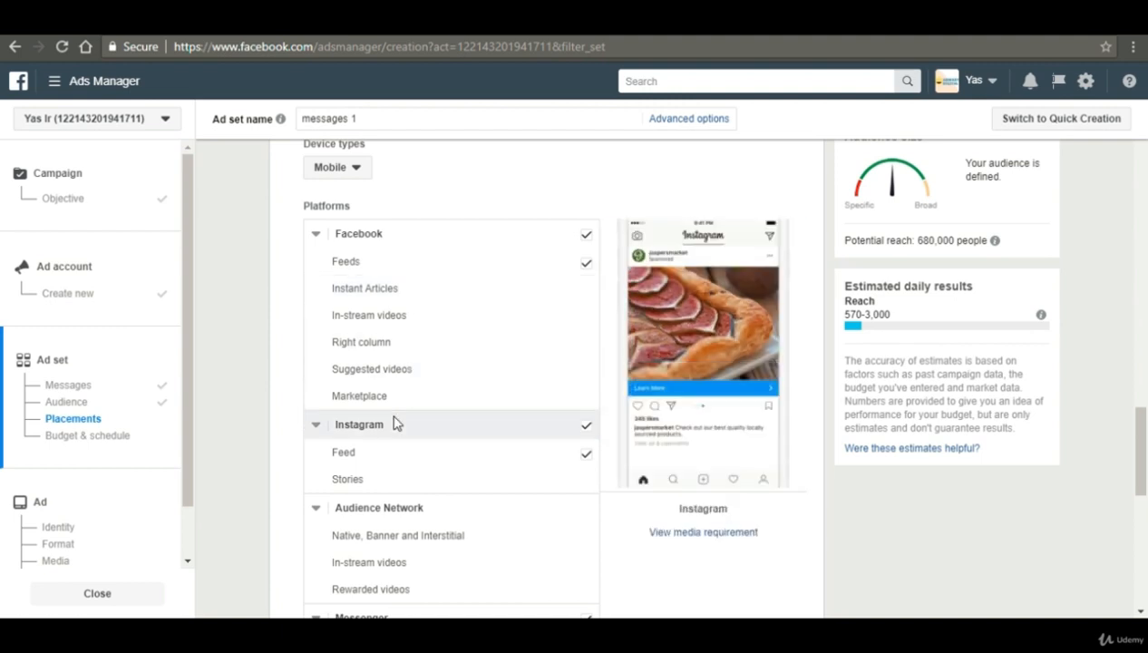
pyautogui.scroll(-2, 405, 390)
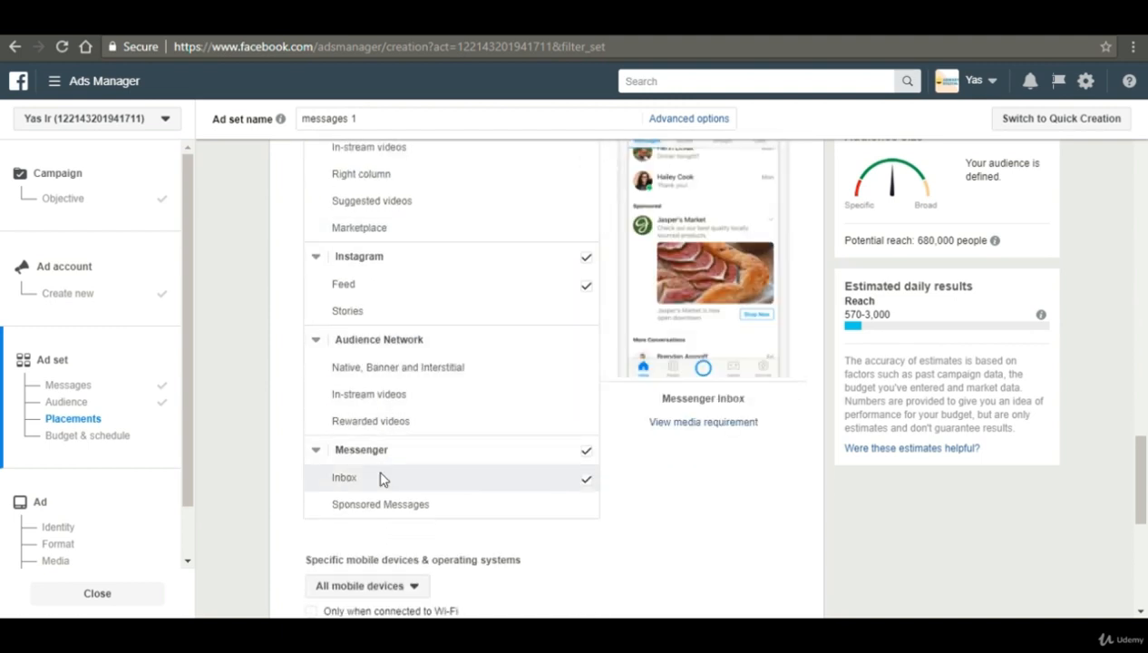
pyautogui.scroll(-1, 379, 477)
pyautogui.scroll(-2, 396, 444)
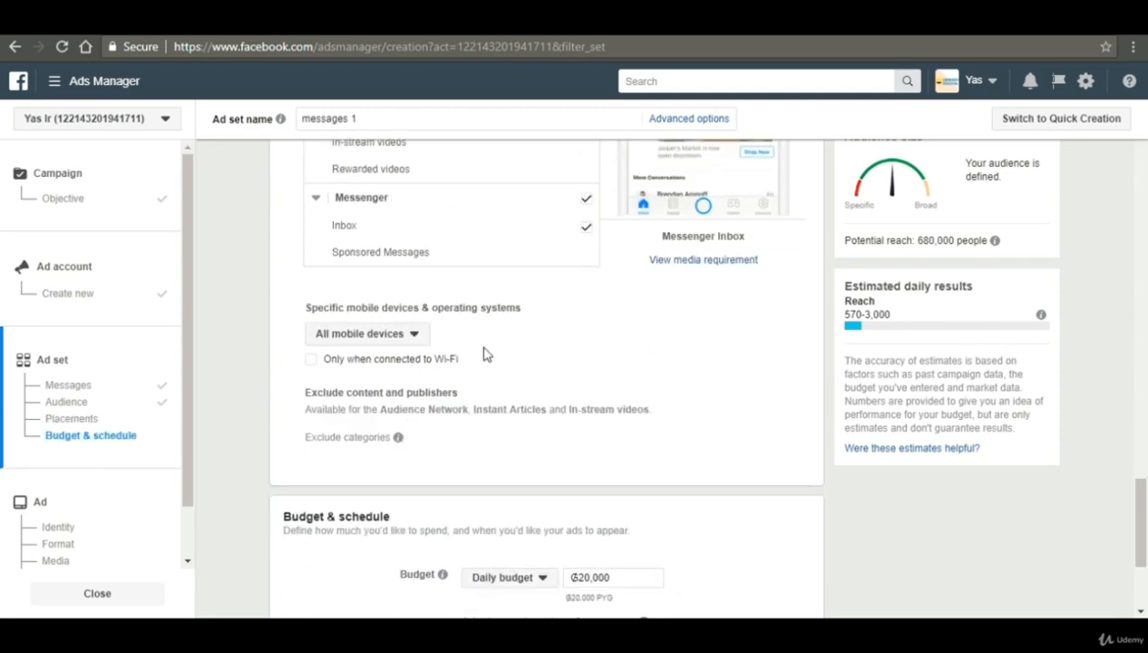
pyautogui.click(393, 343)
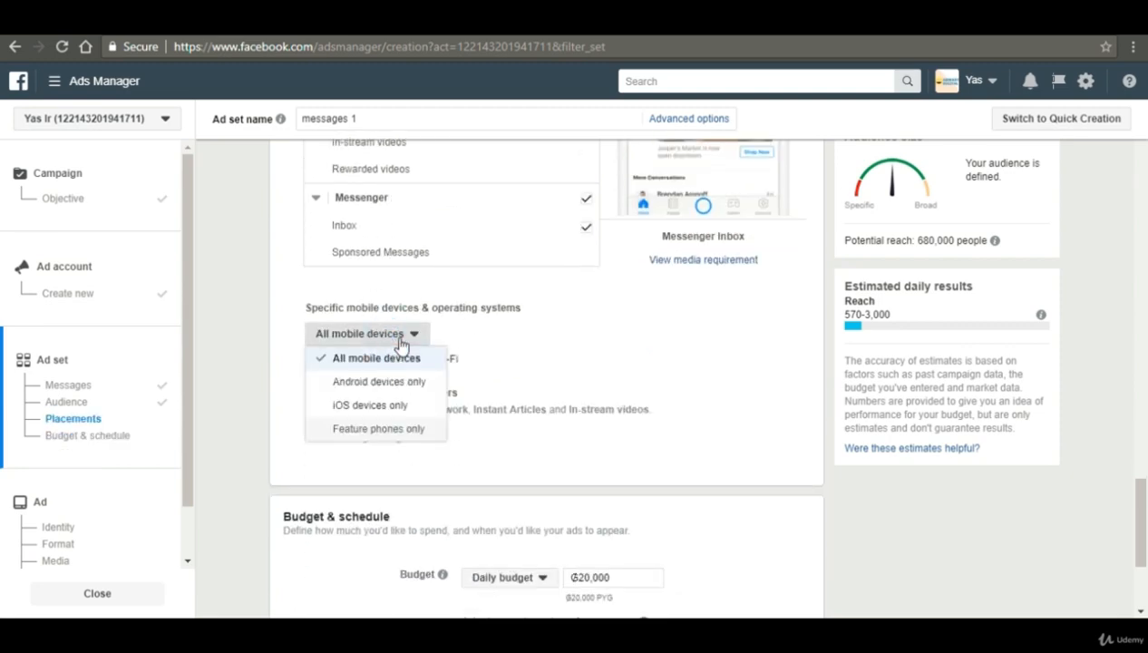
pyautogui.click(399, 339)
pyautogui.click(400, 339)
pyautogui.click(311, 284)
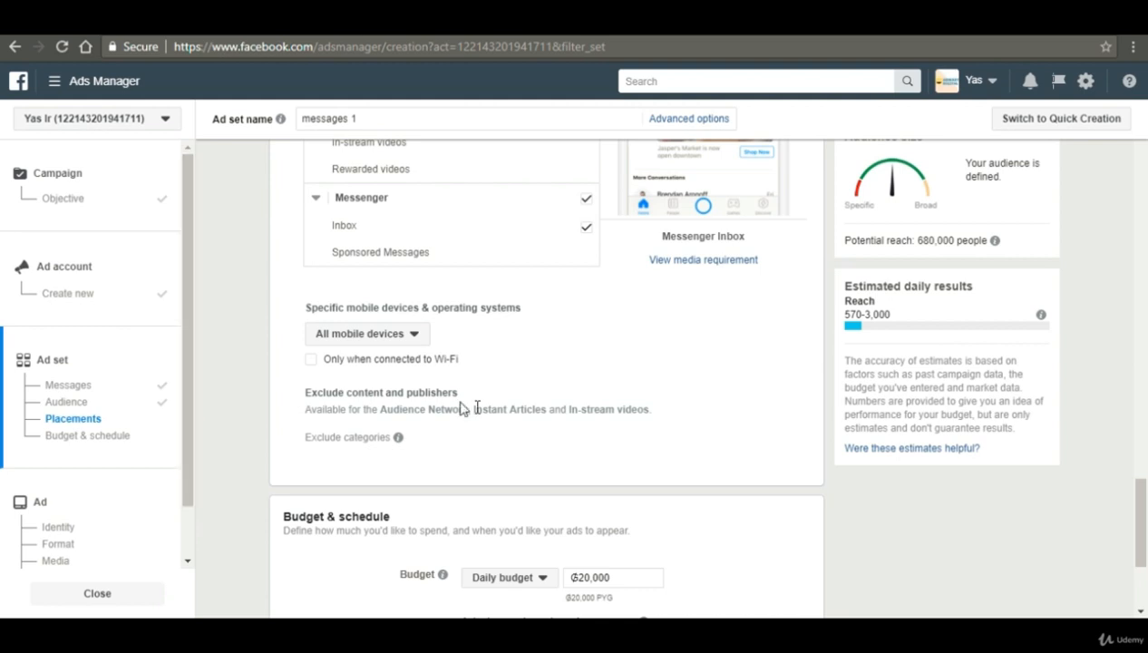
# - Examine the Budget & schedule section of the ad set and the available budget types
pyautogui.scroll(-1, 467, 408)
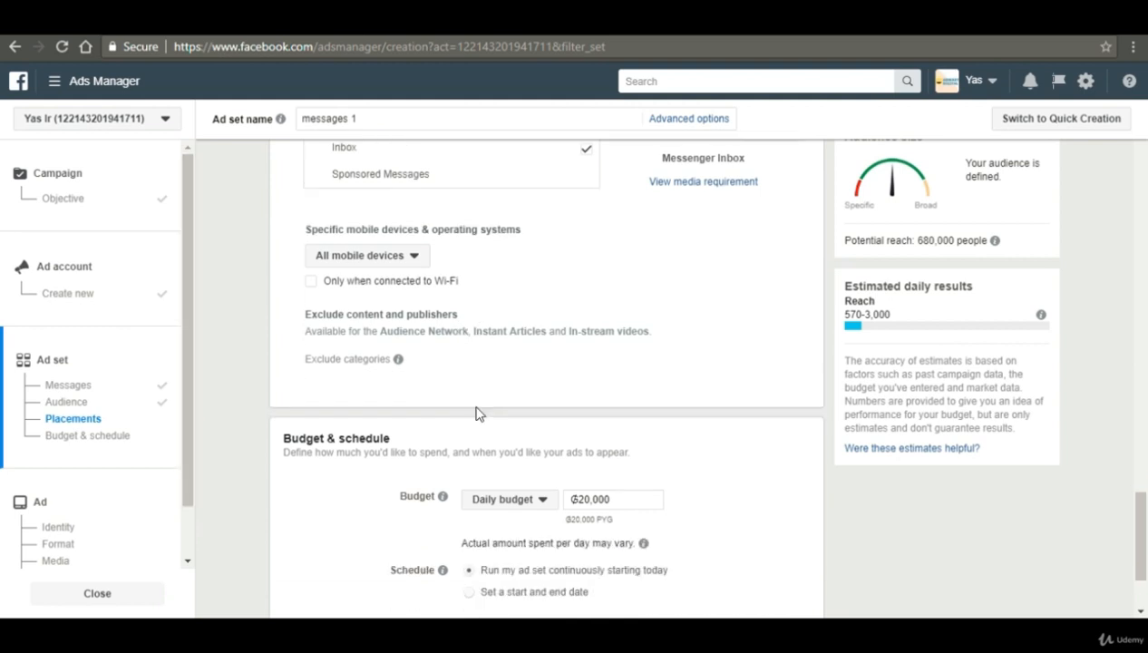
pyautogui.click(521, 501)
pyautogui.click(524, 508)
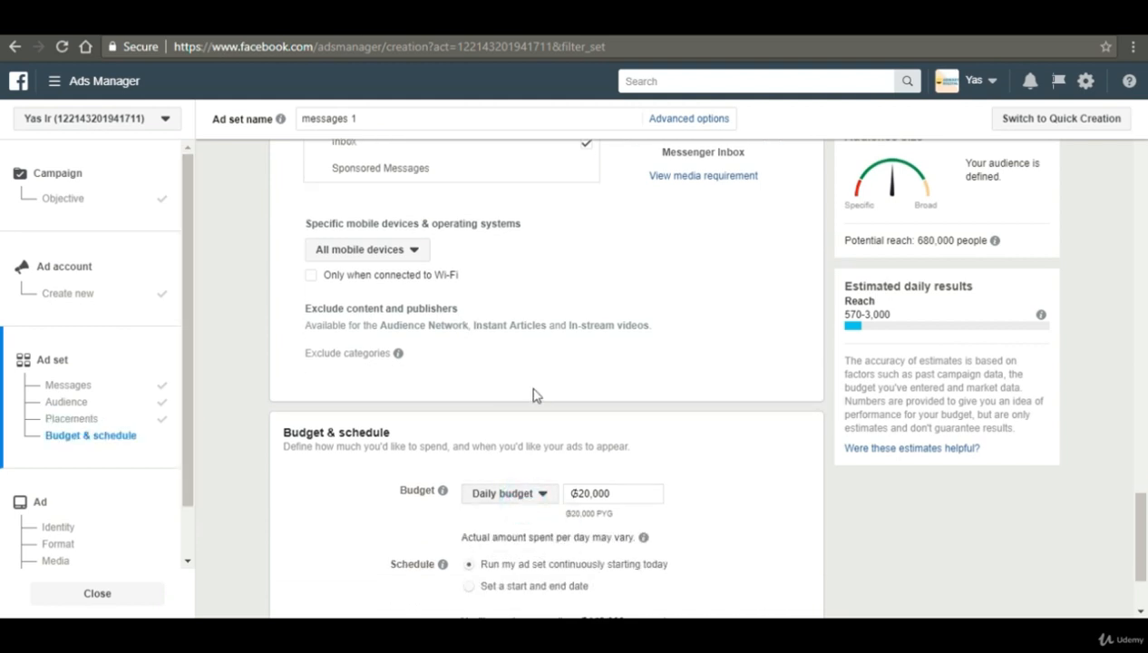
pyautogui.scroll(-1, 531, 390)
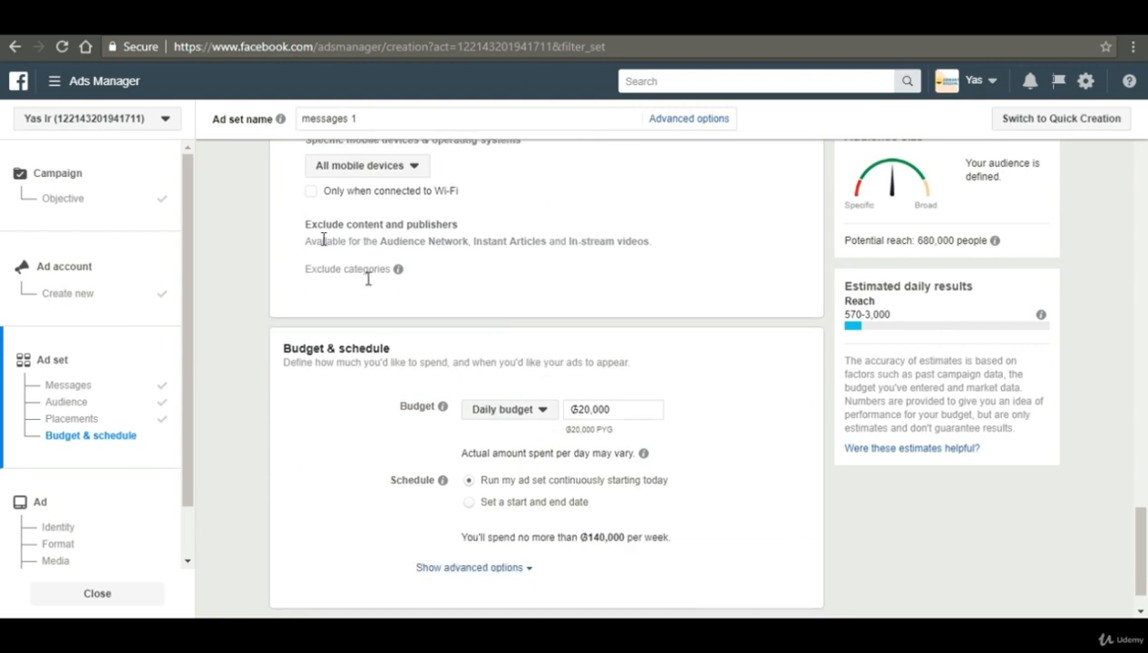
pyautogui.scroll(-1, 425, 305)
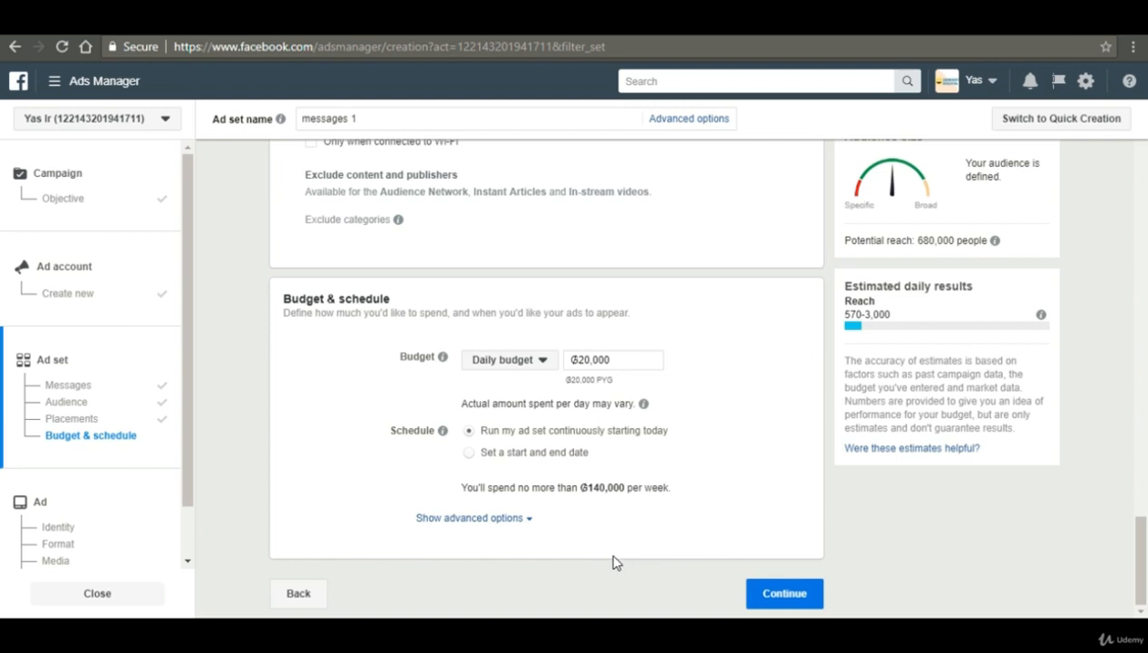
pyautogui.click(544, 359)
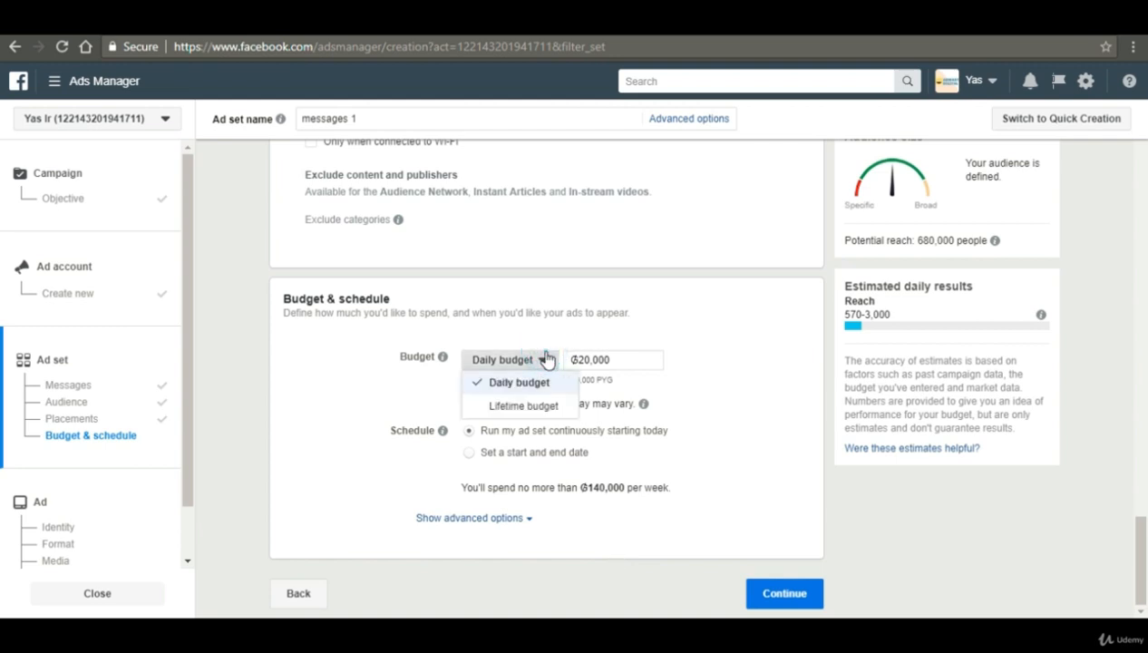
pyautogui.click(544, 359)
# - Try a daily budget of ₲5 for the ad set and read the minimum budget requirement
pyautogui.click(627, 360)
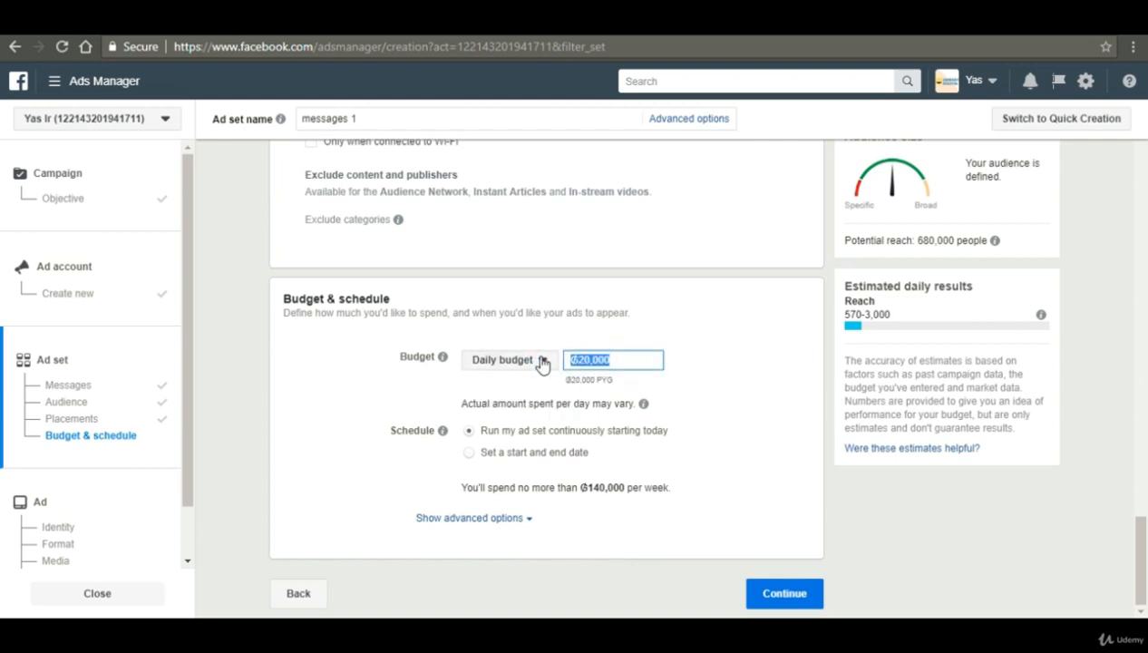
pyautogui.write('5')
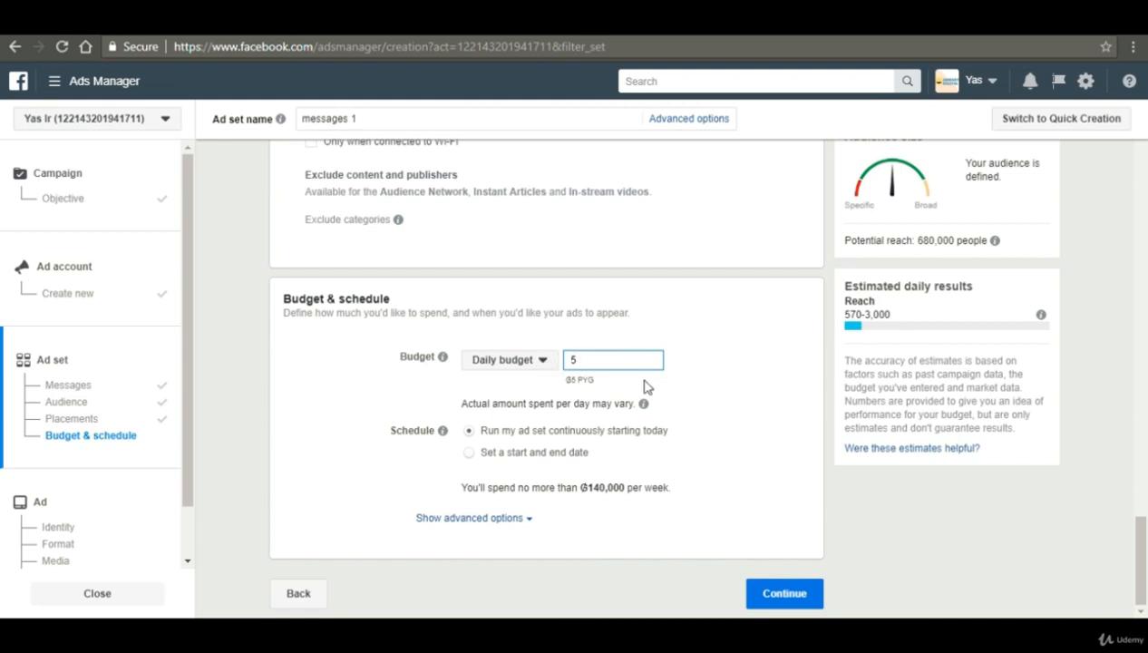
pyautogui.click(673, 379)
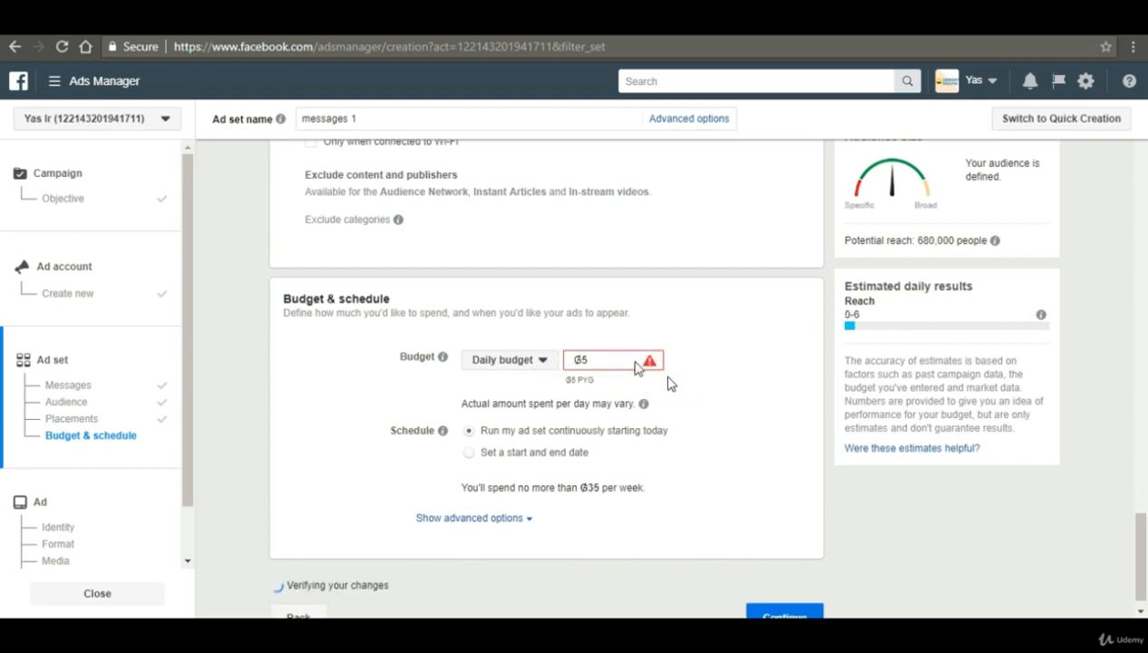
pyautogui.moveTo(632, 365); pyautogui.dragTo(589, 365)
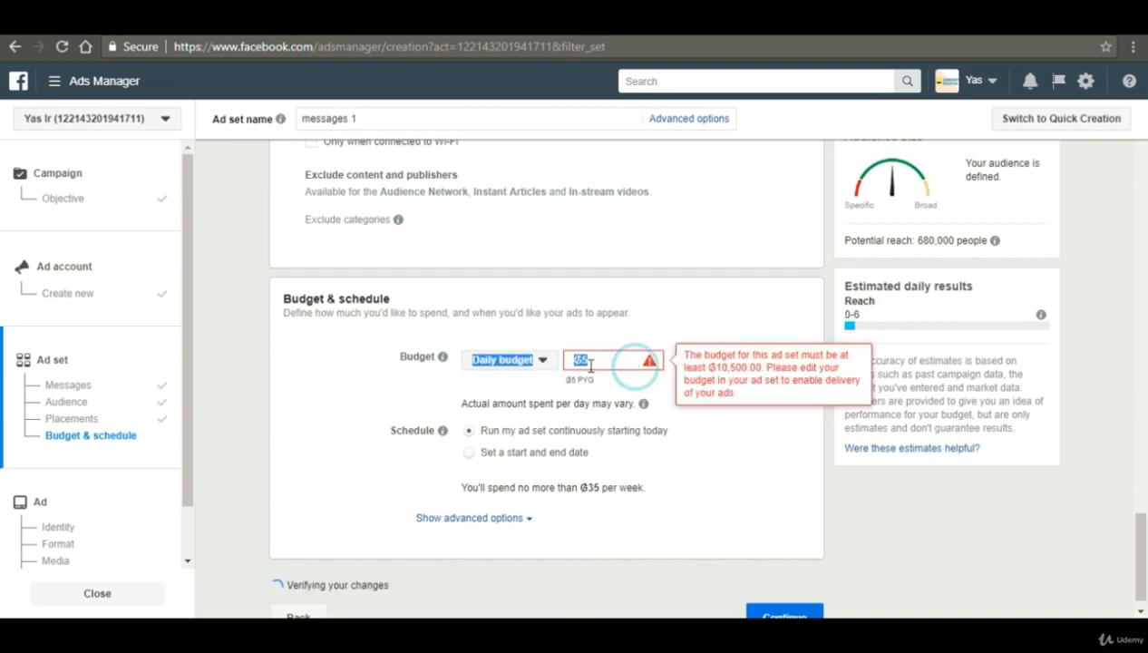
pyautogui.click(595, 351)
pyautogui.moveTo(642, 364)
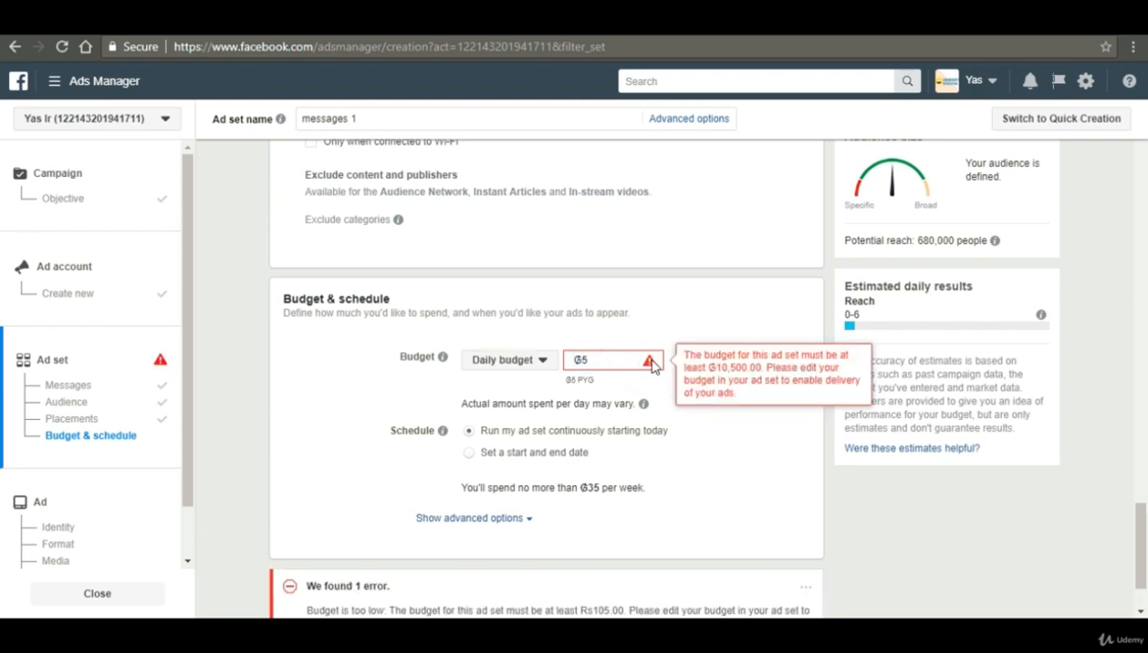
# - Set the ad set's daily budget to ₲100,000 and continue to the ad creation stage
pyautogui.doubleClick(618, 358)
pyautogui.write('1000')
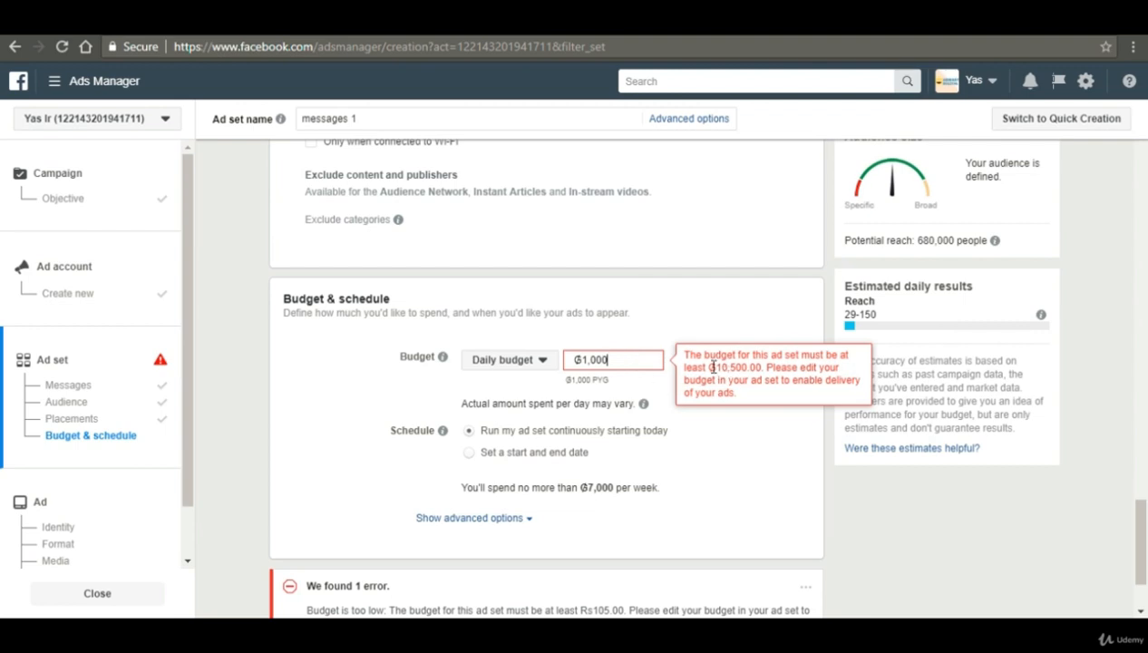
pyautogui.click(710, 367)
pyautogui.click(635, 357)
pyautogui.write('00')
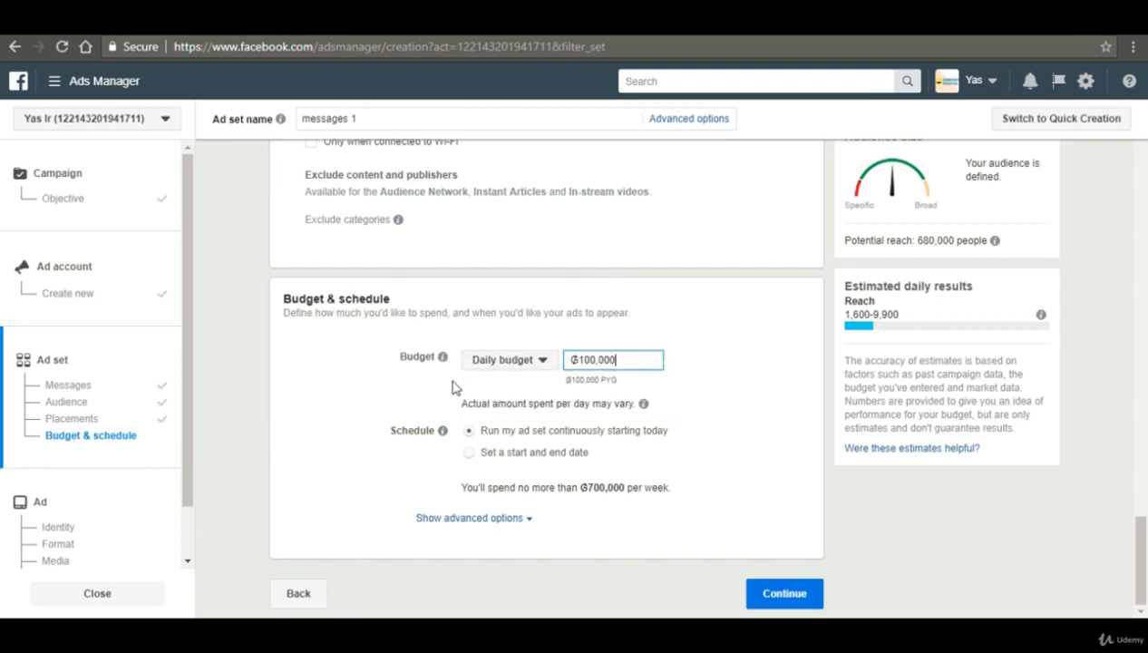
pyautogui.click(627, 359)
pyautogui.click(903, 313)
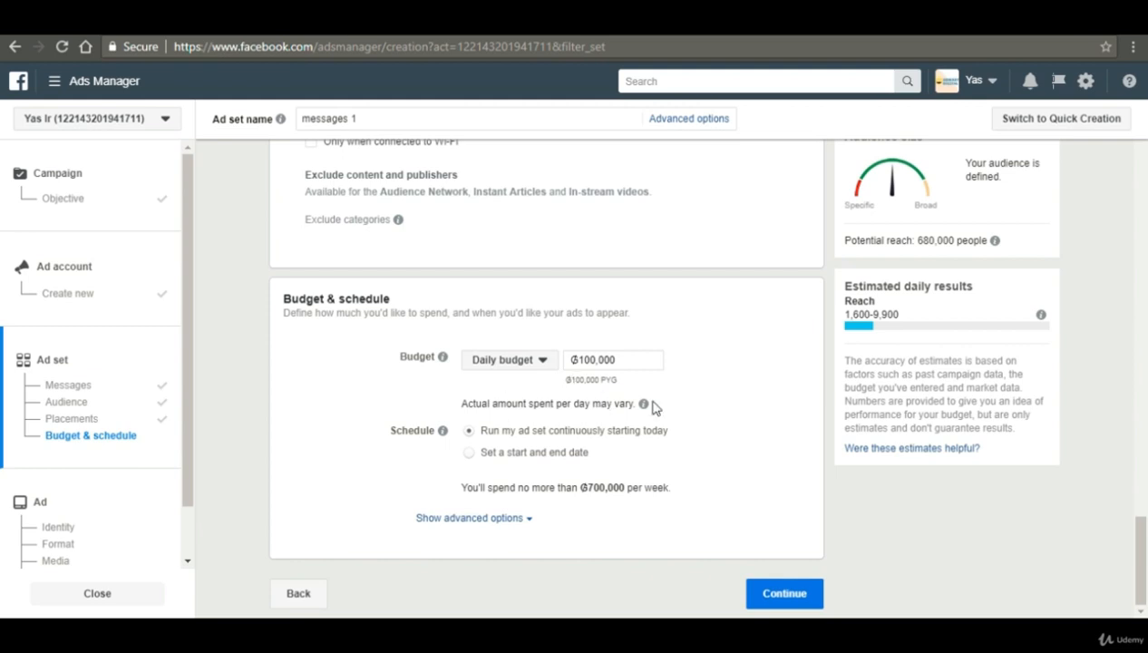
pyautogui.click(782, 593)
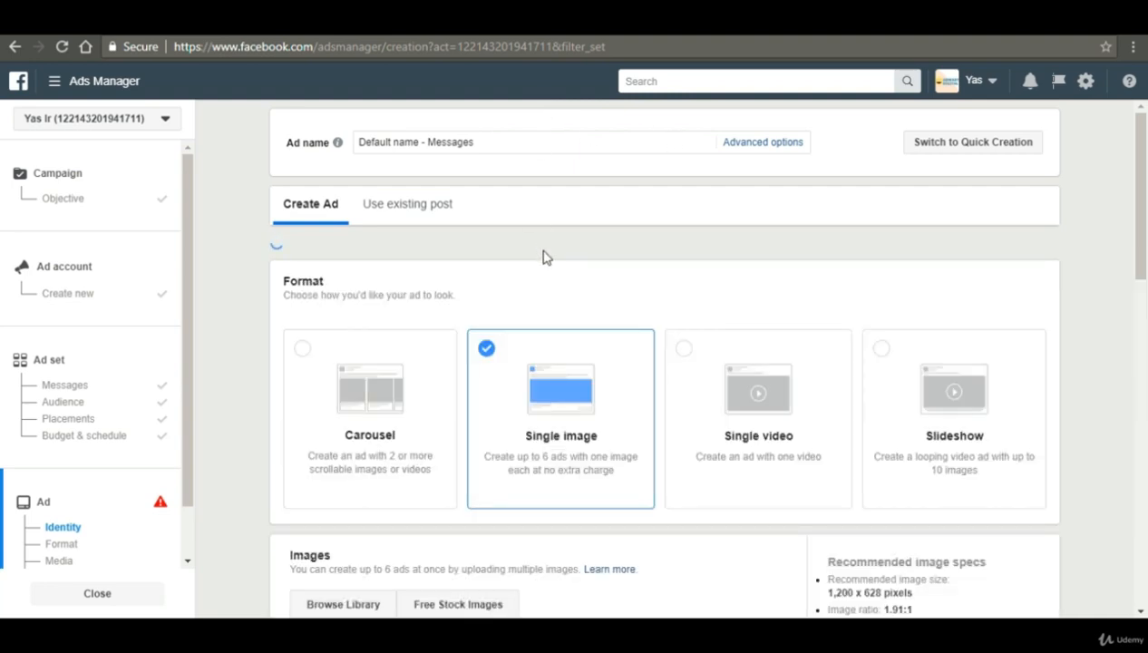
# - Check the categories offered for creating a Facebook Page as the ad's identity, and cancel the page creation
pyautogui.scroll(1, 542, 257)
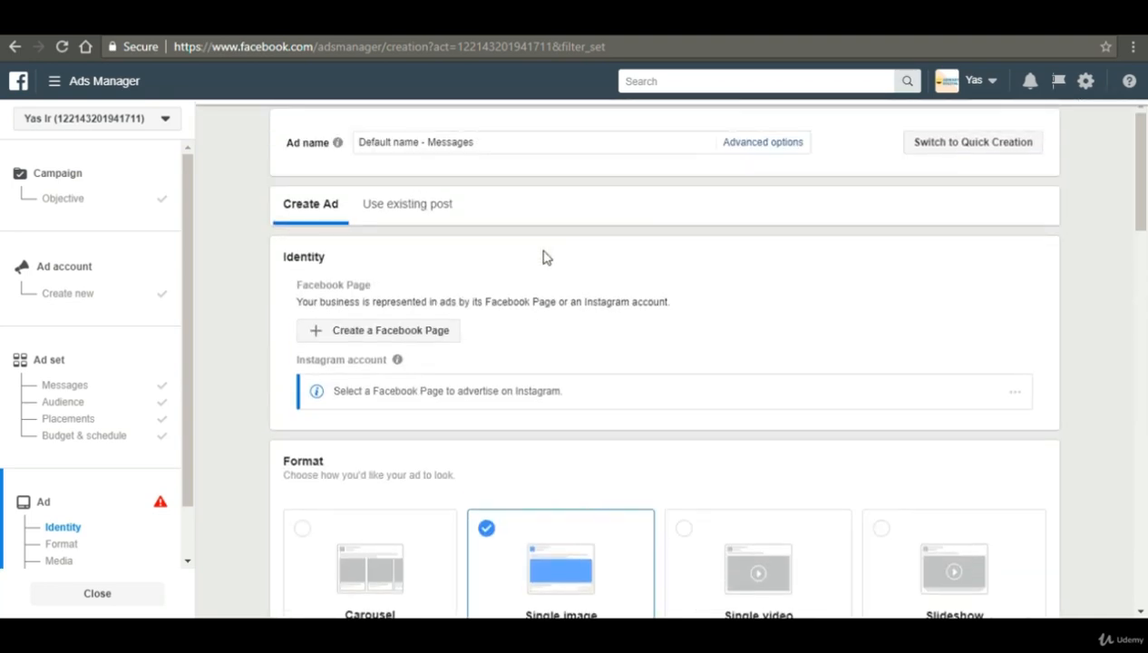
pyautogui.click(382, 330)
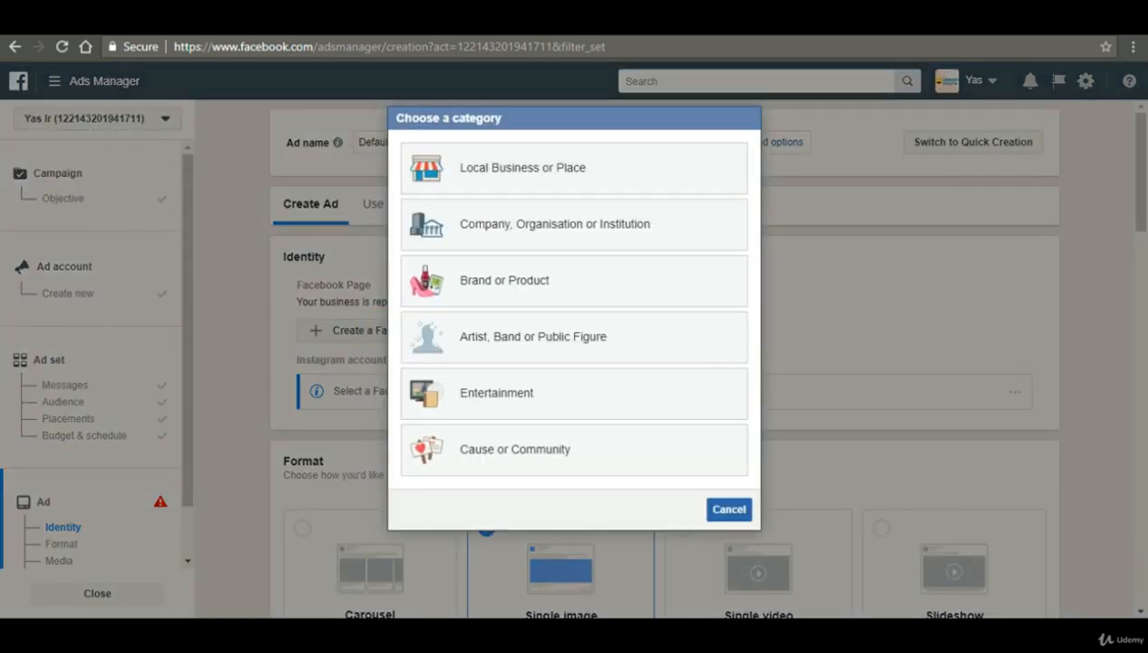
pyautogui.click(731, 510)
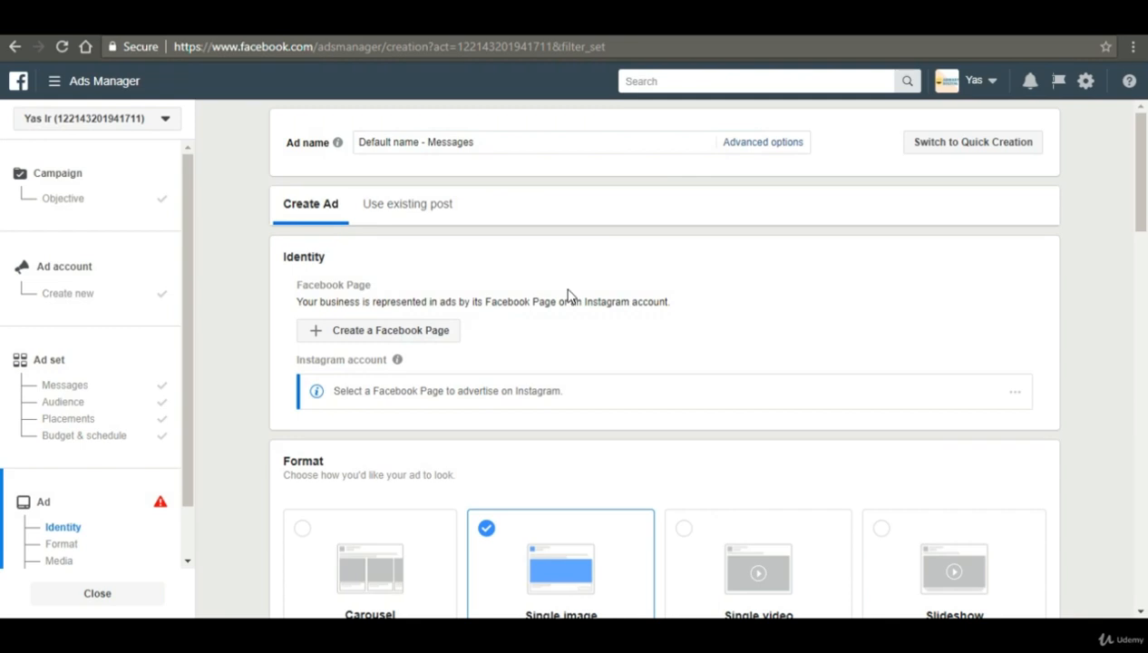
# - Try the Carousel and Single video ad formats, look at the video upload options and return to Single image
pyautogui.scroll(-1, 567, 295)
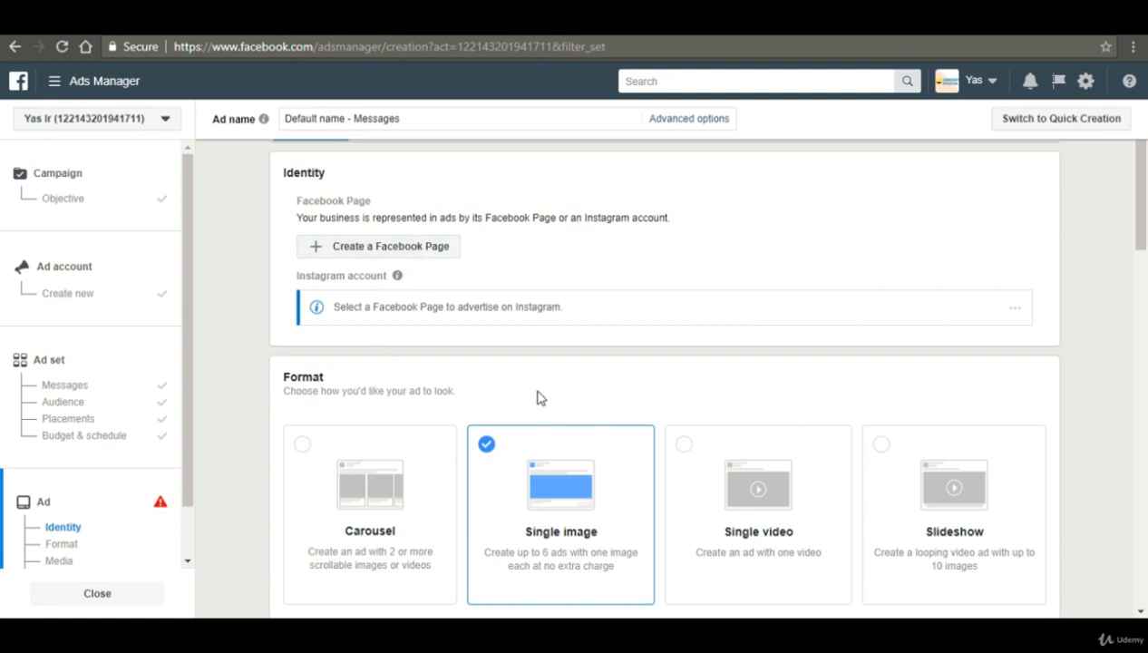
pyautogui.scroll(-3, 538, 397)
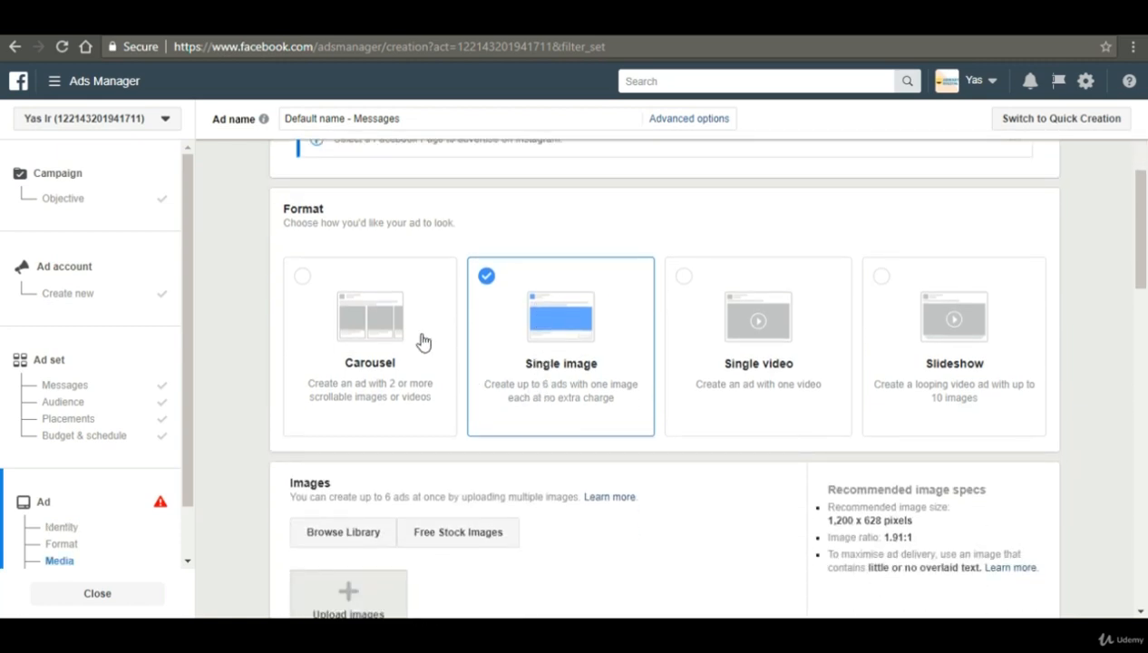
pyautogui.click(307, 276)
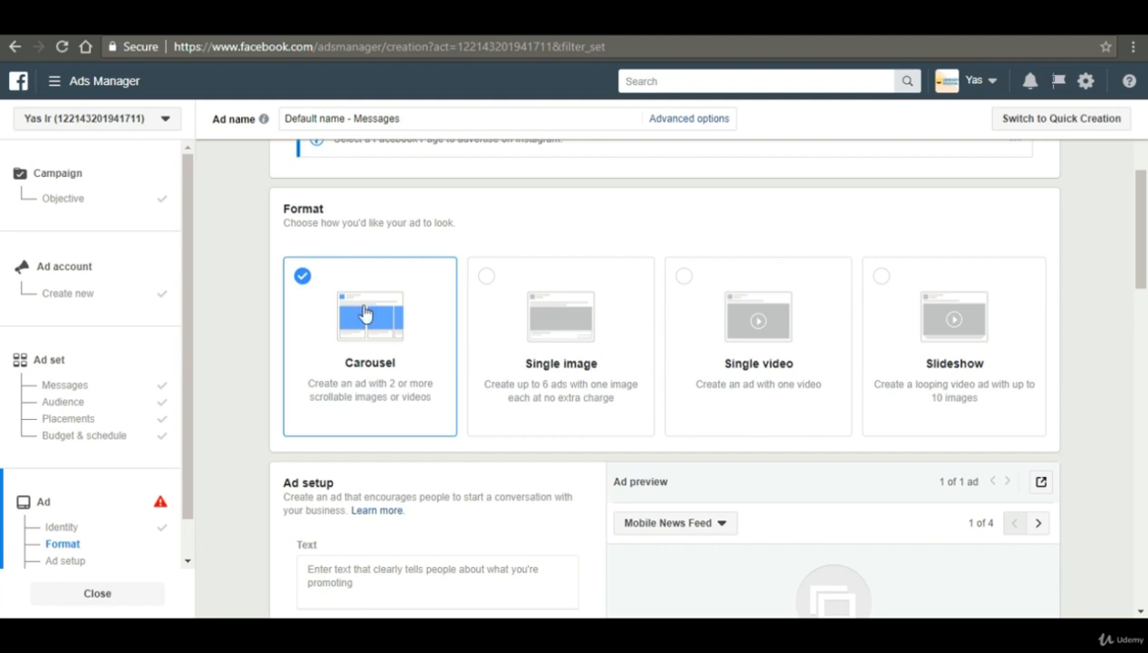
pyautogui.click(762, 274)
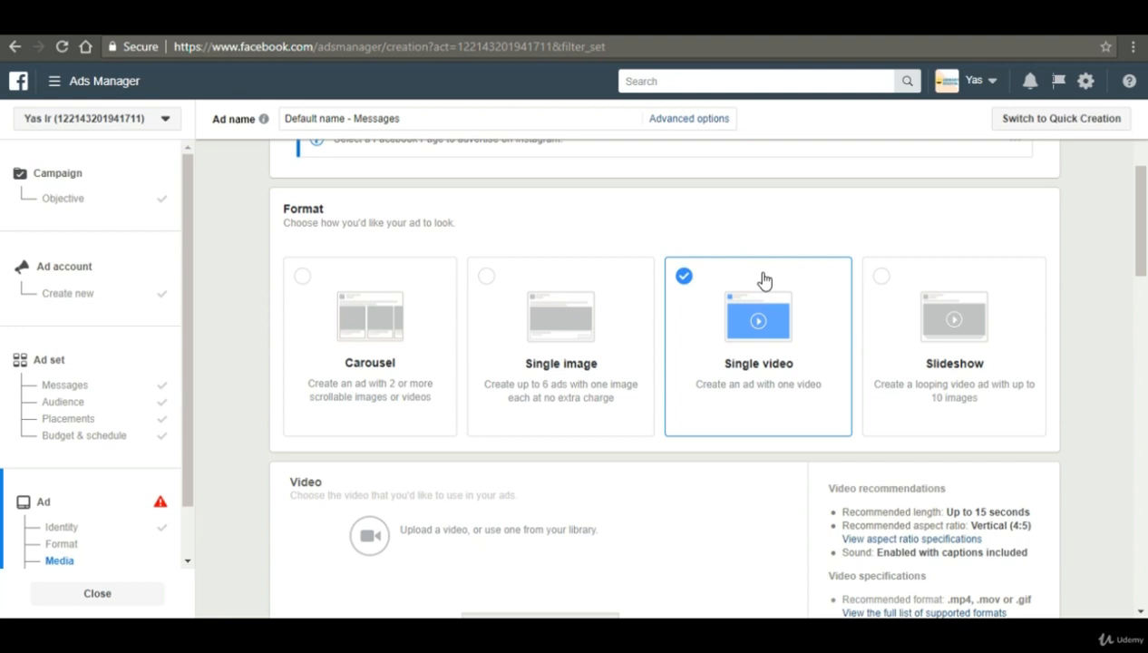
pyautogui.rightClick(763, 279)
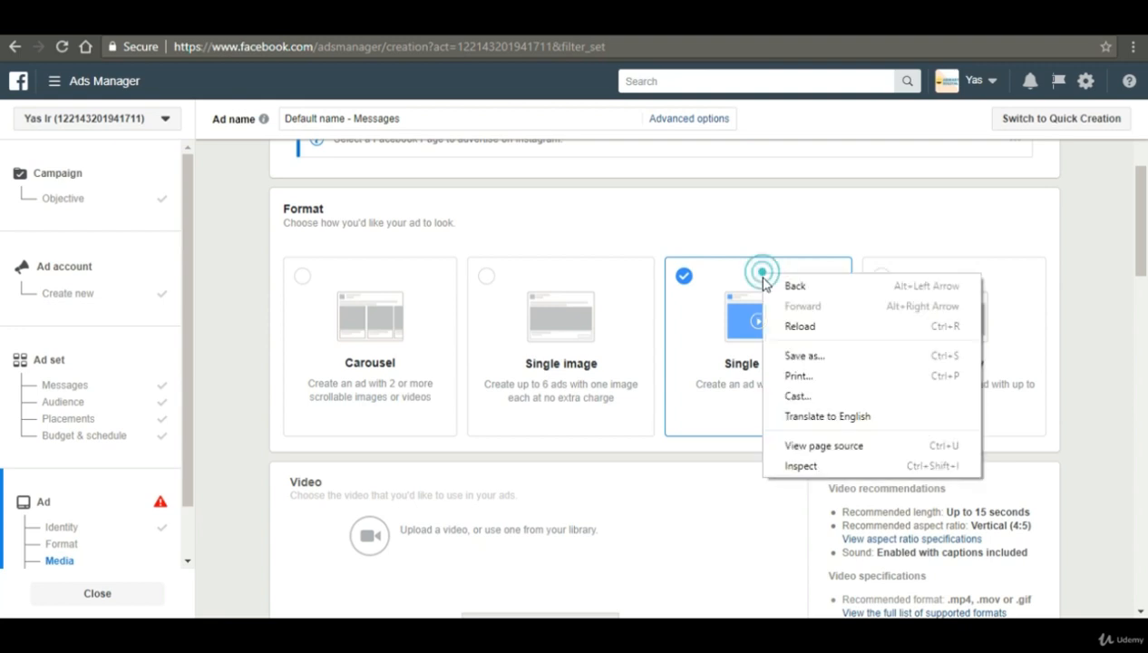
pyautogui.click(627, 451)
pyautogui.scroll(-3, 627, 453)
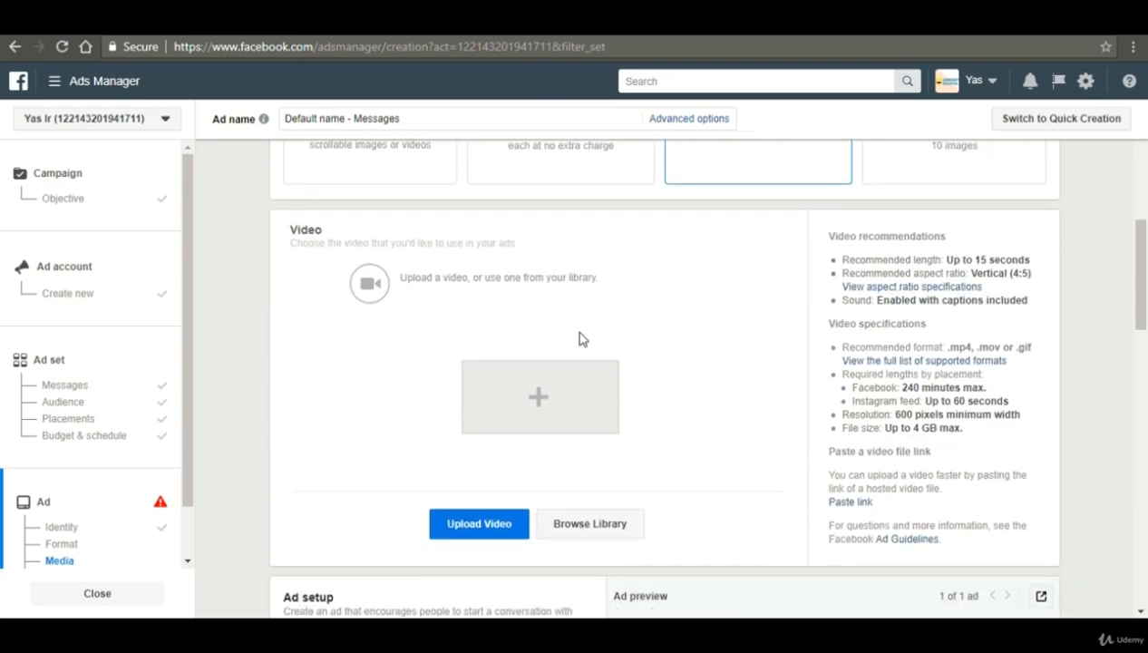
pyautogui.scroll(5, 493, 410)
pyautogui.click(534, 553)
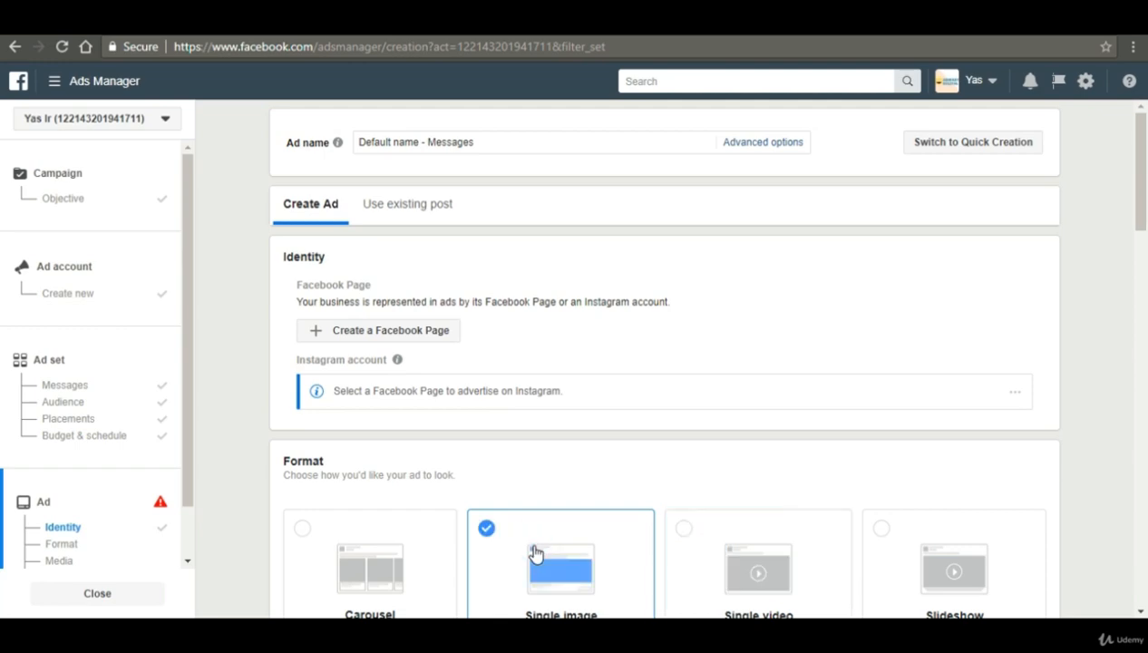
# - Look at the free stock image and image upload options for the ad, cancelling both dialogs
pyautogui.scroll(-5, 533, 553)
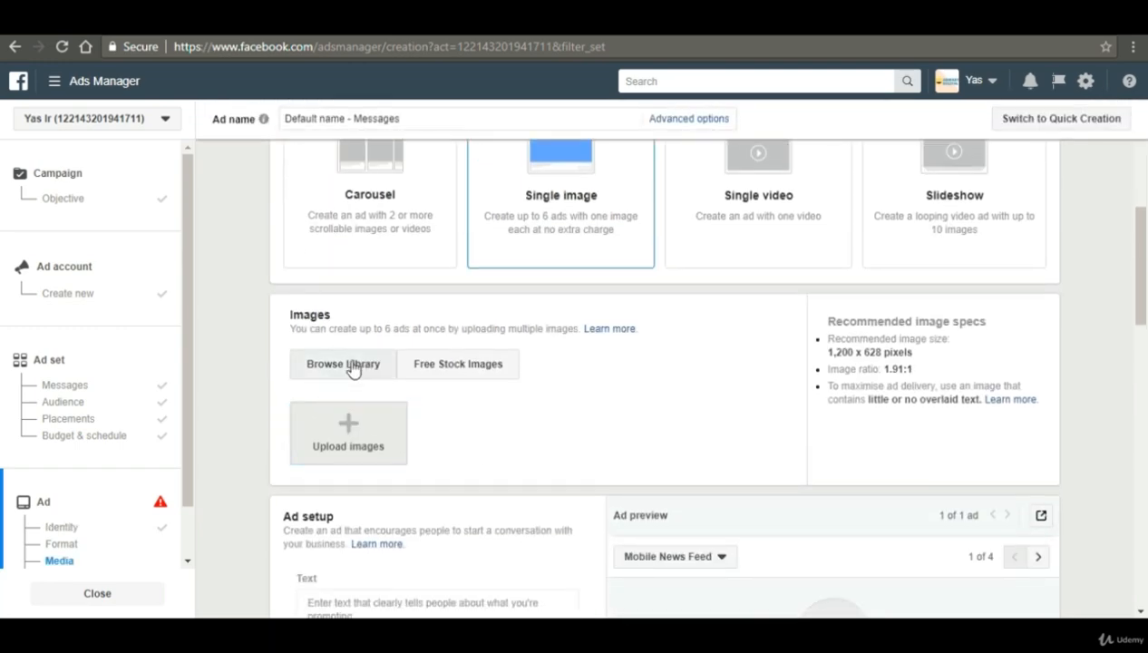
pyautogui.click(446, 369)
pyautogui.click(785, 514)
pyautogui.click(349, 436)
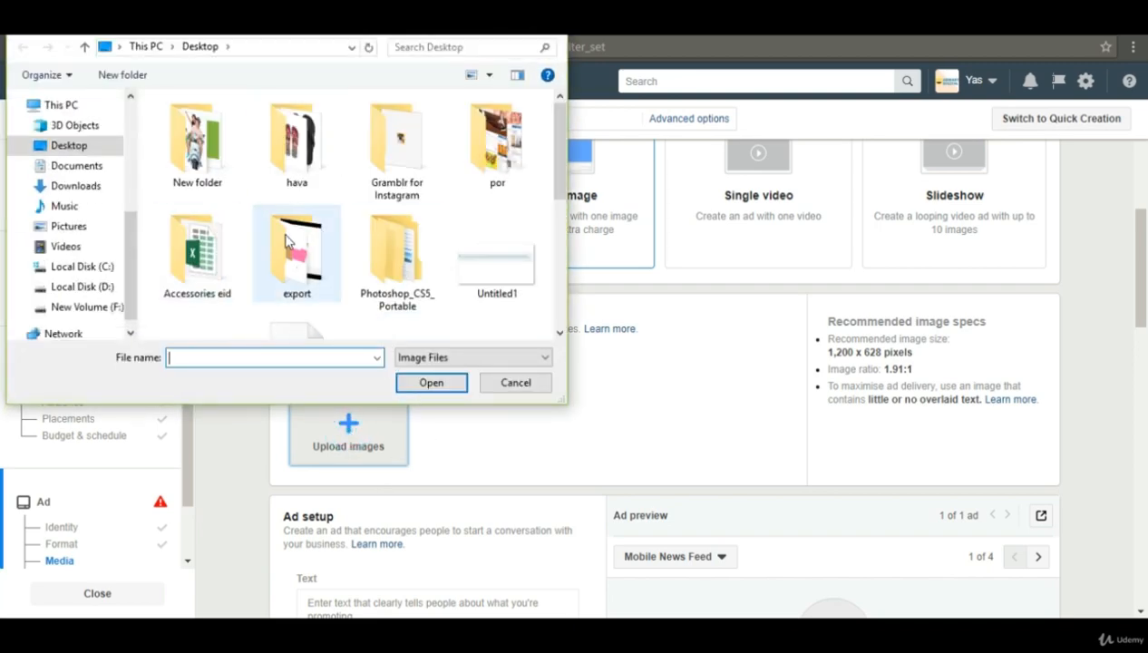
pyautogui.click(531, 388)
# - Search the free stock images for "happy" to use in the ad
pyautogui.click(456, 370)
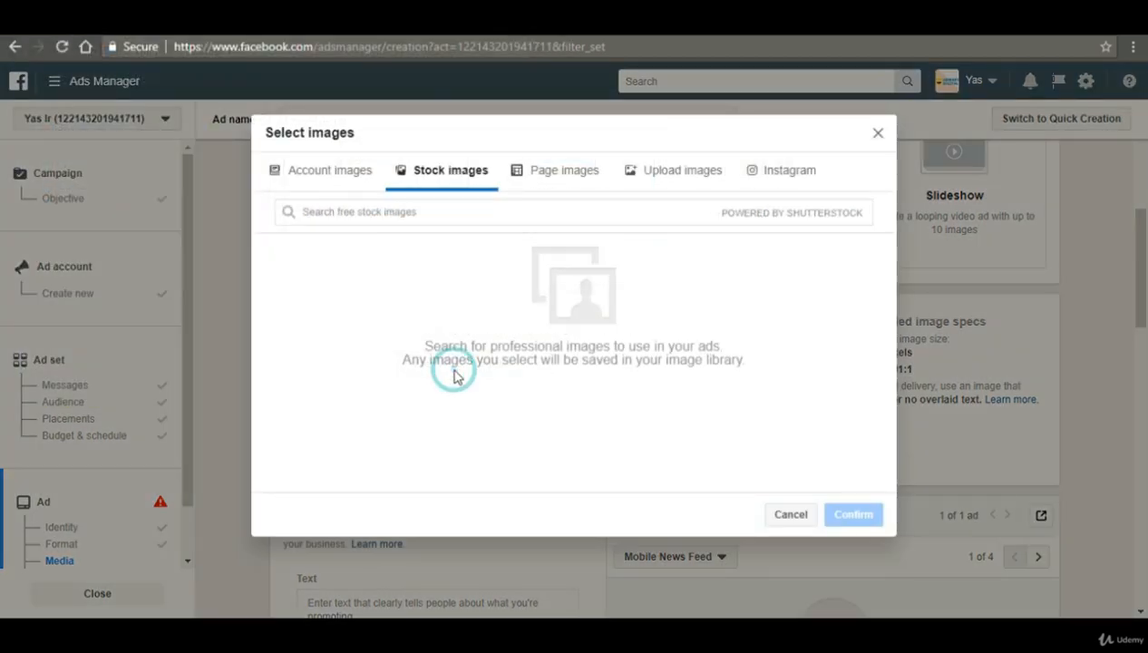
pyautogui.click(456, 167)
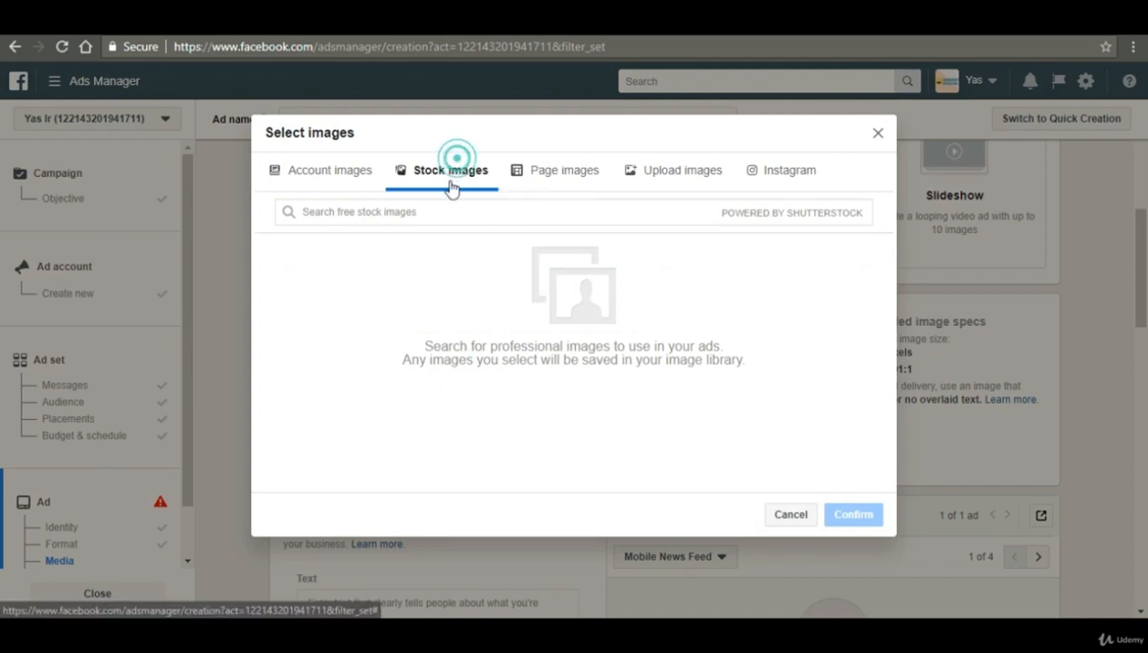
pyautogui.click(433, 207)
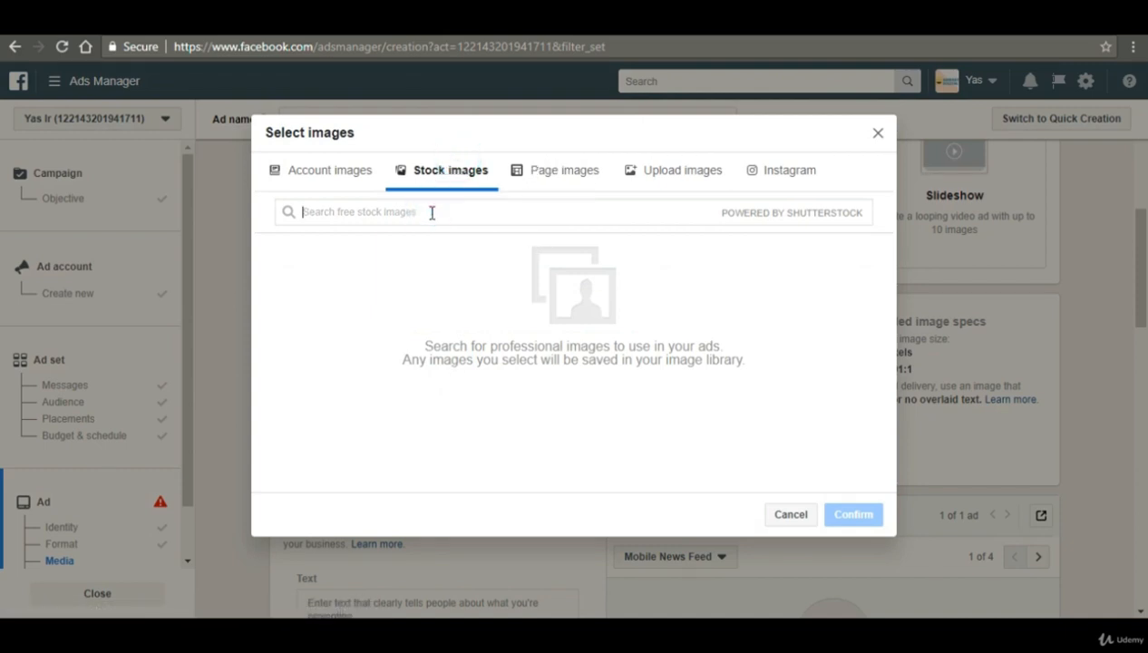
pyautogui.write('ha')
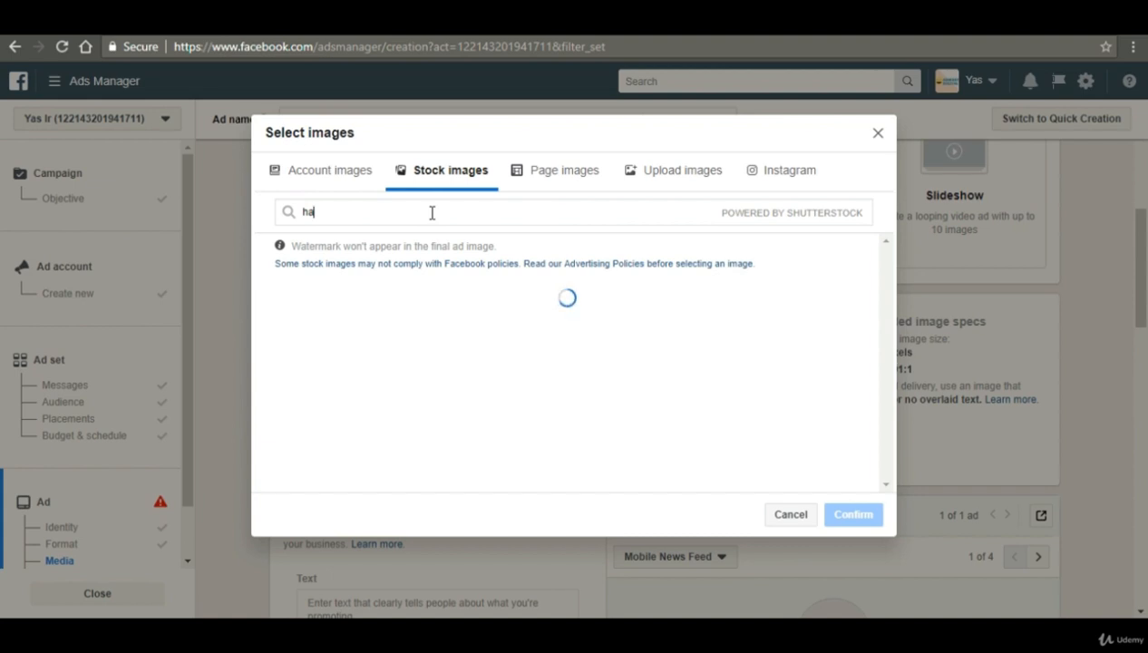
pyautogui.write('ppy')
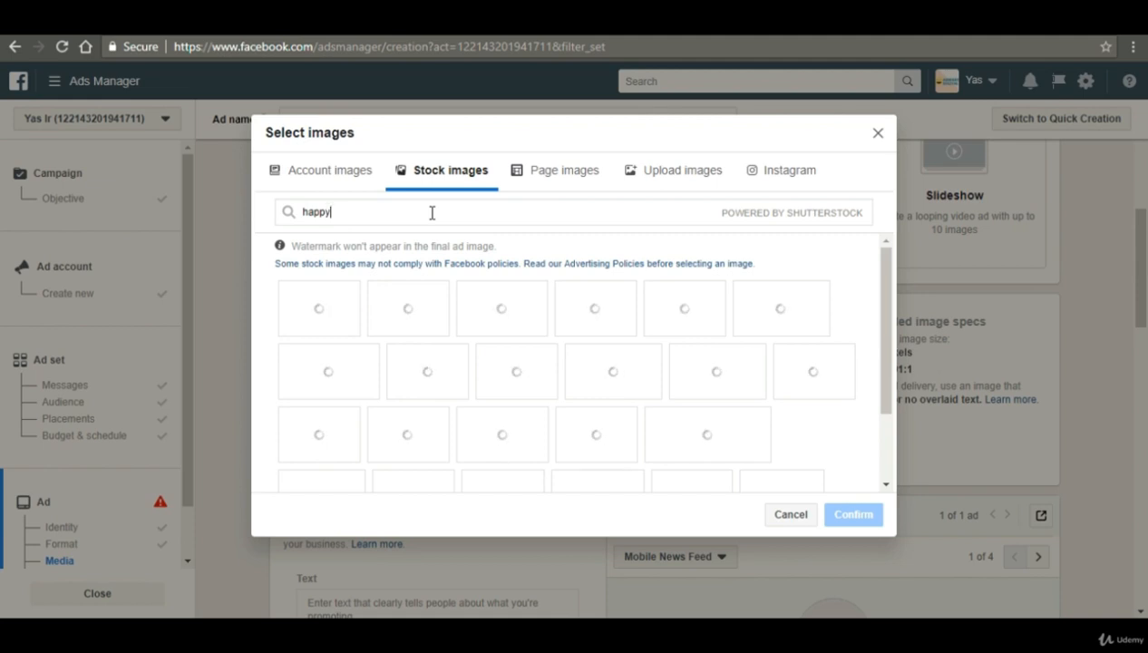
# - Check the Page images and Instagram image sources, and return to the stock images
pyautogui.click(600, 169)
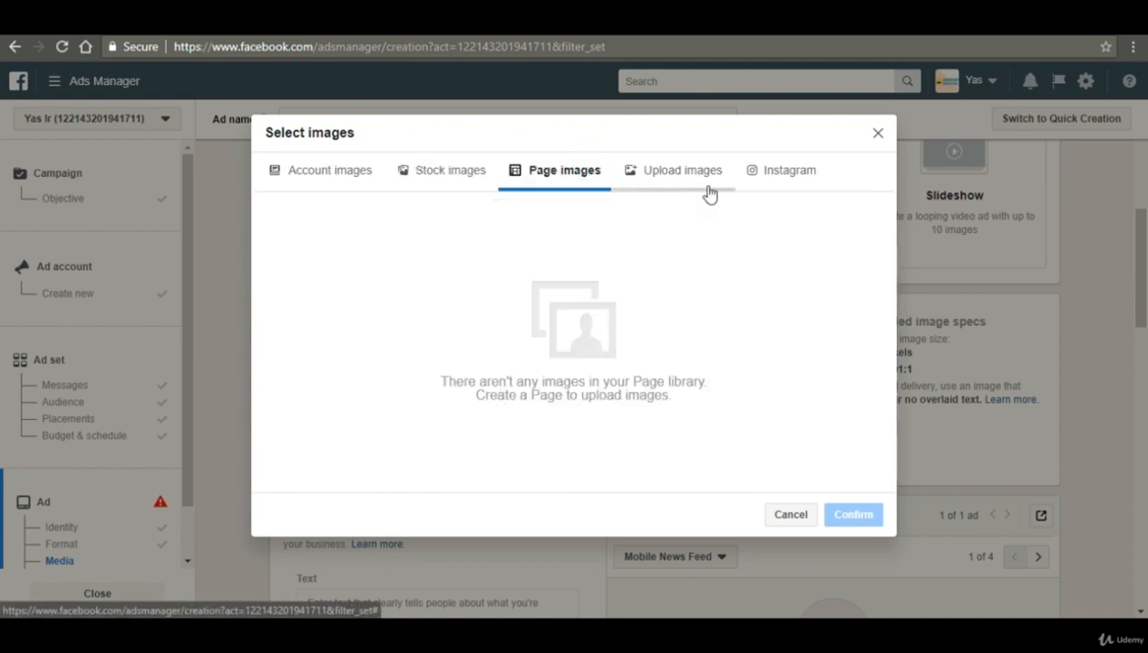
pyautogui.click(777, 177)
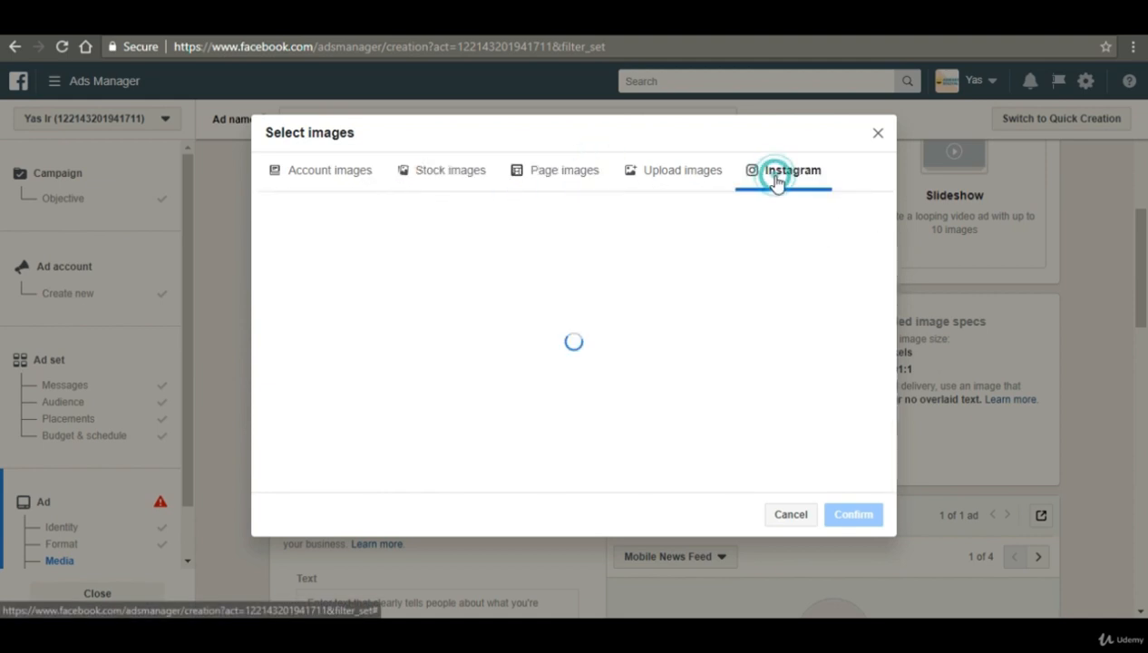
pyautogui.click(433, 183)
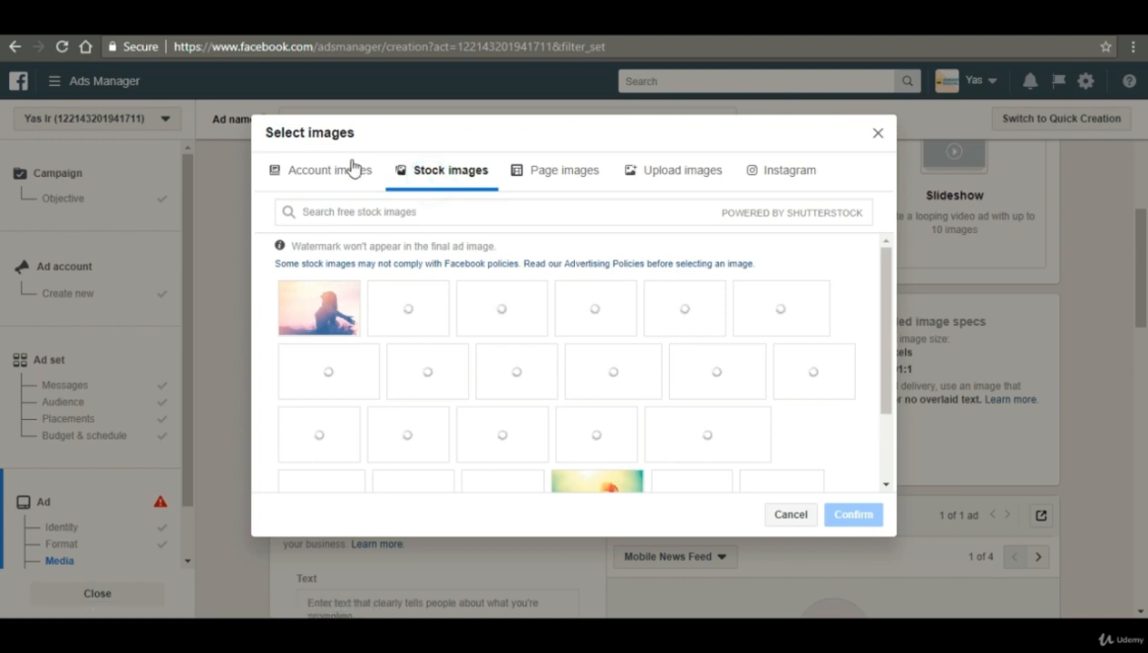
# - Select five stock images, including the woman in sunglasses and the people at sunset, and add them to the ad
pyautogui.click(329, 305)
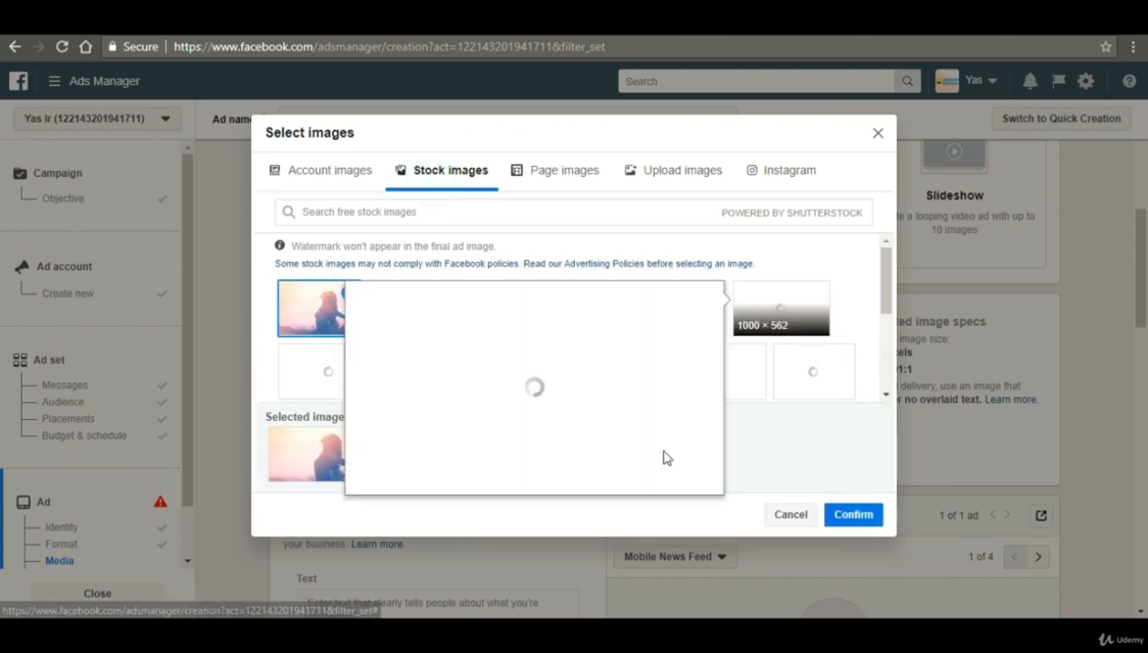
pyautogui.click(785, 313)
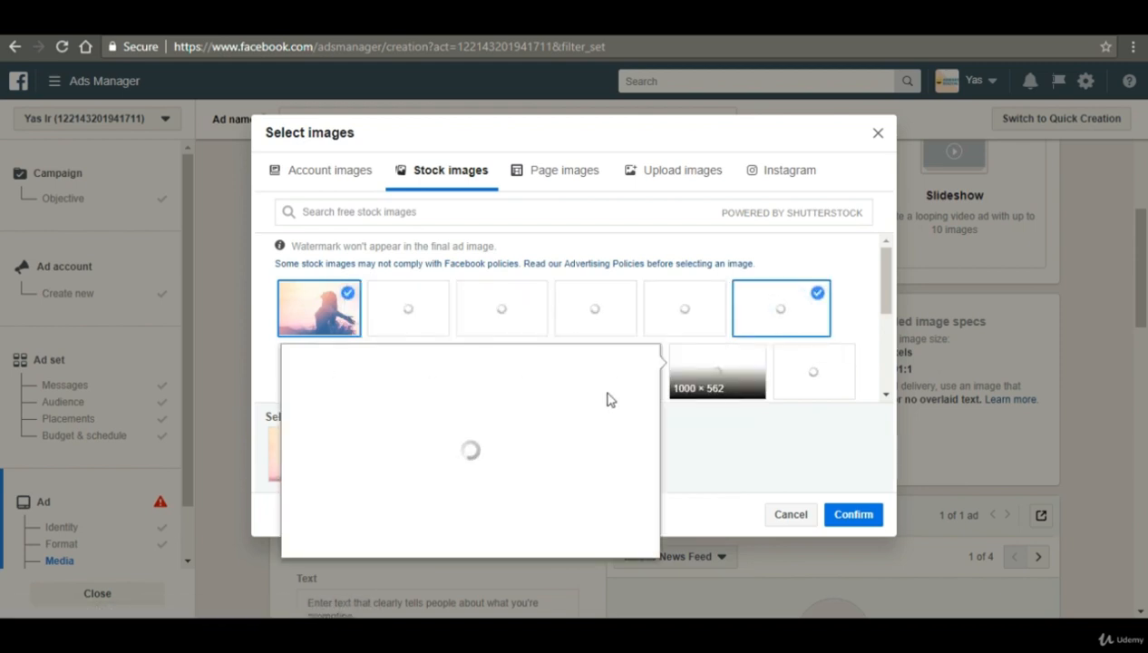
pyautogui.click(704, 395)
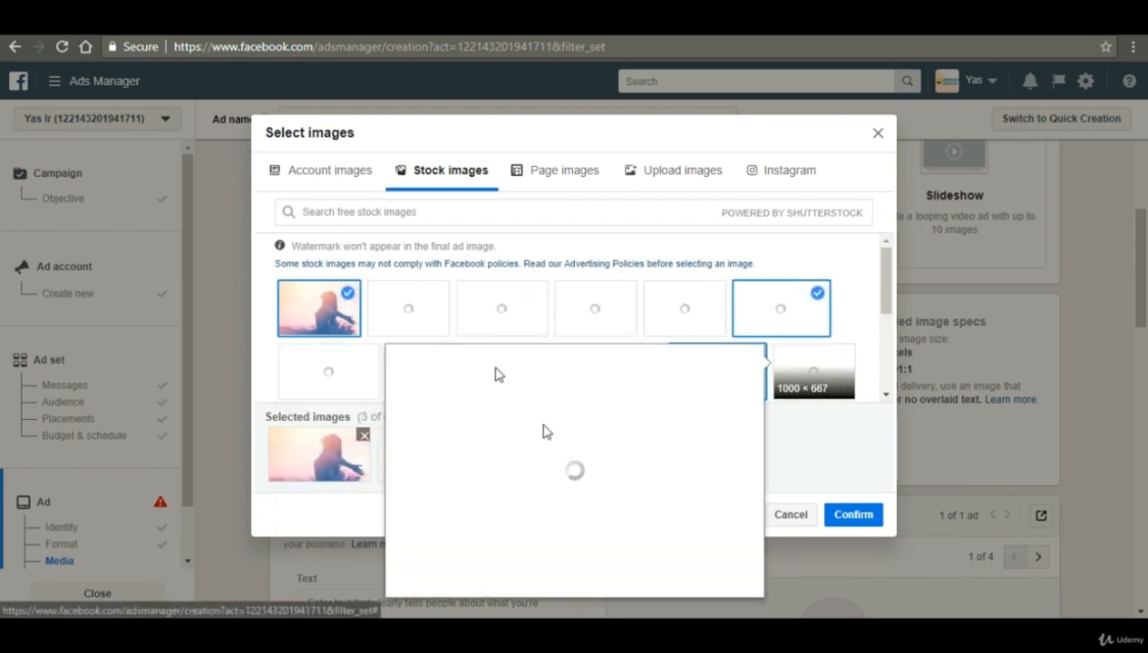
pyautogui.click(476, 305)
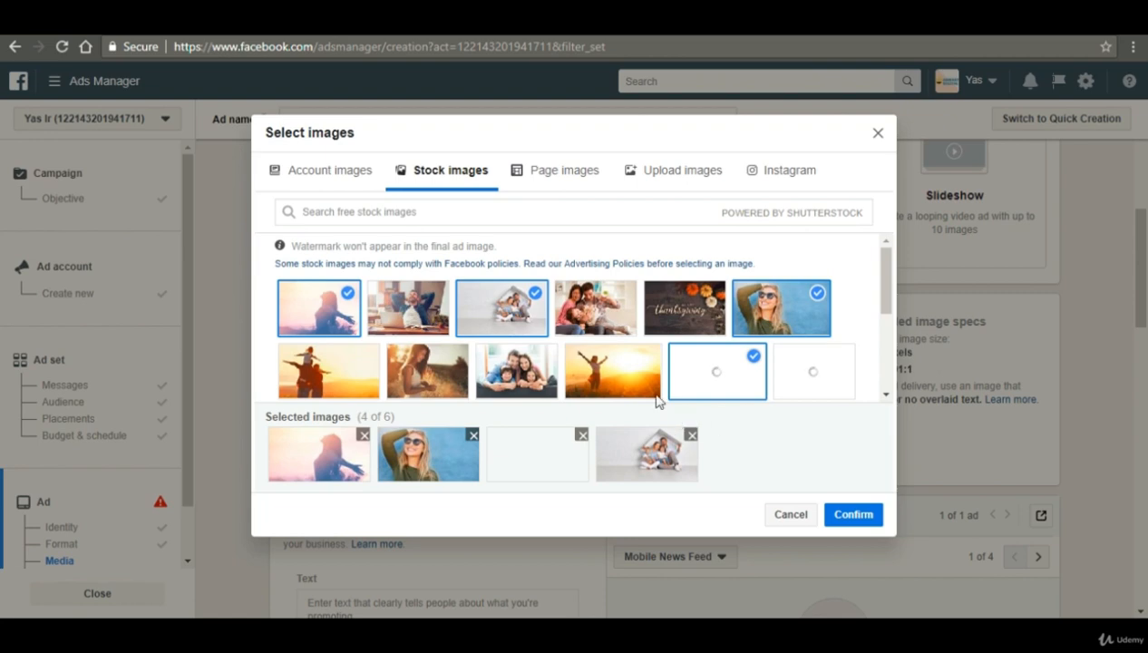
pyautogui.click(620, 379)
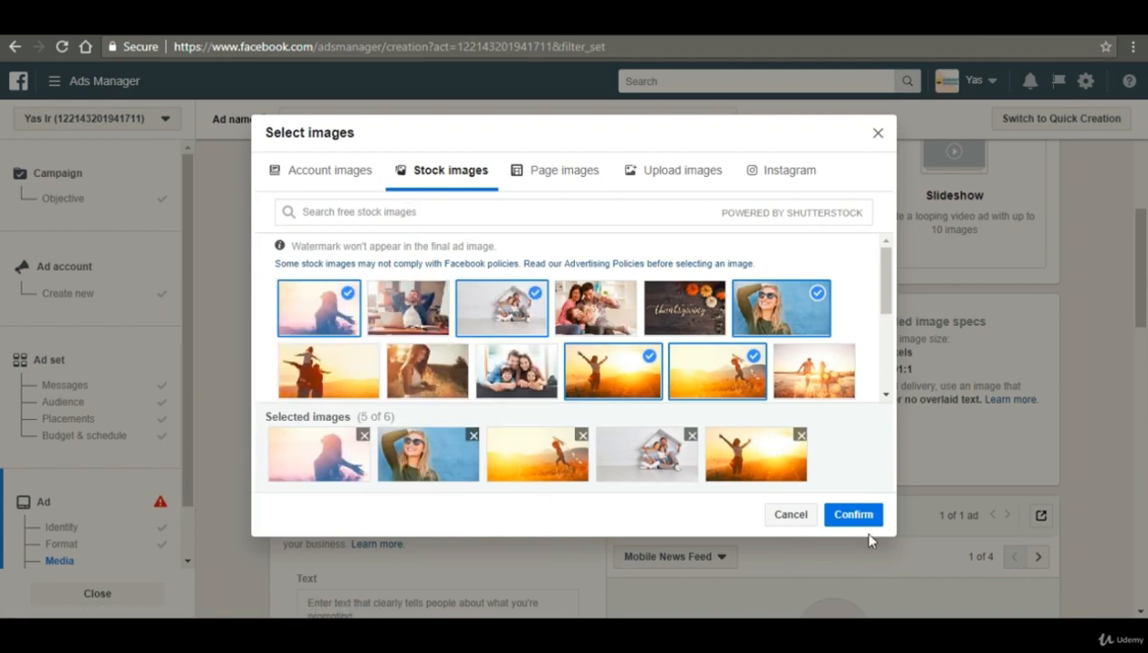
pyautogui.click(855, 514)
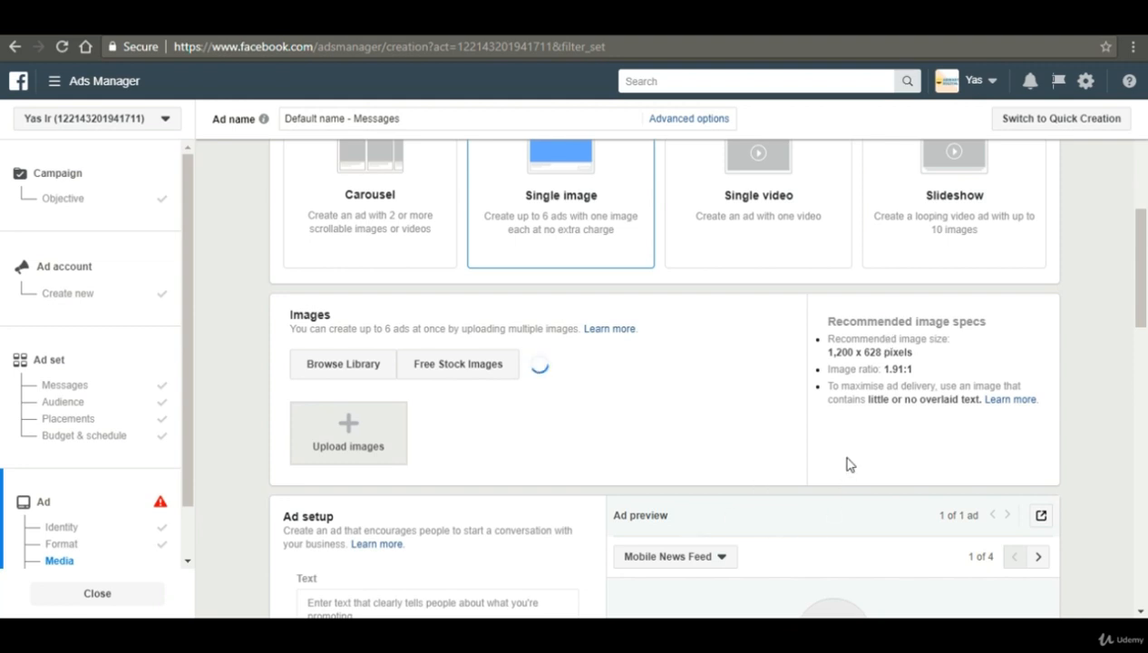
# - Look over the recommended image specs and the ad setup's text and link description fields, and expand its advanced options
pyautogui.moveTo(825, 353); pyautogui.dragTo(917, 372)
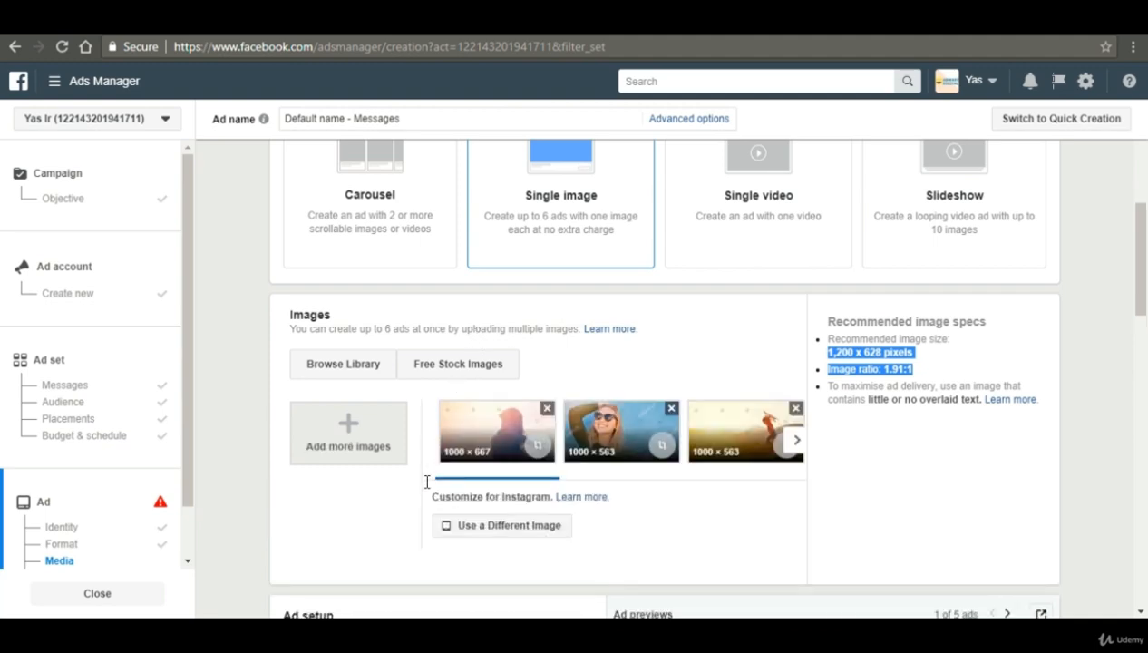
pyautogui.scroll(1, 590, 521)
pyautogui.scroll(-5, 553, 507)
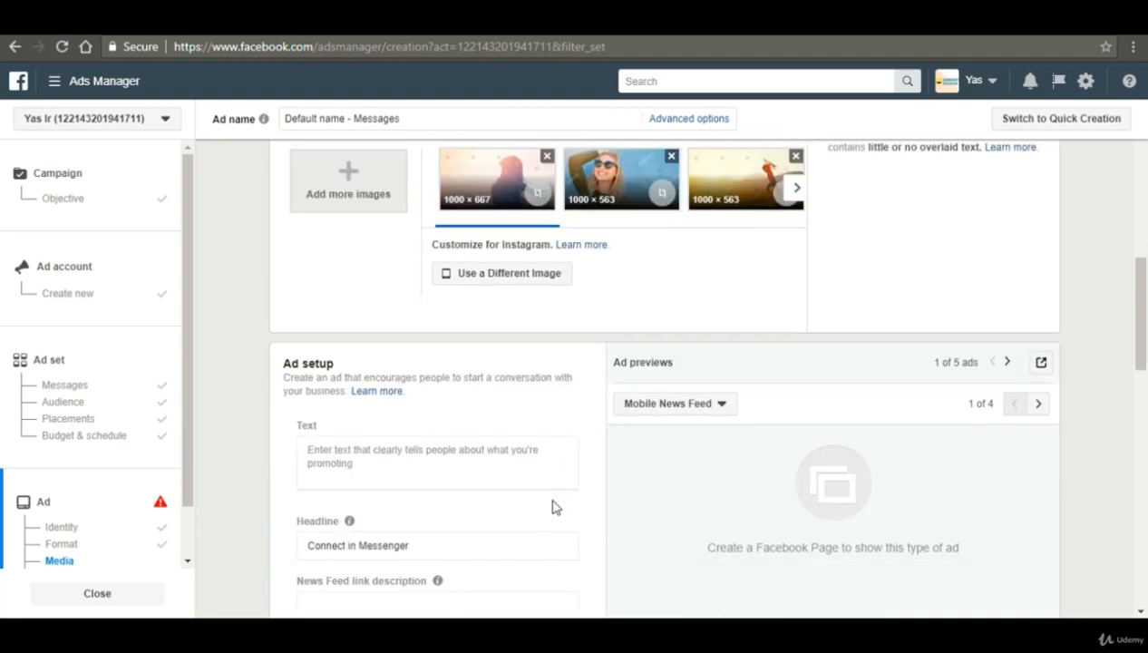
pyautogui.click(481, 386)
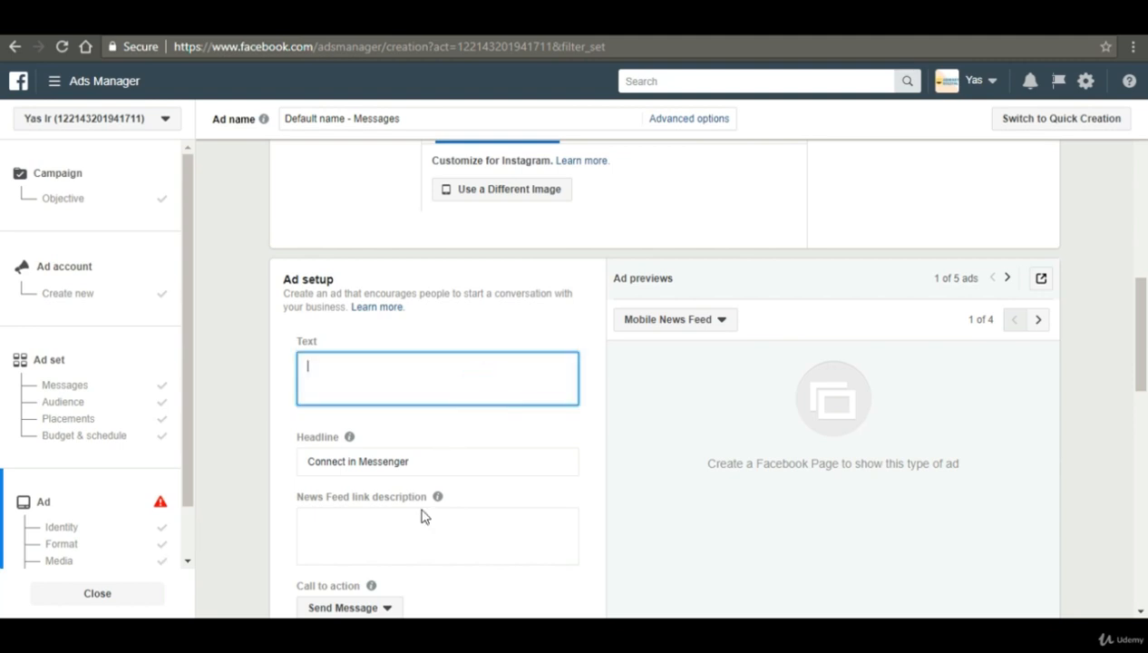
pyautogui.click(422, 523)
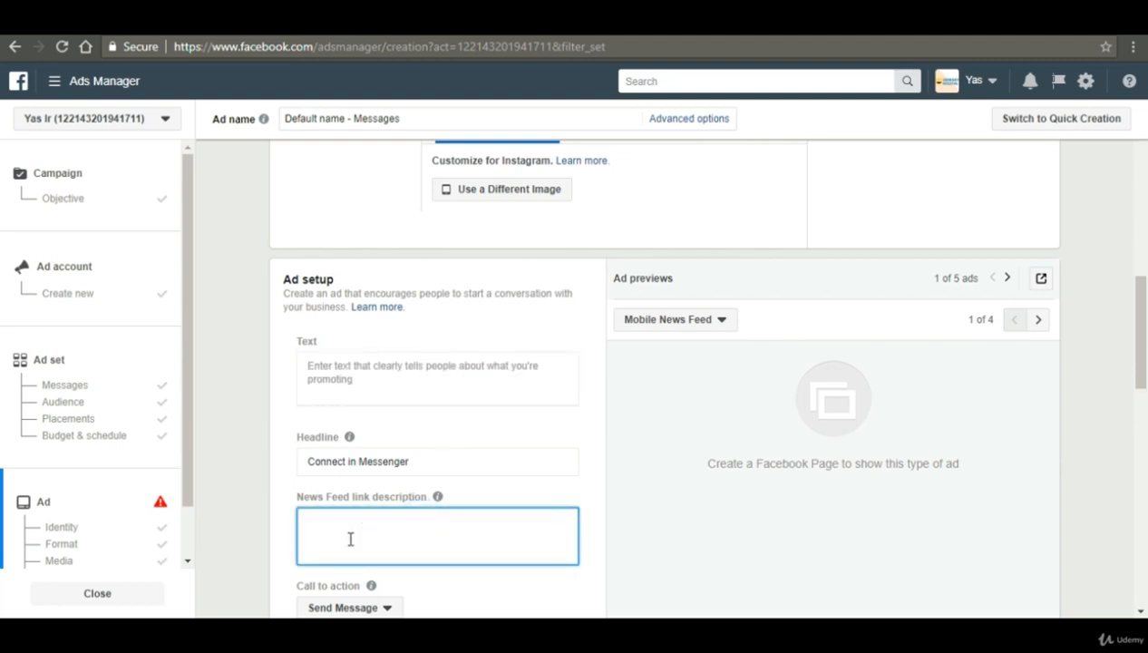
pyautogui.scroll(-3, 353, 546)
pyautogui.click(413, 439)
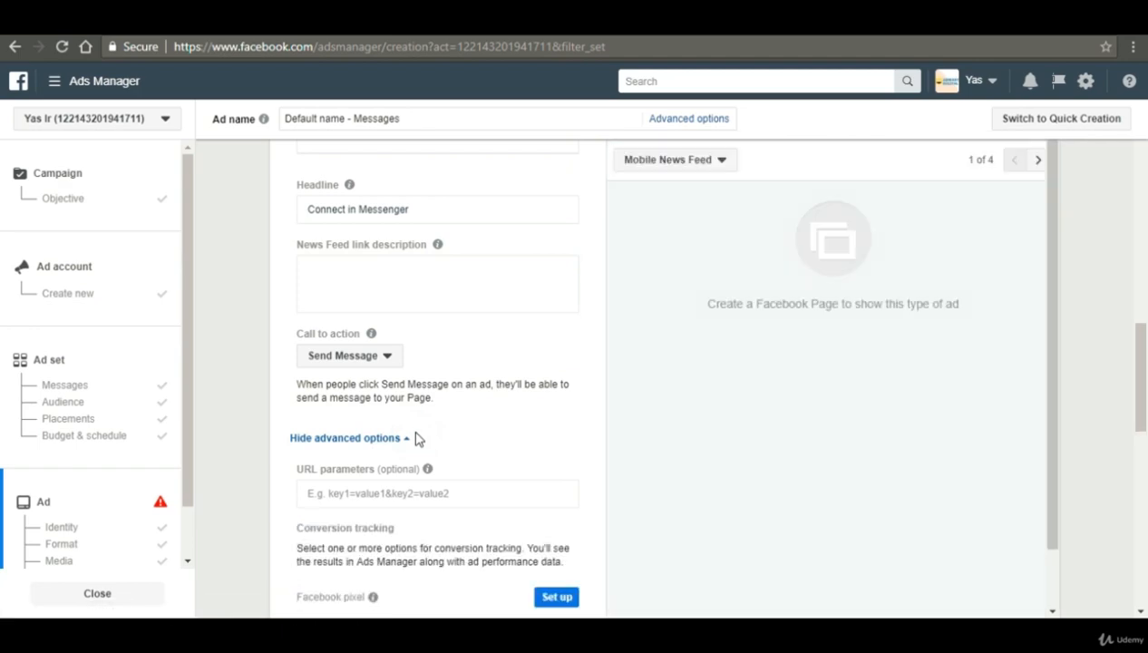
pyautogui.scroll(-2, 418, 439)
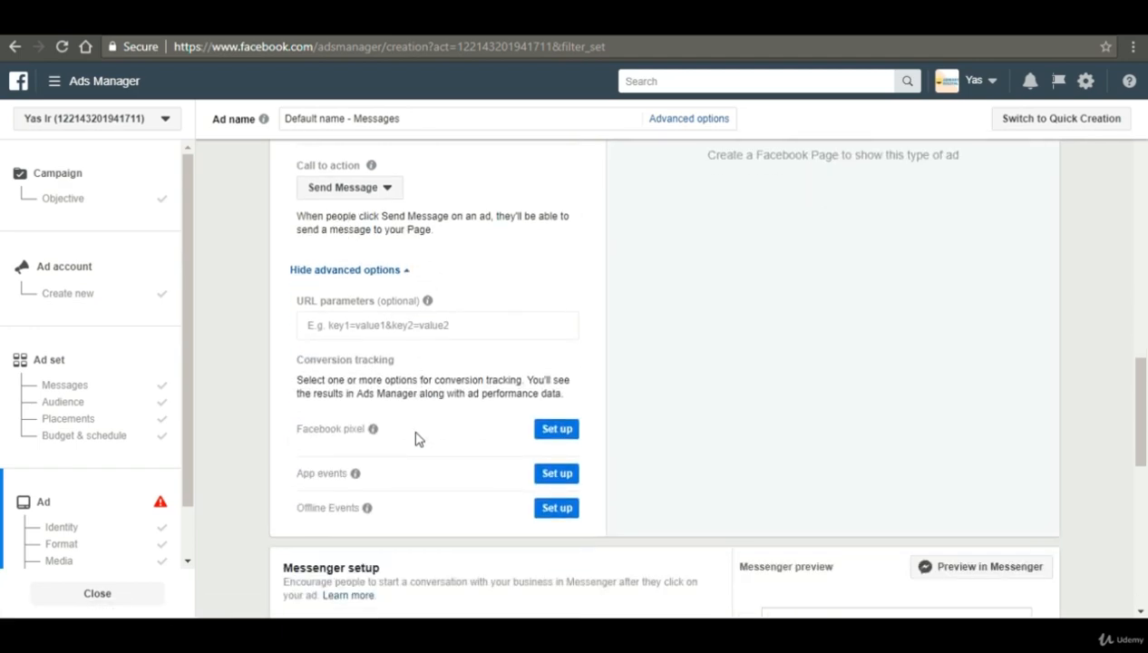
# - Switch the Messenger setup from the standard template to the custom template and view its sample layouts
pyautogui.scroll(-4, 417, 439)
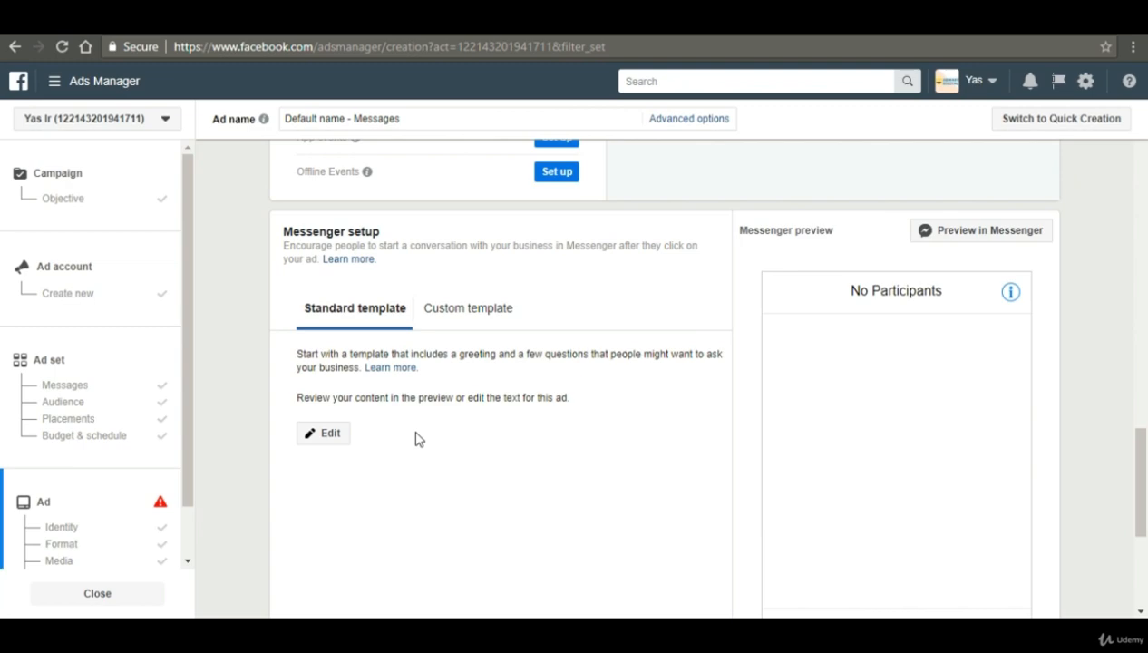
pyautogui.scroll(3, 417, 439)
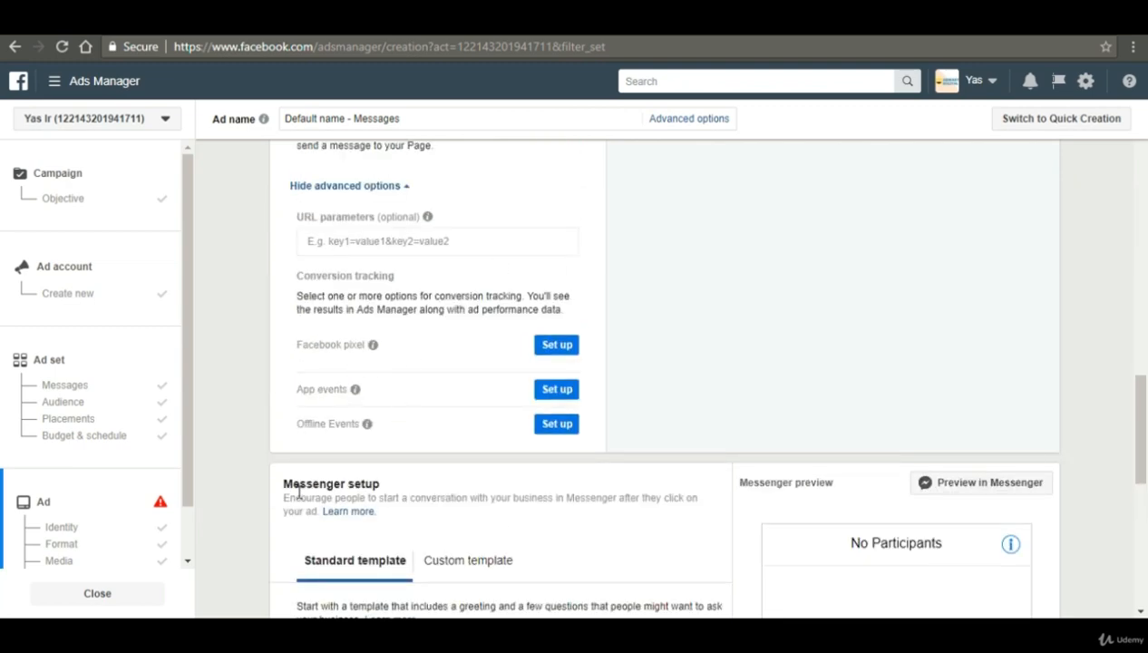
pyautogui.scroll(-6, 298, 497)
pyautogui.scroll(1, 405, 582)
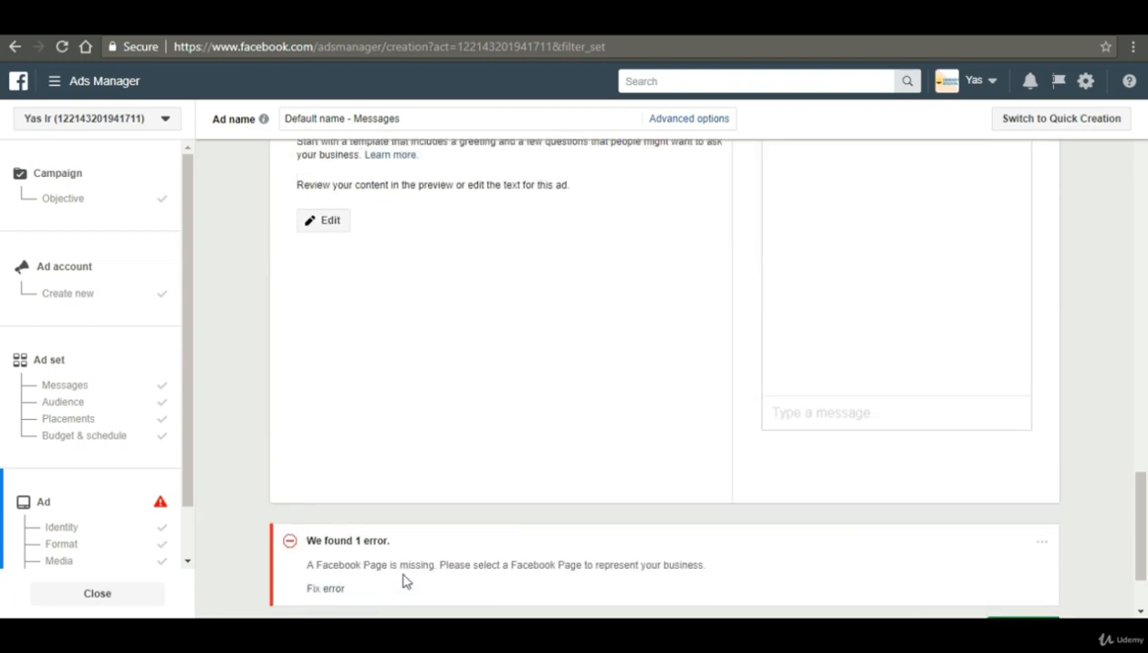
pyautogui.scroll(2, 404, 581)
pyautogui.click(504, 234)
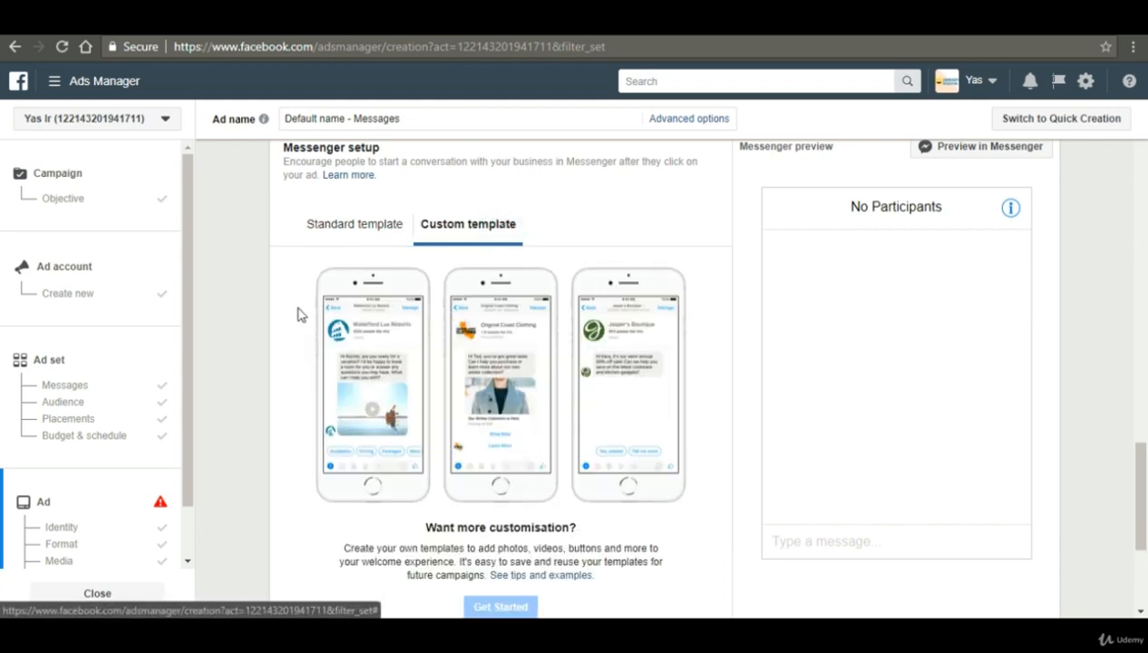
pyautogui.scroll(-1, 475, 507)
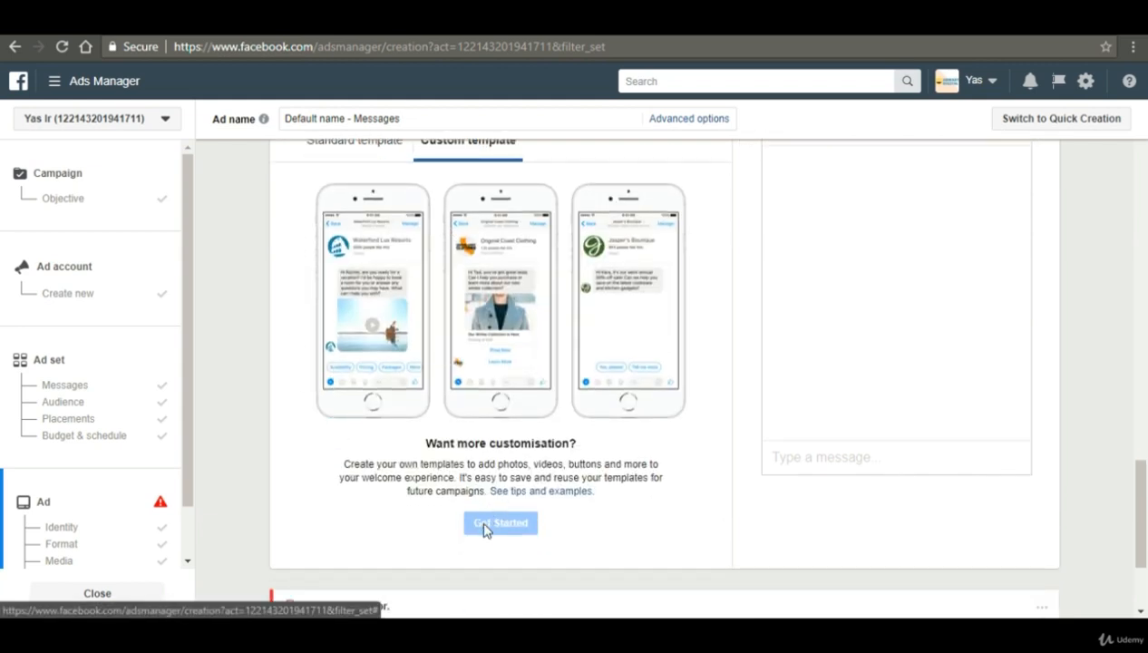
# - Review the ad form's sections from Identity through Ad setup and Messenger setup down to the final confirmation area
pyautogui.scroll(5, 484, 530)
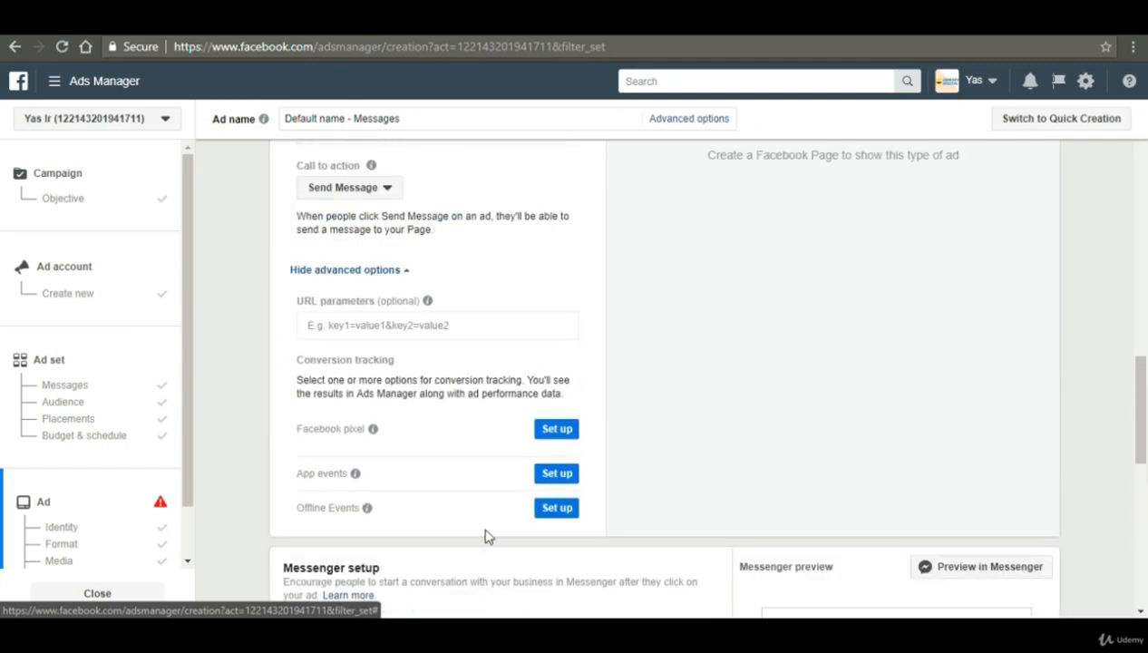
pyautogui.scroll(15, 485, 536)
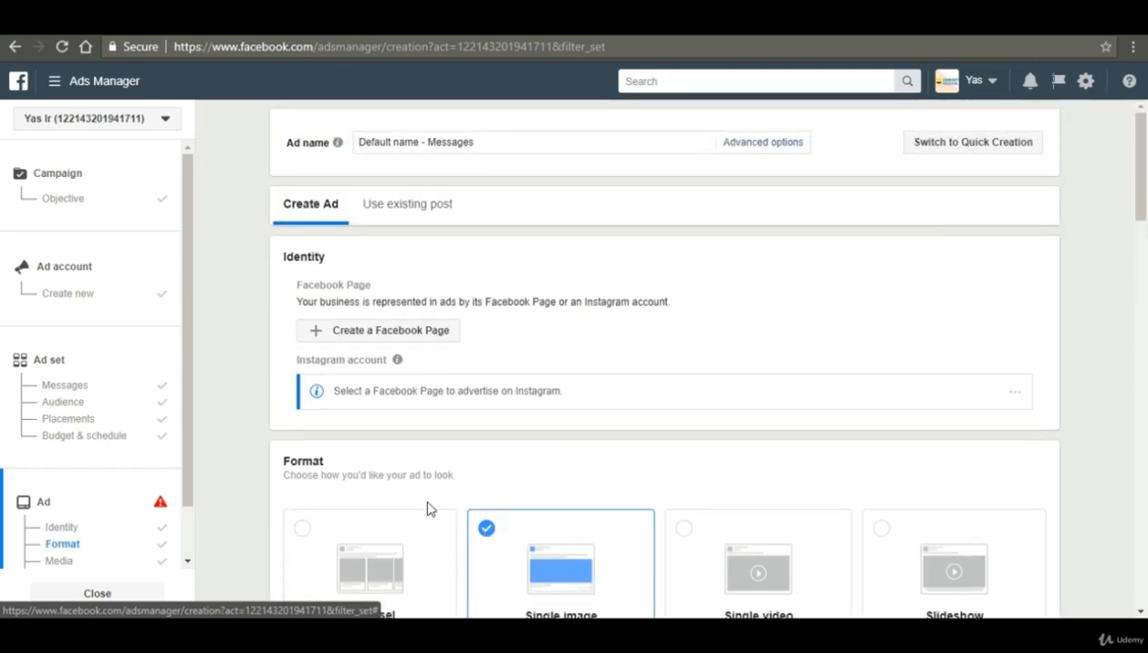
pyautogui.scroll(-20, 431, 509)
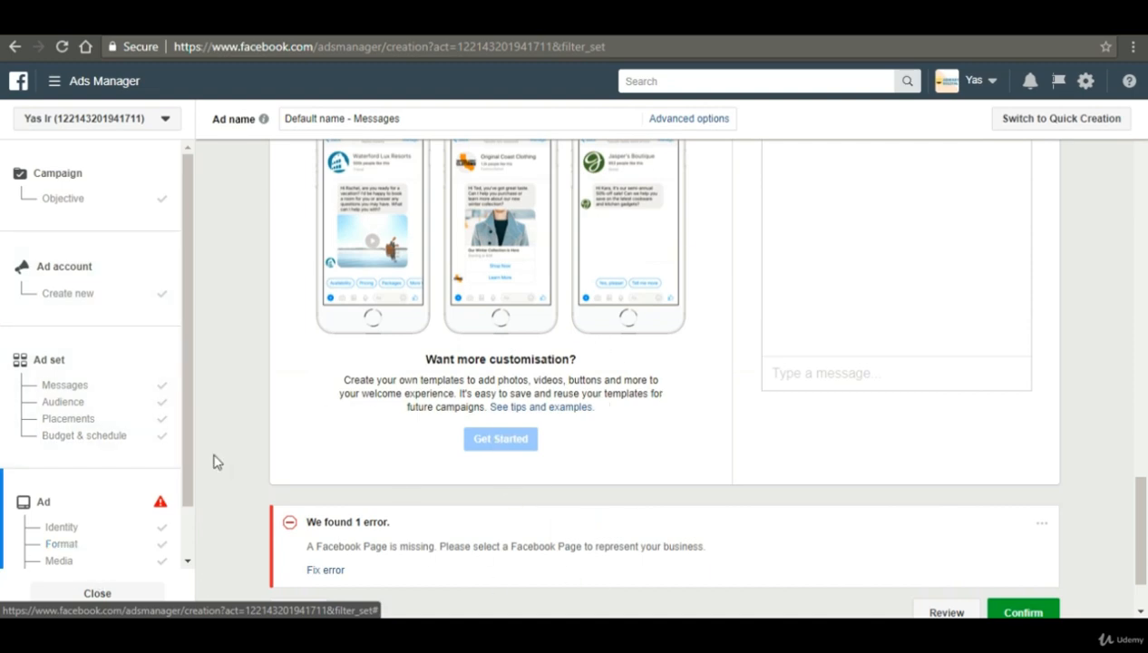
pyautogui.click(28, 564)
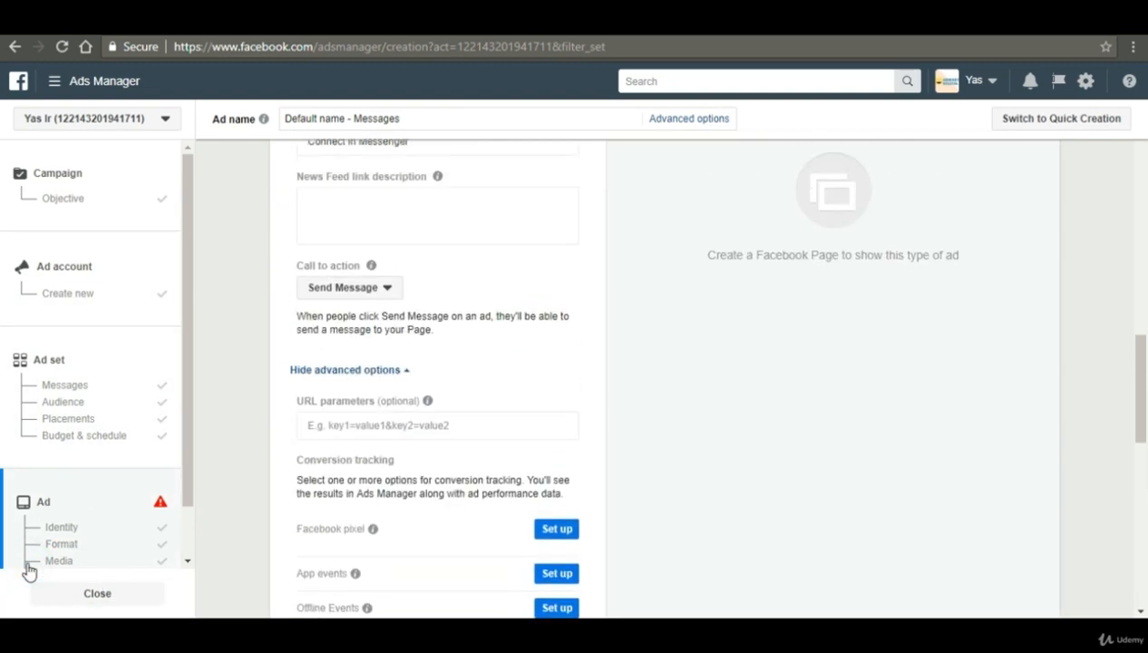
pyautogui.moveTo(187, 448); pyautogui.dragTo(168, 508)
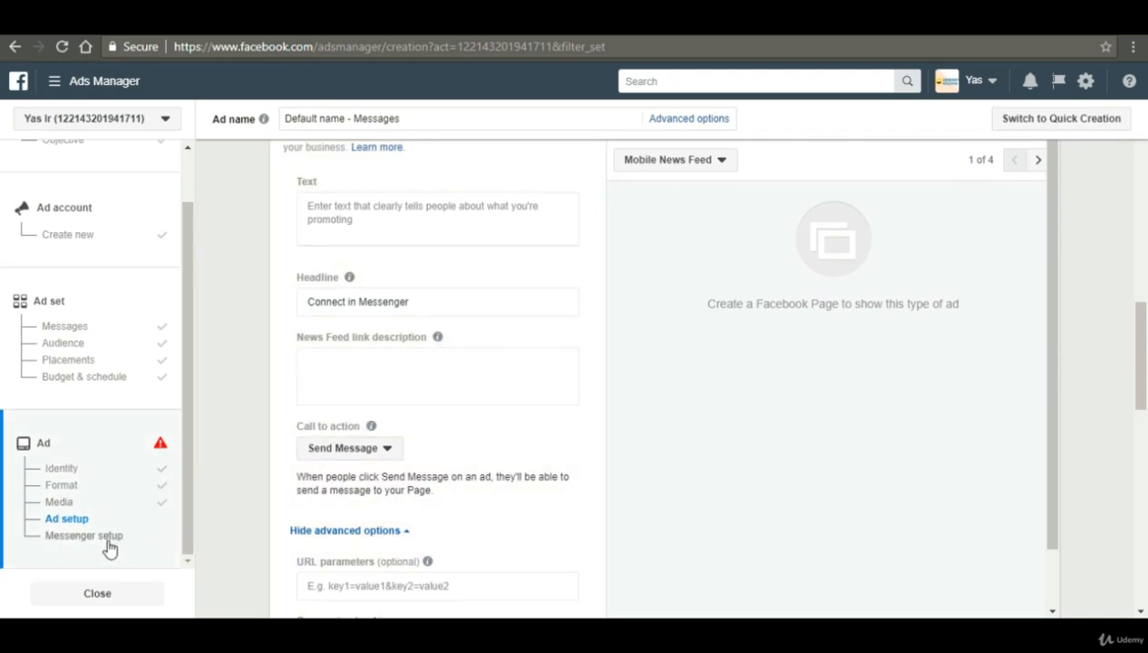
pyautogui.click(111, 545)
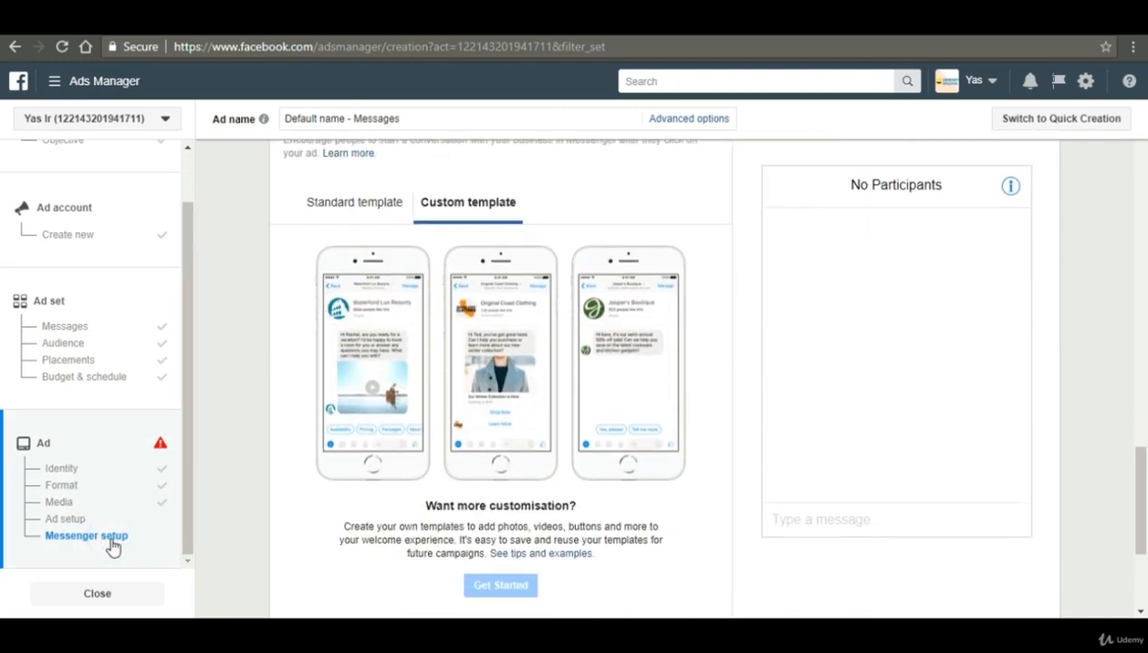
pyautogui.scroll(-1, 831, 559)
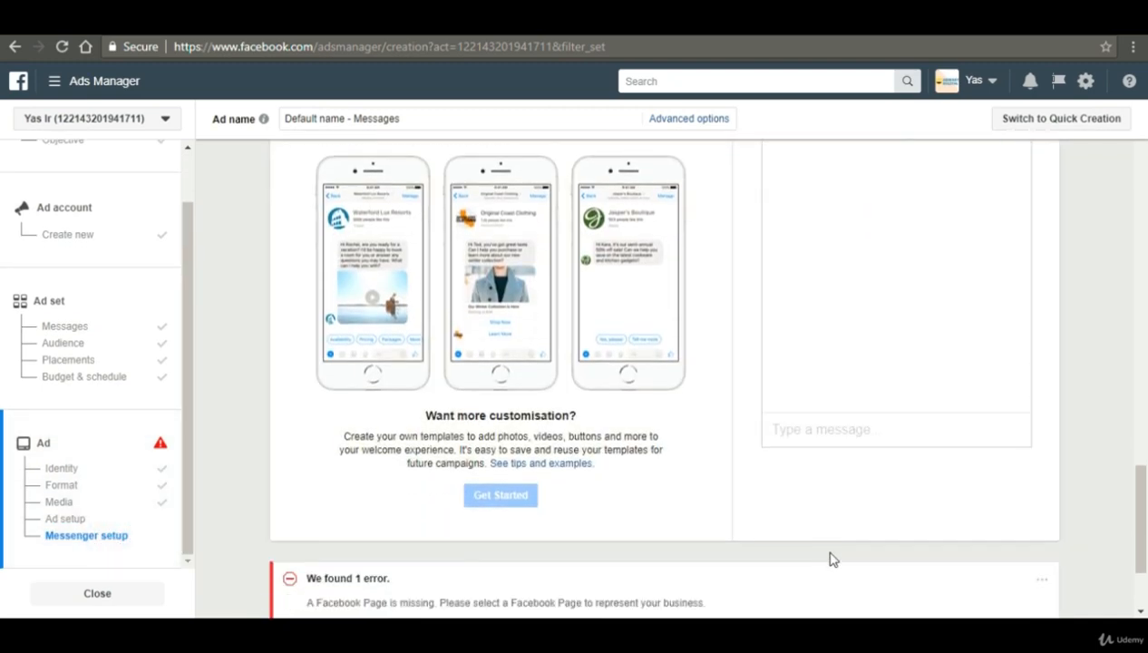
pyautogui.scroll(-2, 832, 559)
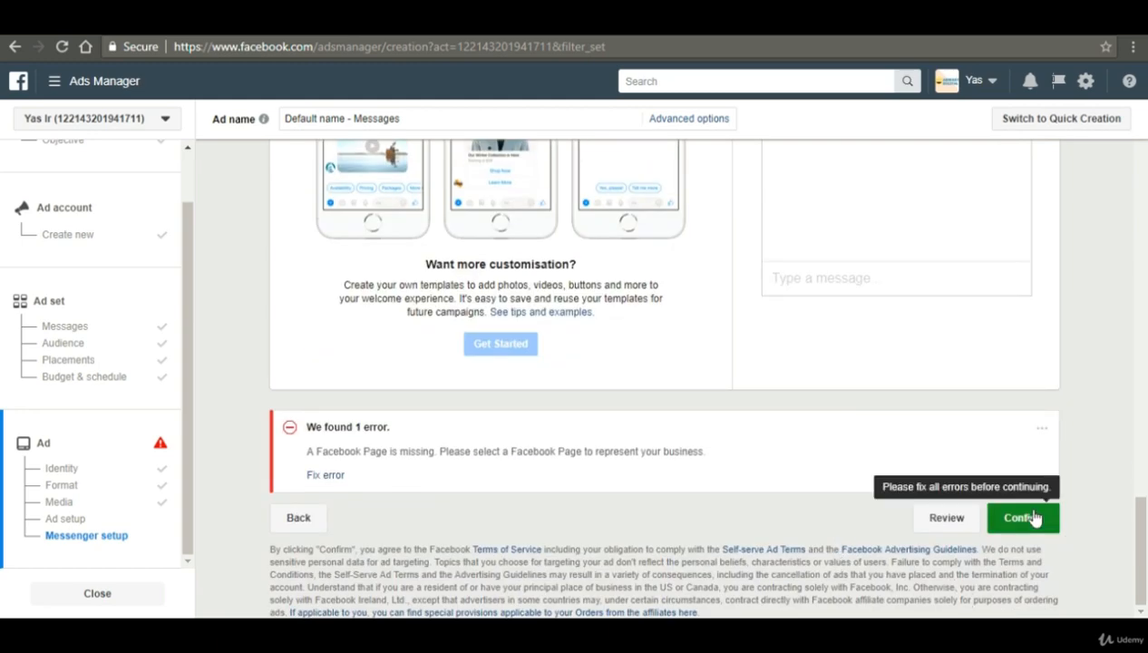
pyautogui.scroll(15, 887, 348)
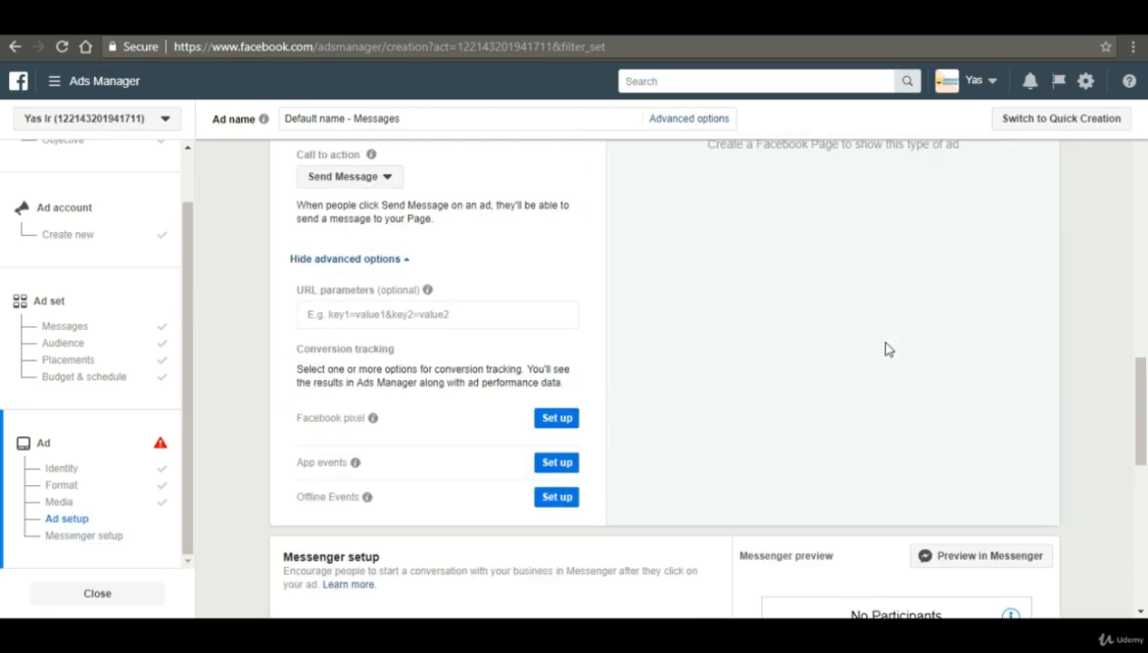